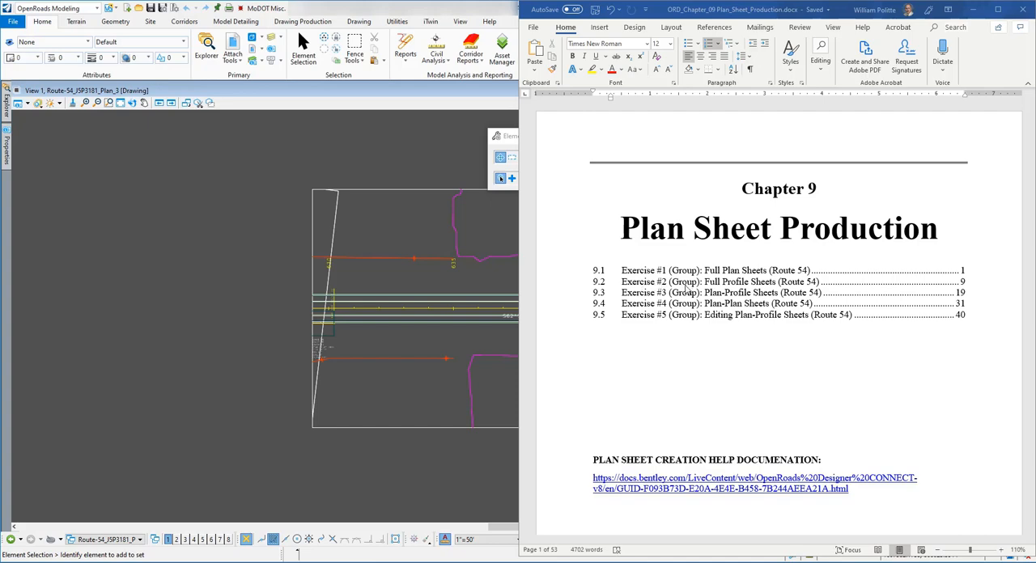
# Step: Go to Exercise 9.2, Full Profile Sheets (Route 54), in the Word document and copy the new 2D file name from its first instruction
pyautogui.click(727, 366)
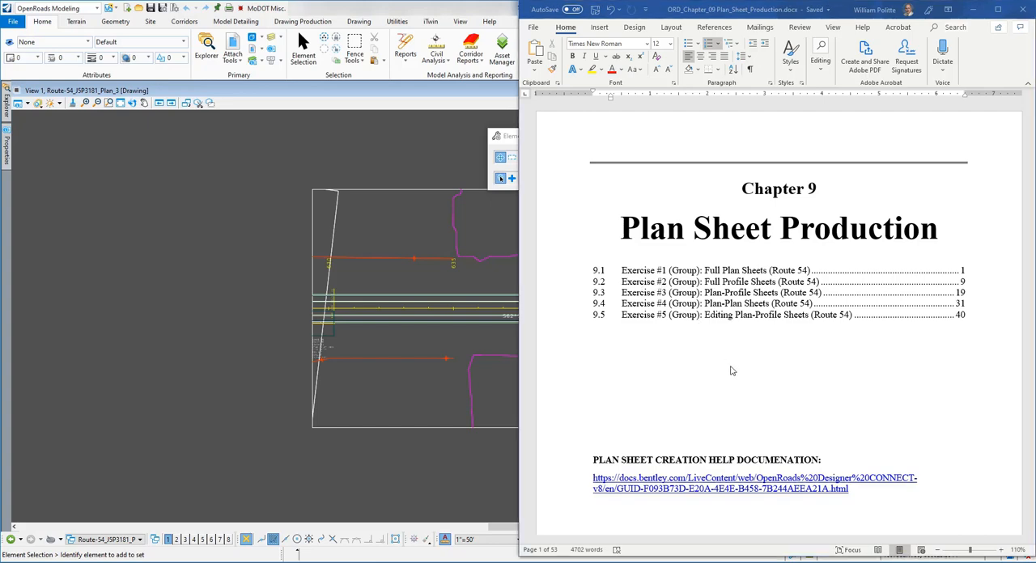
pyautogui.keyDown('ctrl'); pyautogui.click(726, 282); pyautogui.keyUp('ctrl')
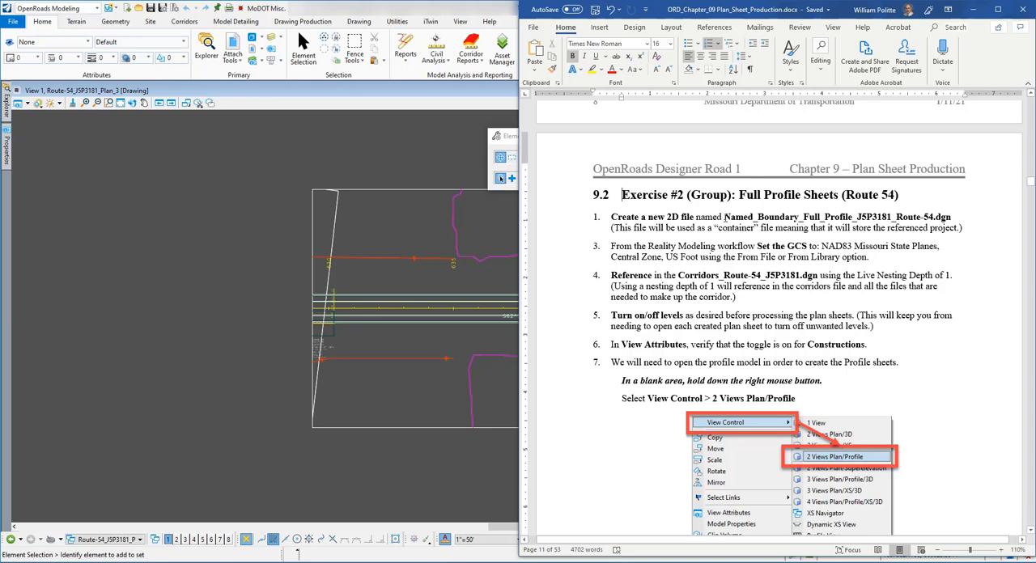
pyautogui.moveTo(724, 217); pyautogui.dragTo(953, 216)
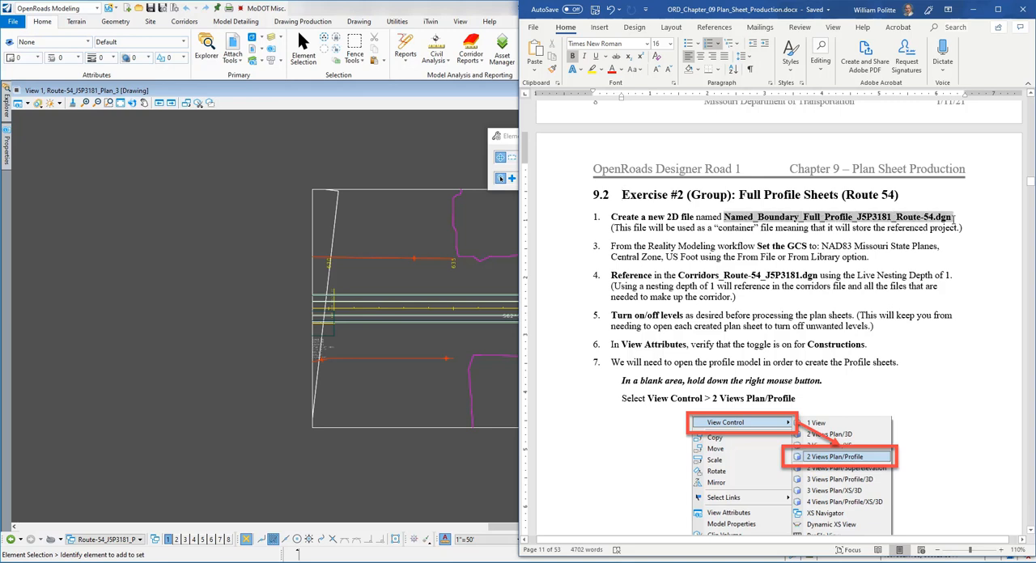
pyautogui.rightClick(842, 218)
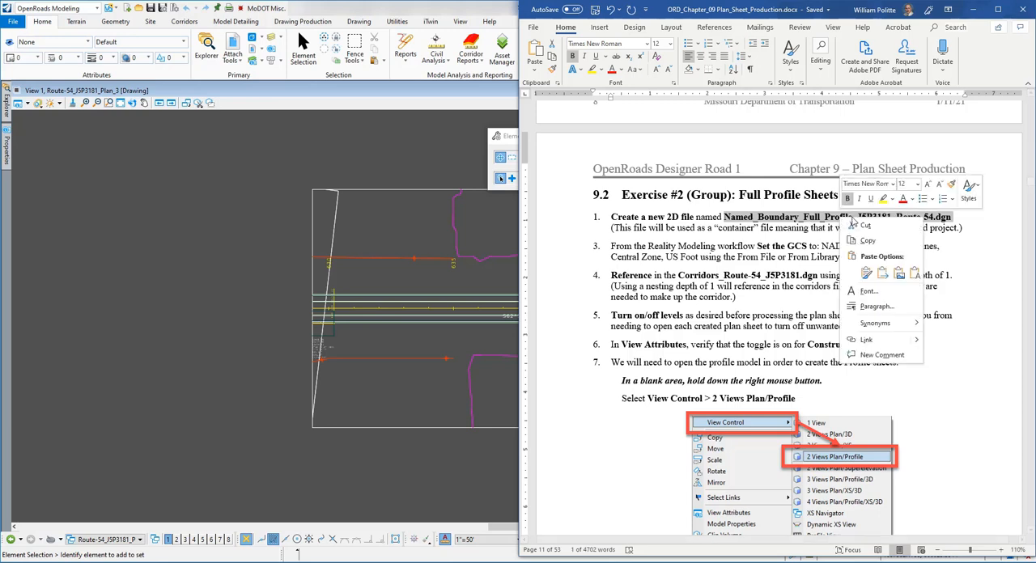
pyautogui.click(867, 242)
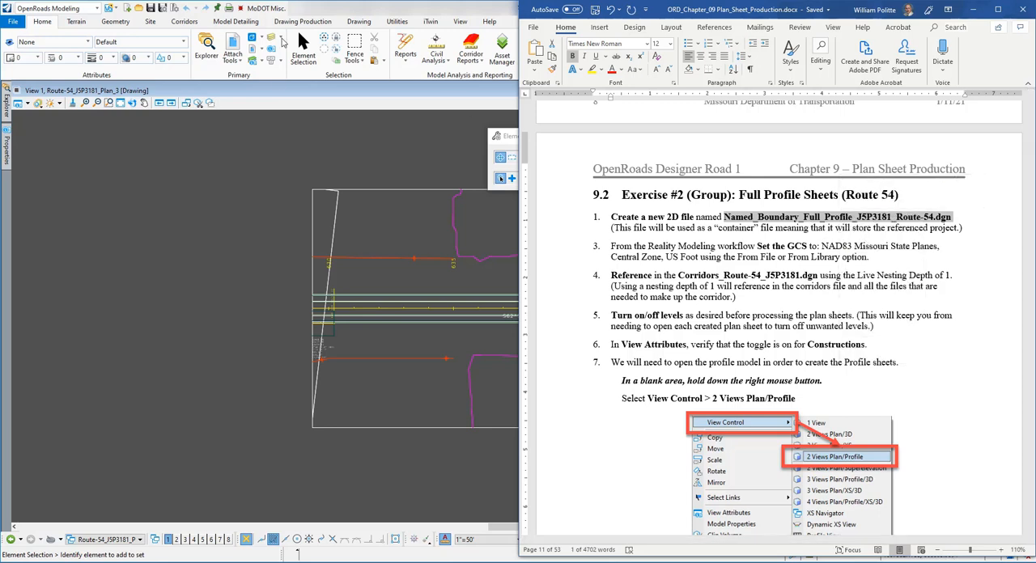
# Step: Switch to OpenRoads, start a new design file and set its destination folder to data-09
pyautogui.click(275, 91)
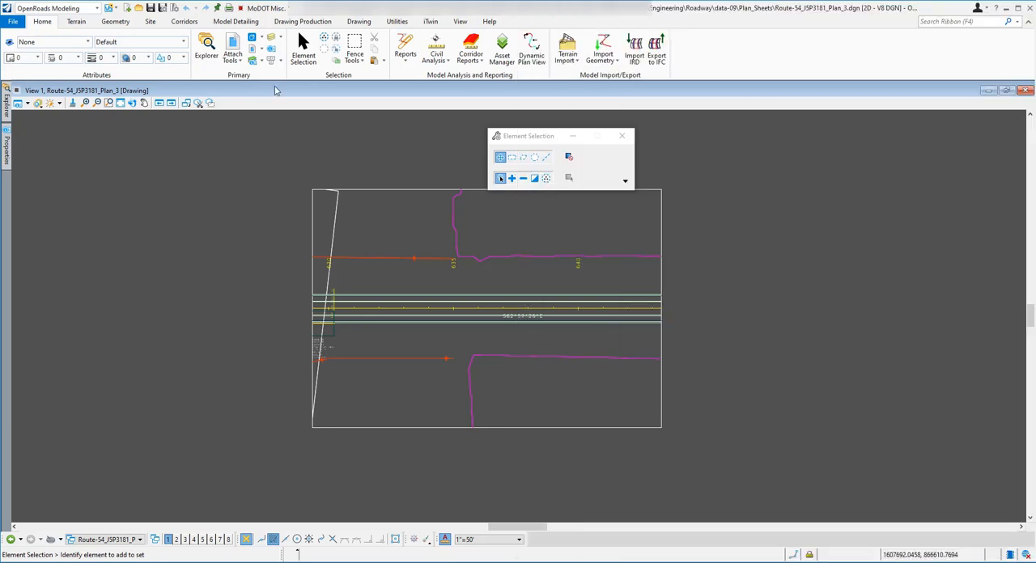
pyautogui.click(14, 22)
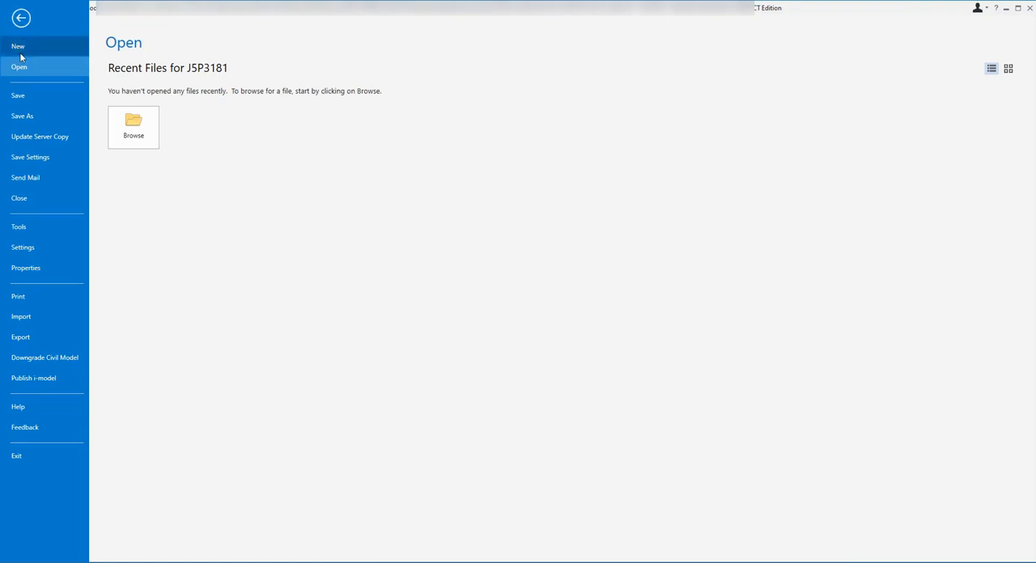
pyautogui.click(22, 18)
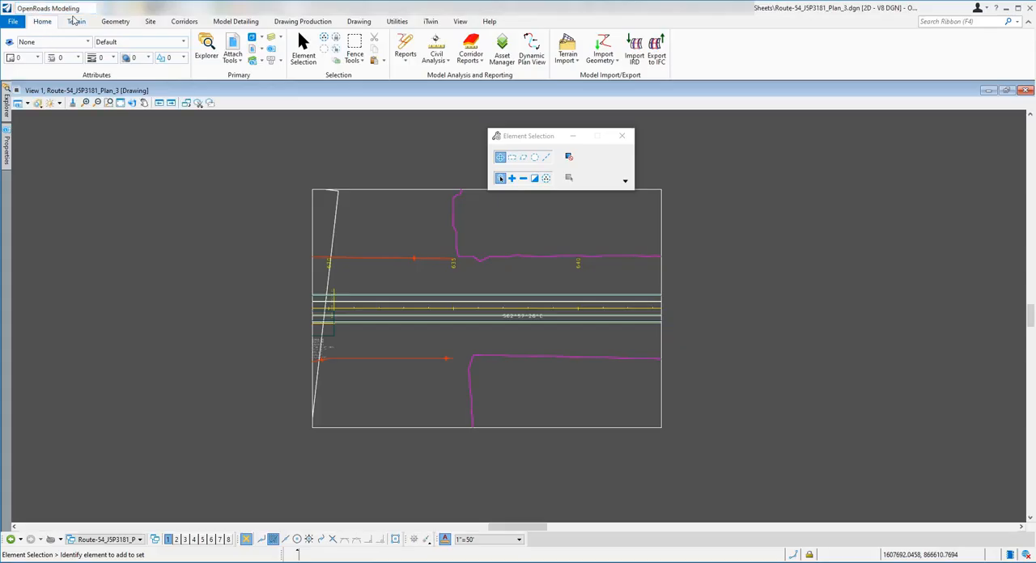
pyautogui.click(14, 22)
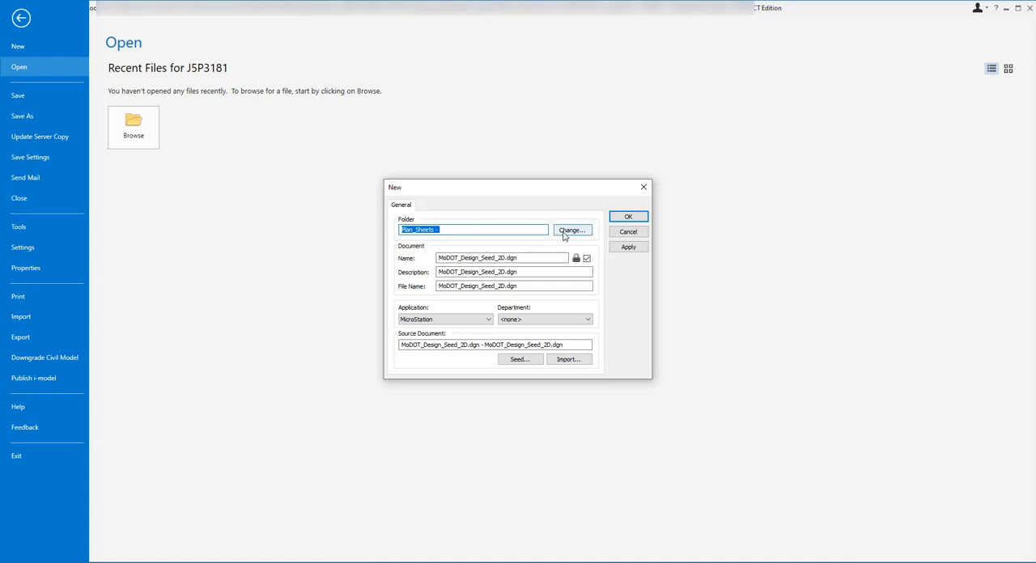
pyautogui.click(564, 232)
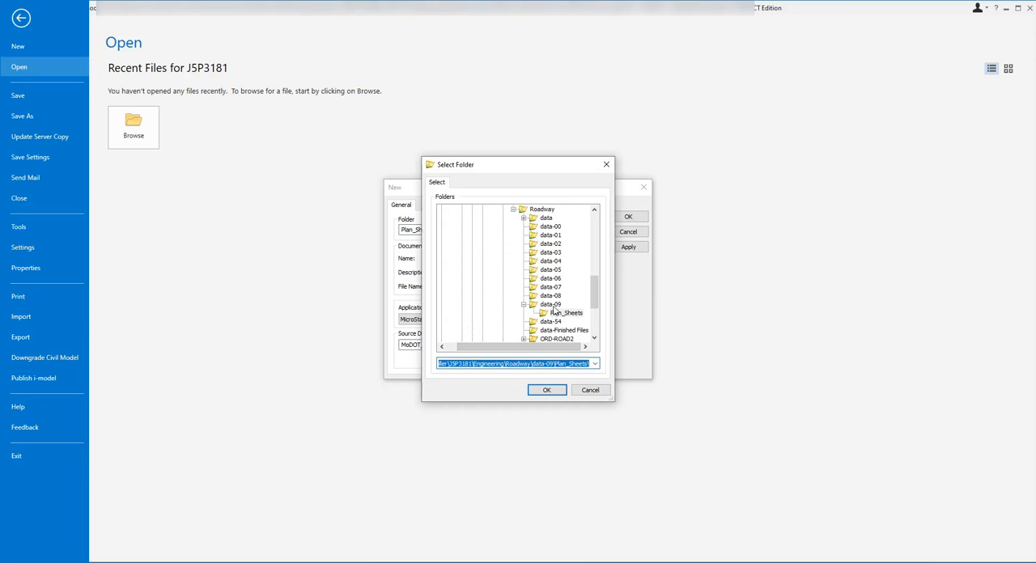
pyautogui.click(551, 306)
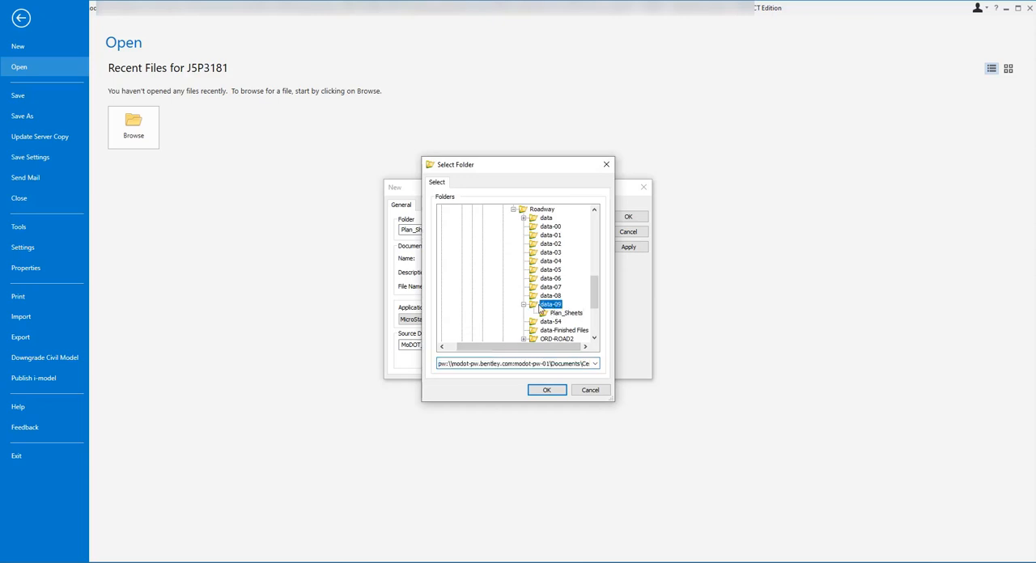
pyautogui.click(549, 391)
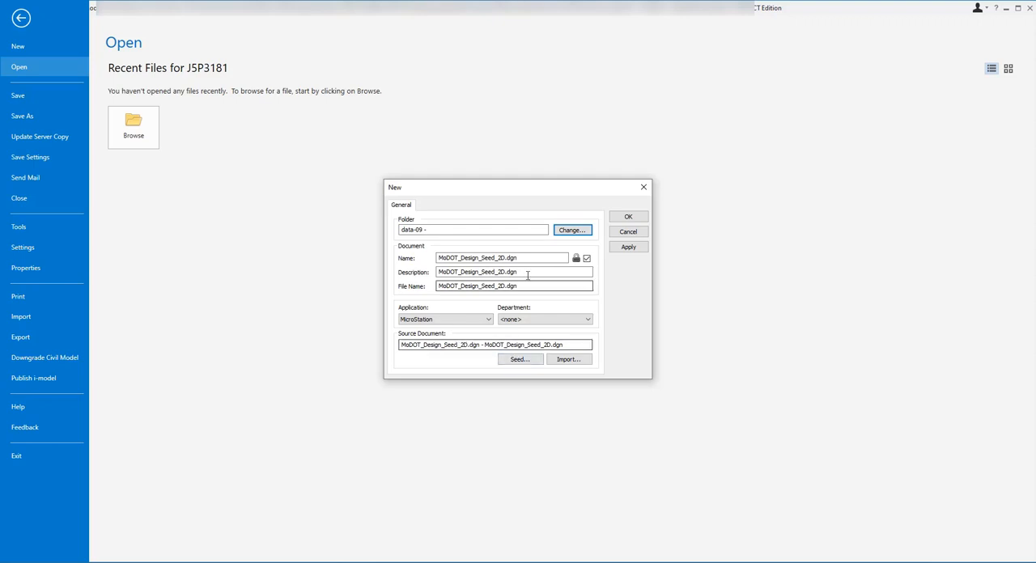
# Step: Name the document Named_Boundary_Full_Profile_J5P3181_Route-54.dgn, create it, and check in the Route-54_J5P3181_Plan_3.dgn drawing
pyautogui.moveTo(515, 257); pyautogui.dragTo(442, 258)
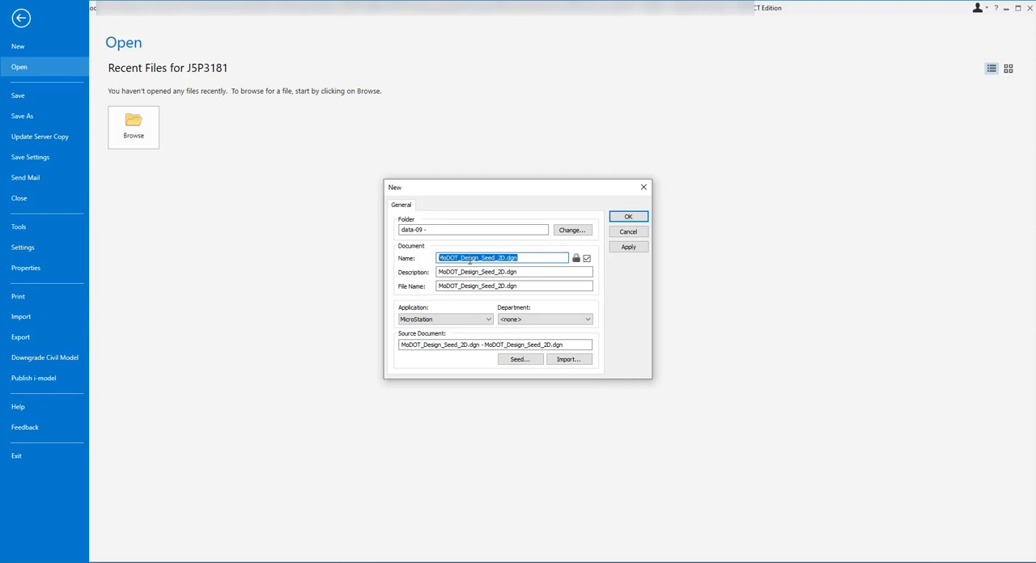
pyautogui.hotkey('ctrl', 'v')
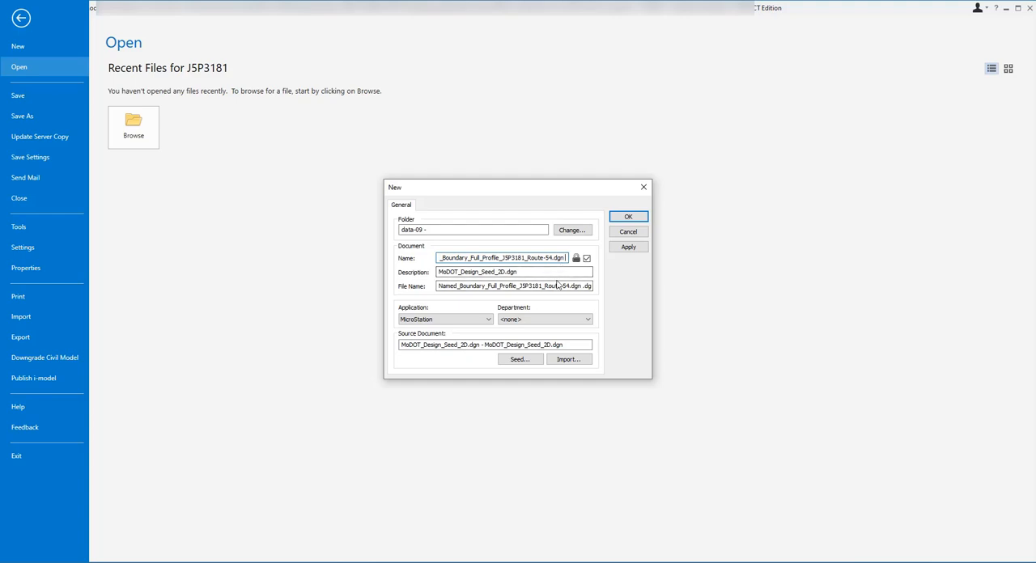
pyautogui.press('BackSpace')
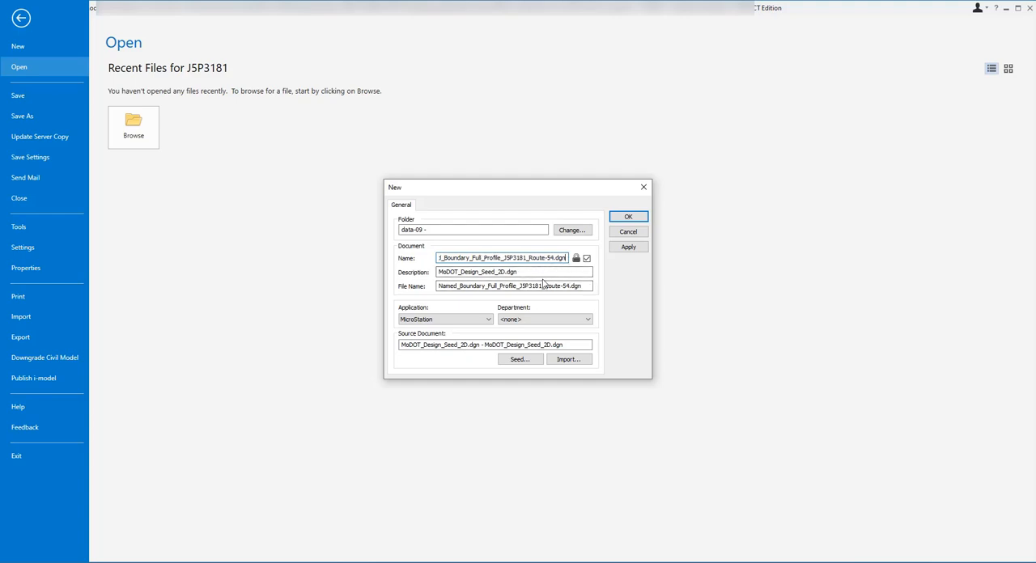
pyautogui.click(624, 218)
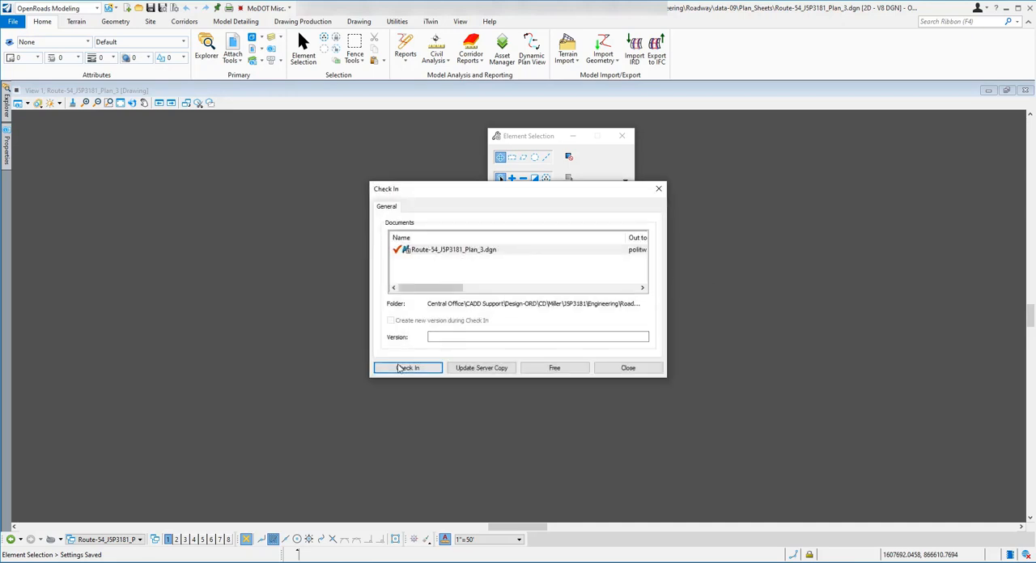
pyautogui.click(407, 369)
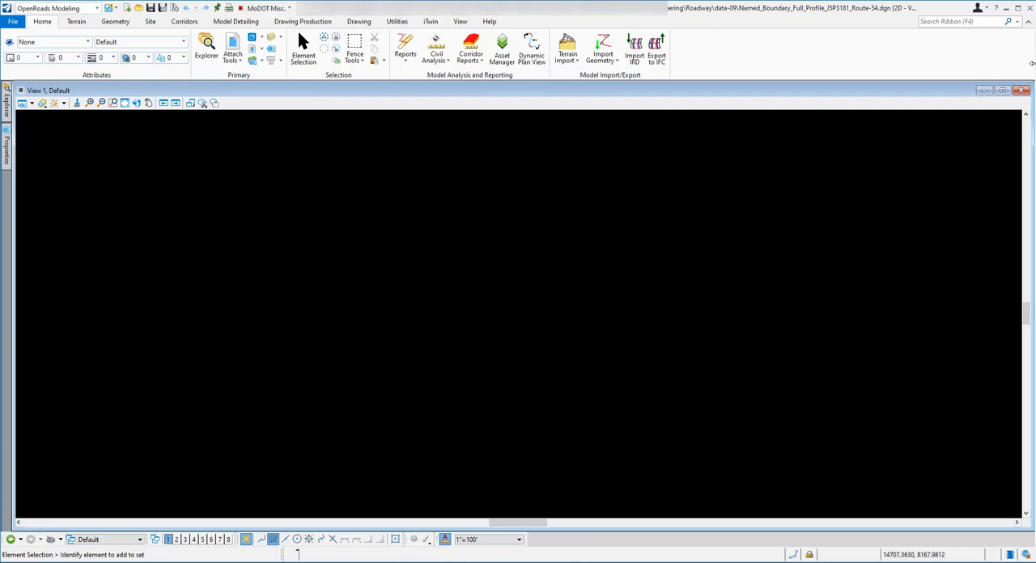
# Step: Narrow the OpenRoads window and position the Word exercise document beside it so the numbered instructions are readable
pyautogui.moveTo(1032, 63); pyautogui.dragTo(680, 63)
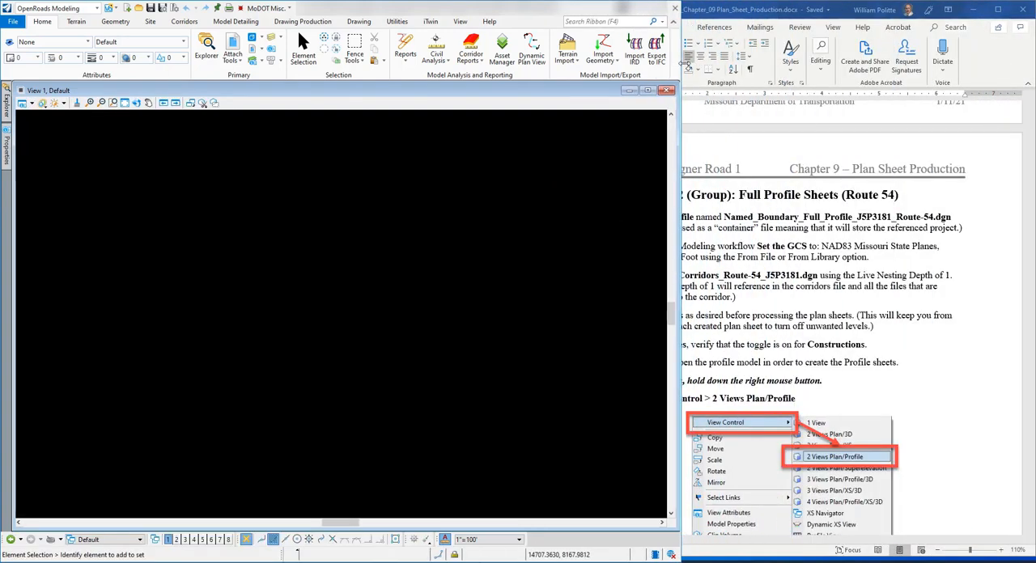
pyautogui.moveTo(765, 14); pyautogui.dragTo(842, 14)
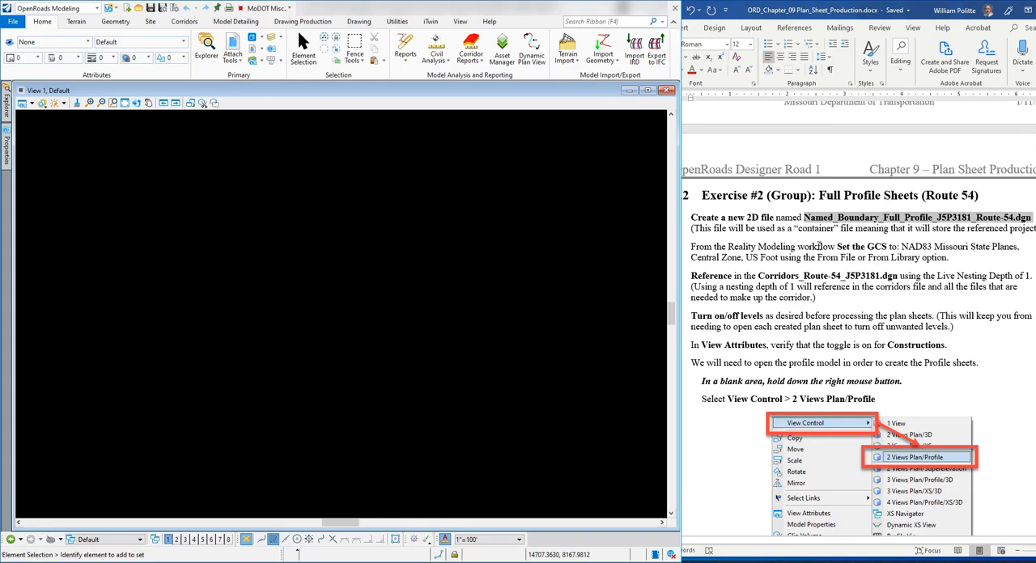
pyautogui.click(959, 262)
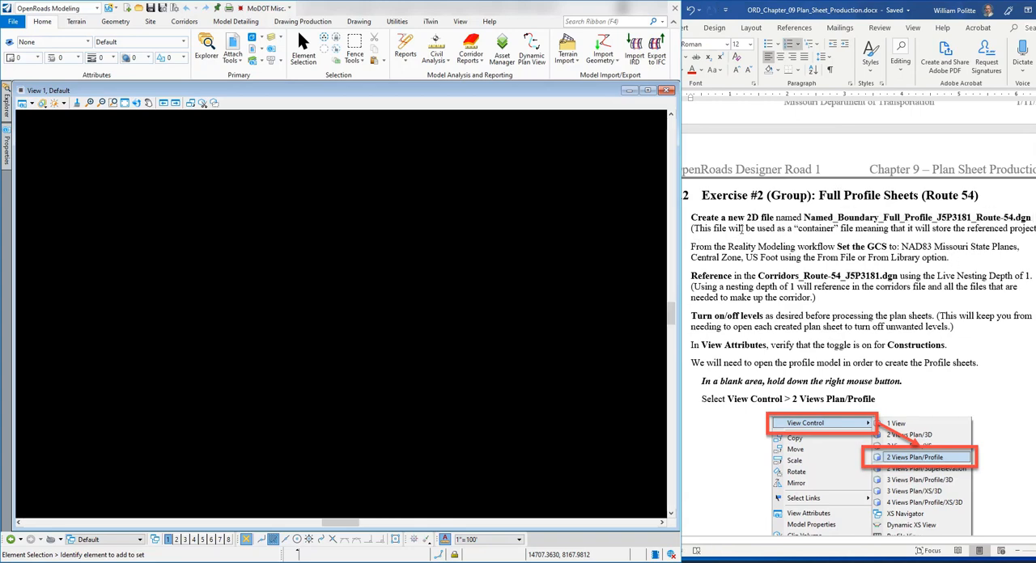
pyautogui.moveTo(784, 16); pyautogui.dragTo(796, 15)
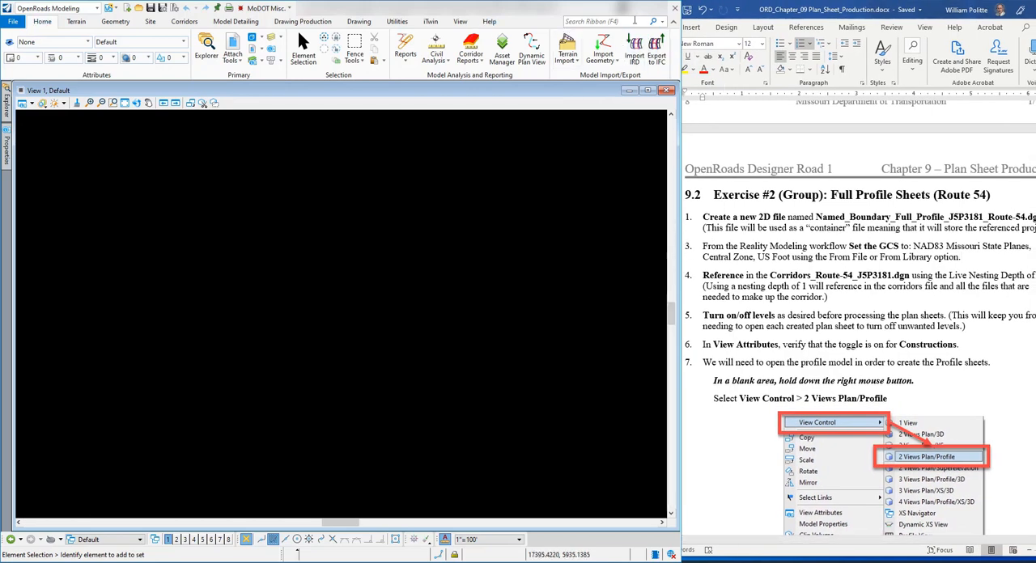
pyautogui.moveTo(777, 14); pyautogui.dragTo(774, 15)
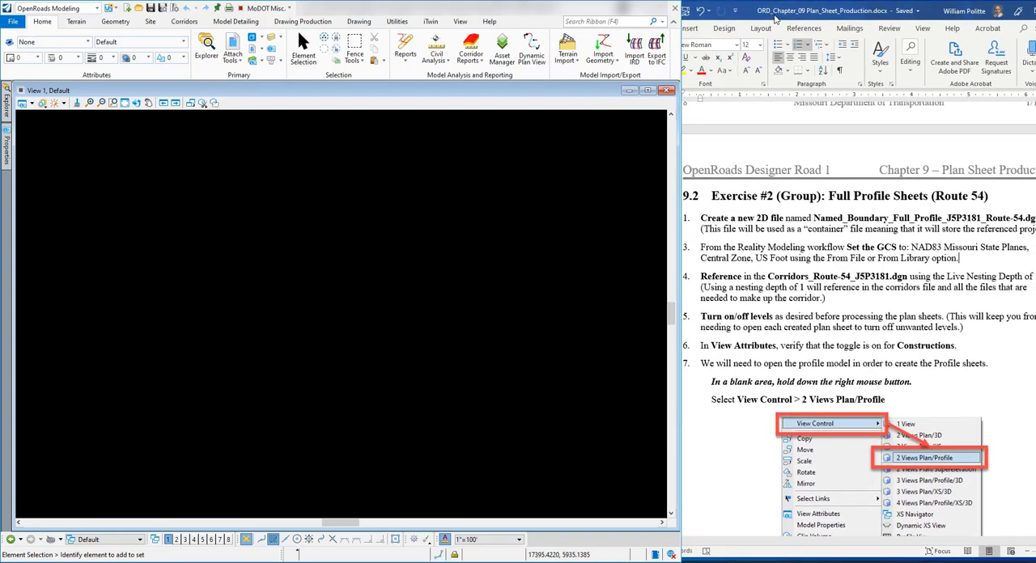
# Step: Renumber the Set the GCS instruction as 2 and align its number and text indents with the other list items
pyautogui.rightClick(685, 245)
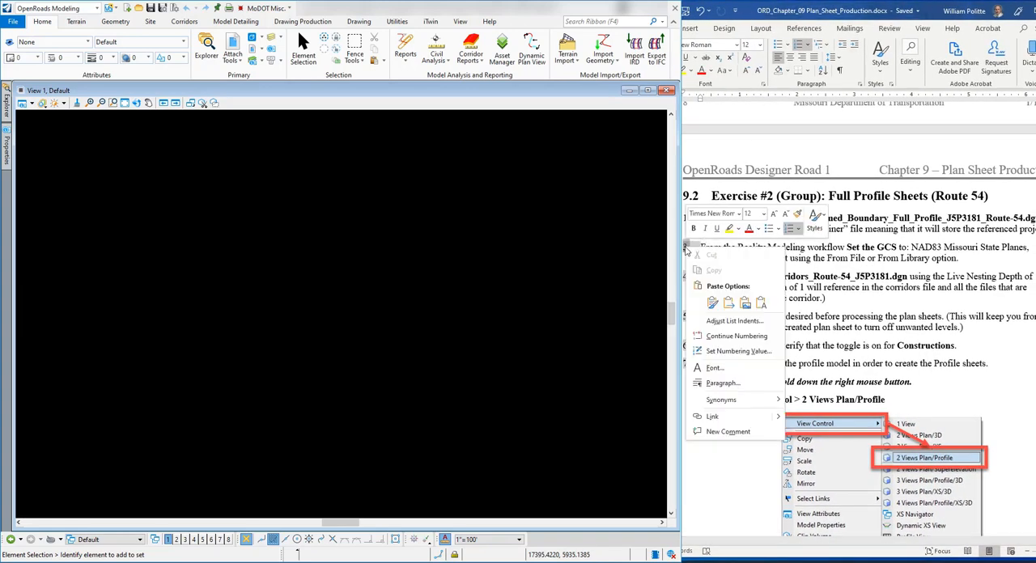
pyautogui.click(737, 351)
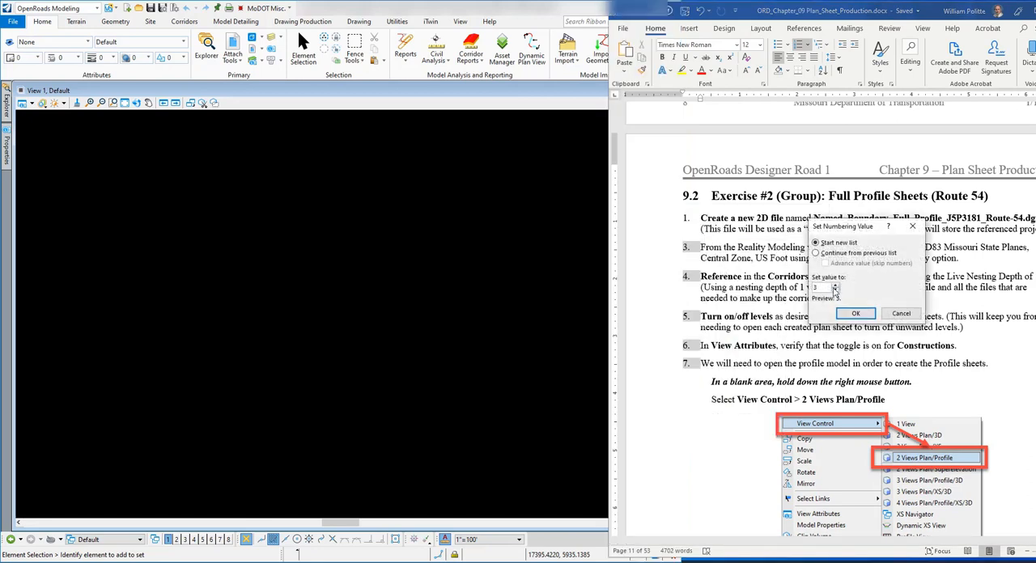
pyautogui.click(835, 291)
pyautogui.click(855, 313)
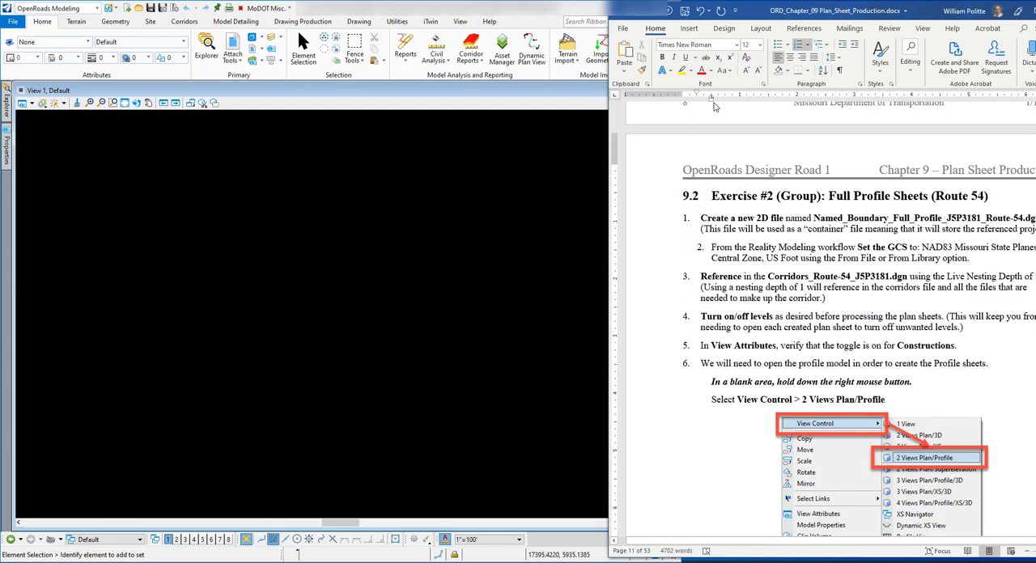
pyautogui.moveTo(711, 98)
pyautogui.mouseDown()
pyautogui.moveTo(684, 102)
pyautogui.moveTo(712, 104)
pyautogui.moveTo(701, 106)
pyautogui.mouseUp()
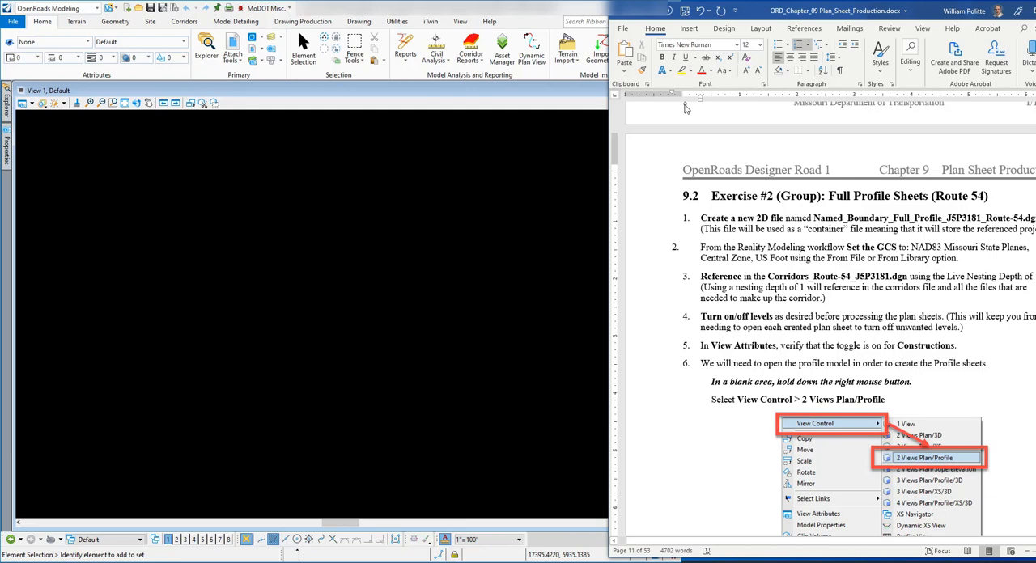
pyautogui.moveTo(671, 96); pyautogui.dragTo(684, 96)
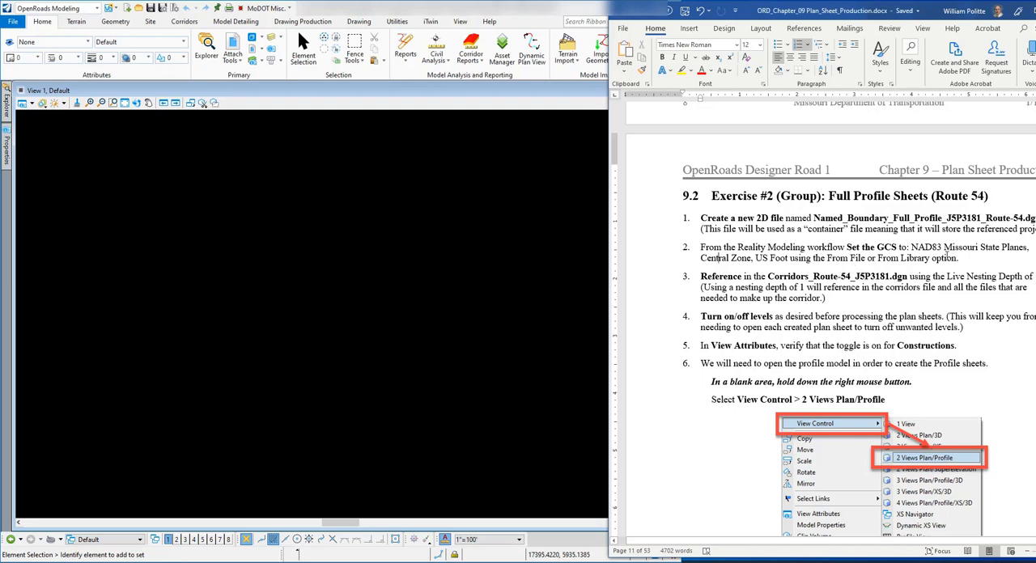
# Step: Return to OpenRoads and switch the workflow to Reality Modeling
pyautogui.click(337, 90)
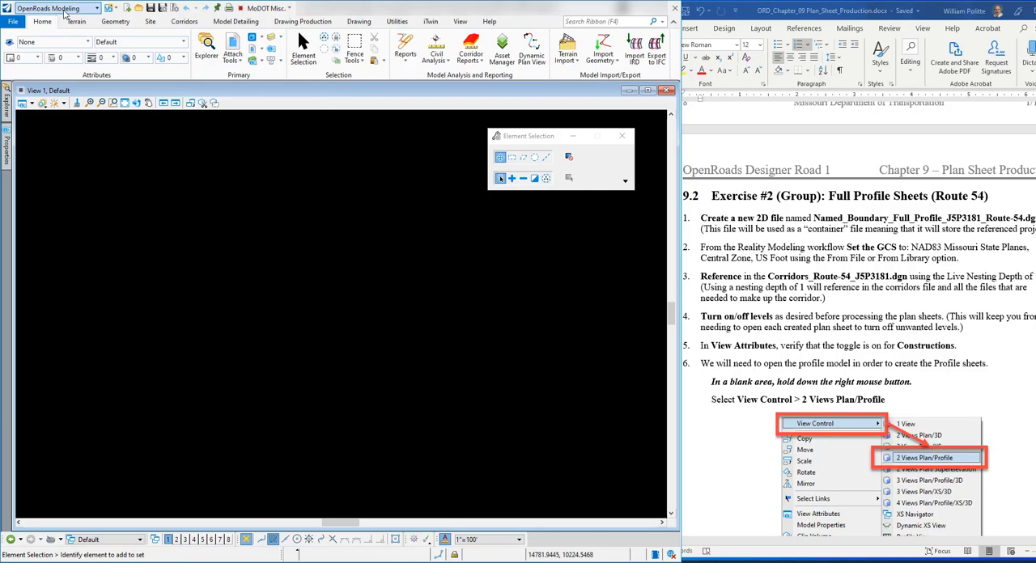
pyautogui.click(97, 8)
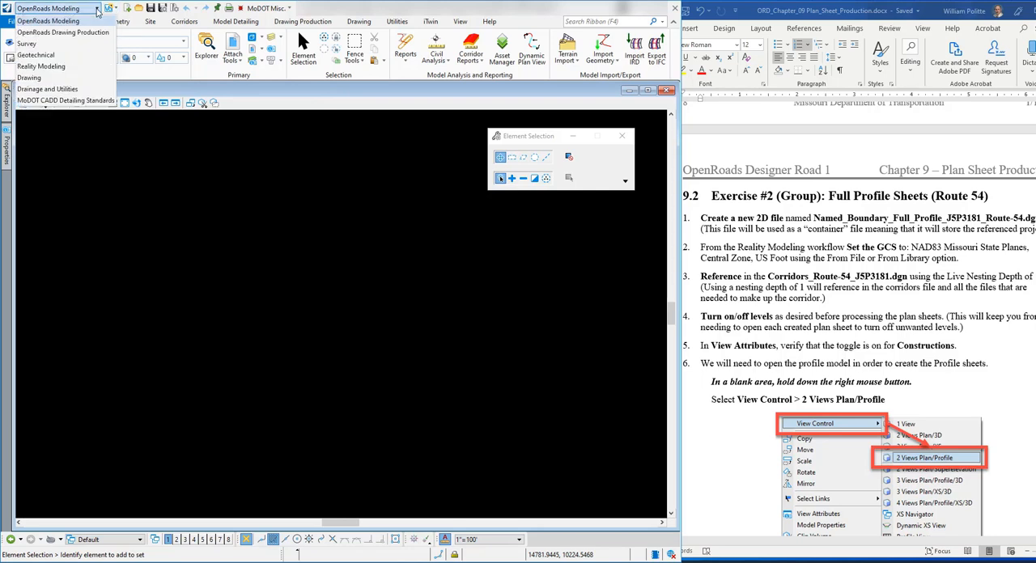
pyautogui.click(56, 67)
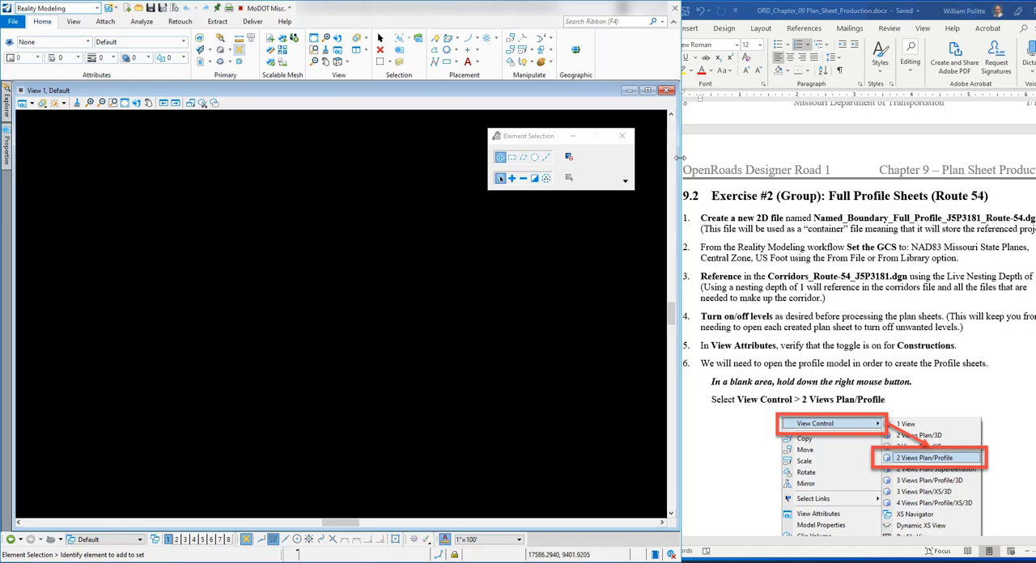
# Step: Set the geographic coordinate system from file, using the Default model of Corridors_Route-54_J5P3181.dgn as the source
pyautogui.moveTo(678, 65)
pyautogui.mouseDown()
pyautogui.moveTo(983, 72)
pyautogui.moveTo(679, 75)
pyautogui.mouseUp()
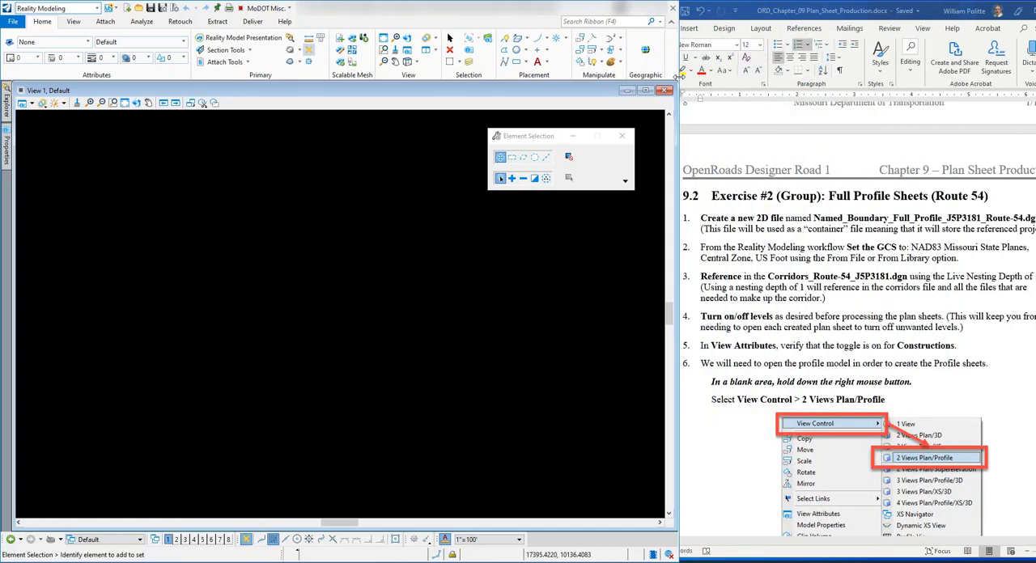
pyautogui.click(645, 51)
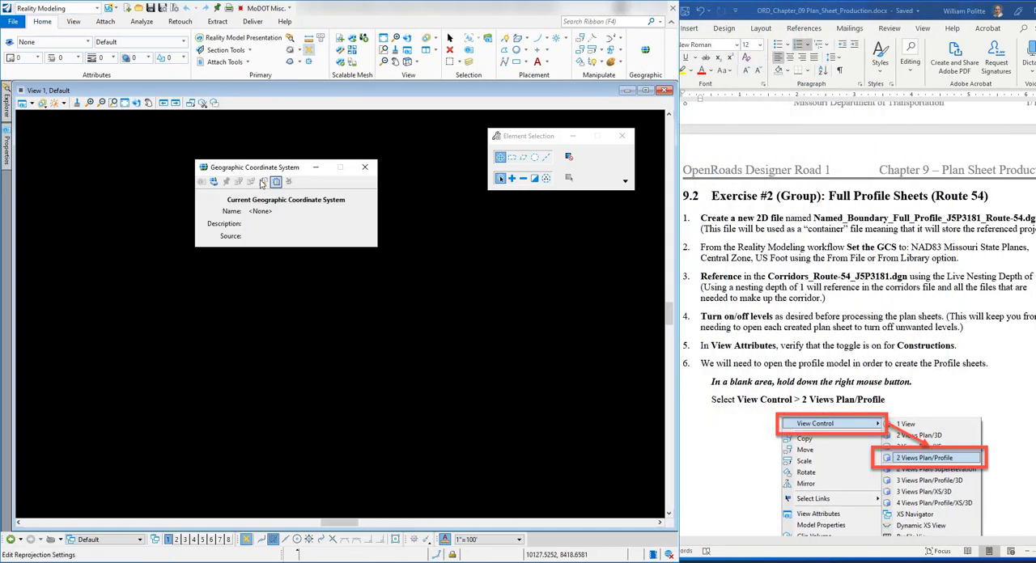
pyautogui.moveTo(256, 171)
pyautogui.mouseDown()
pyautogui.moveTo(308, 179)
pyautogui.moveTo(275, 179)
pyautogui.mouseUp()
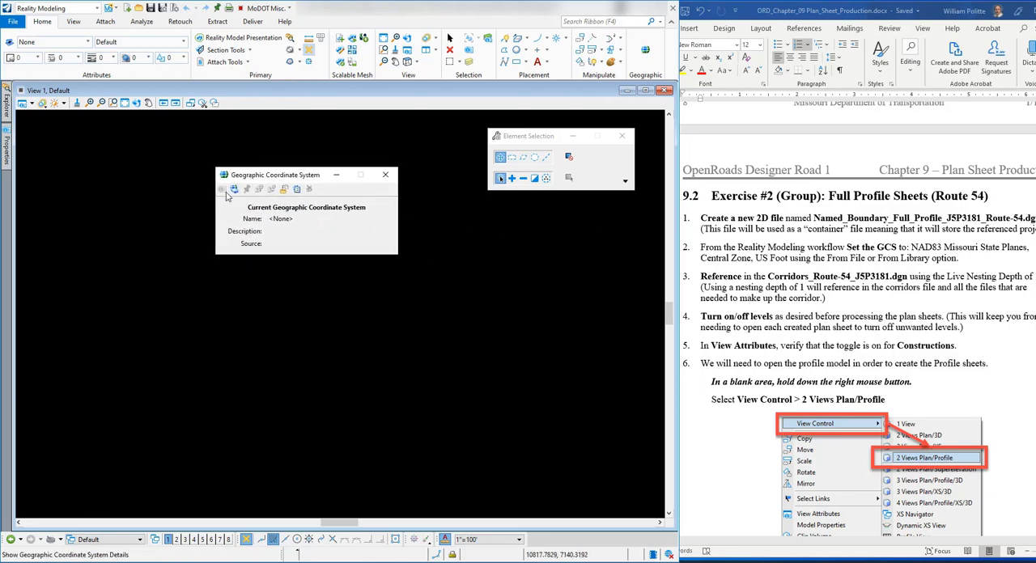
pyautogui.click(284, 191)
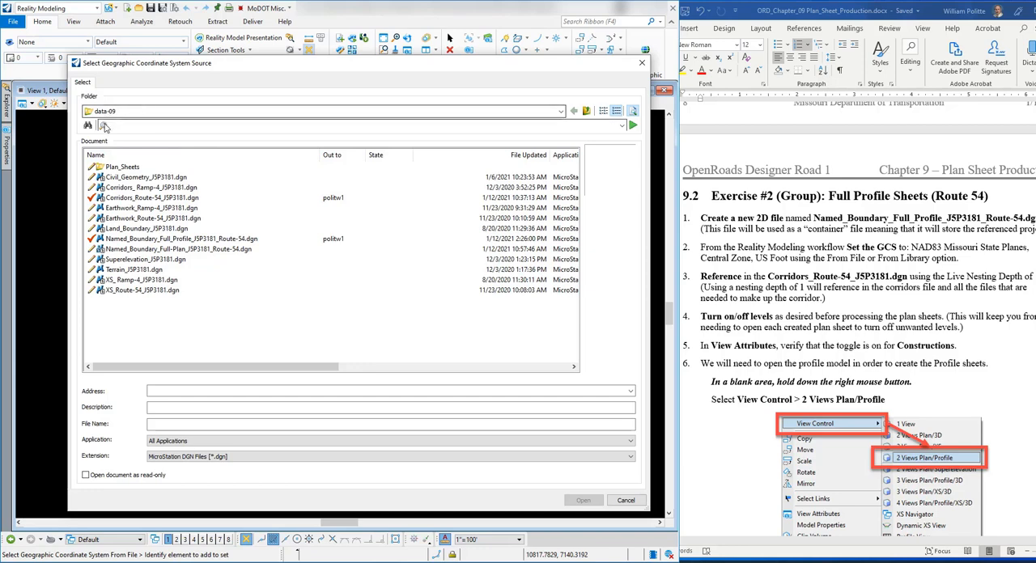
pyautogui.click(138, 198)
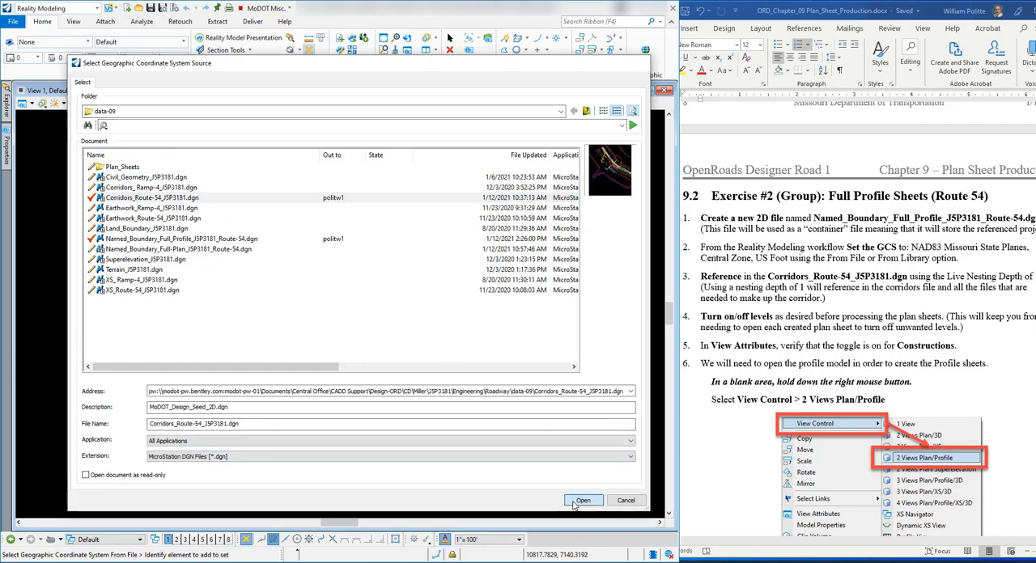
pyautogui.click(583, 500)
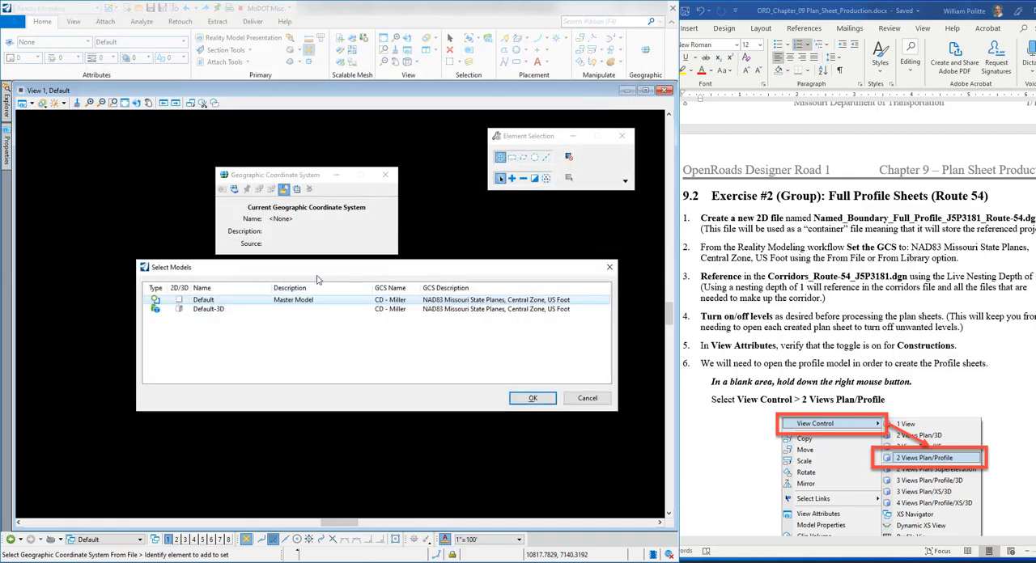
pyautogui.moveTo(319, 267); pyautogui.dragTo(286, 281)
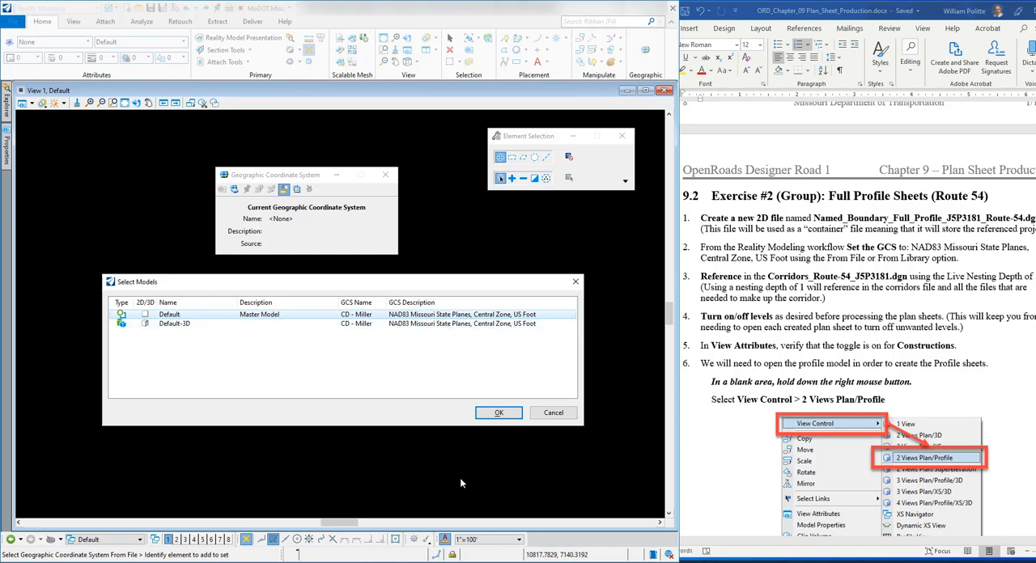
pyautogui.click(499, 414)
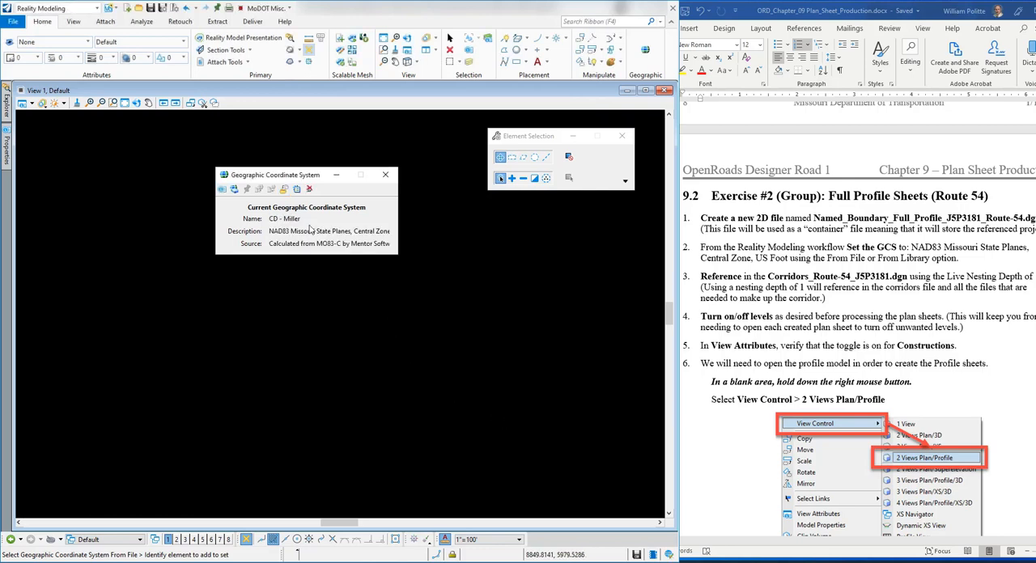
pyautogui.click(388, 177)
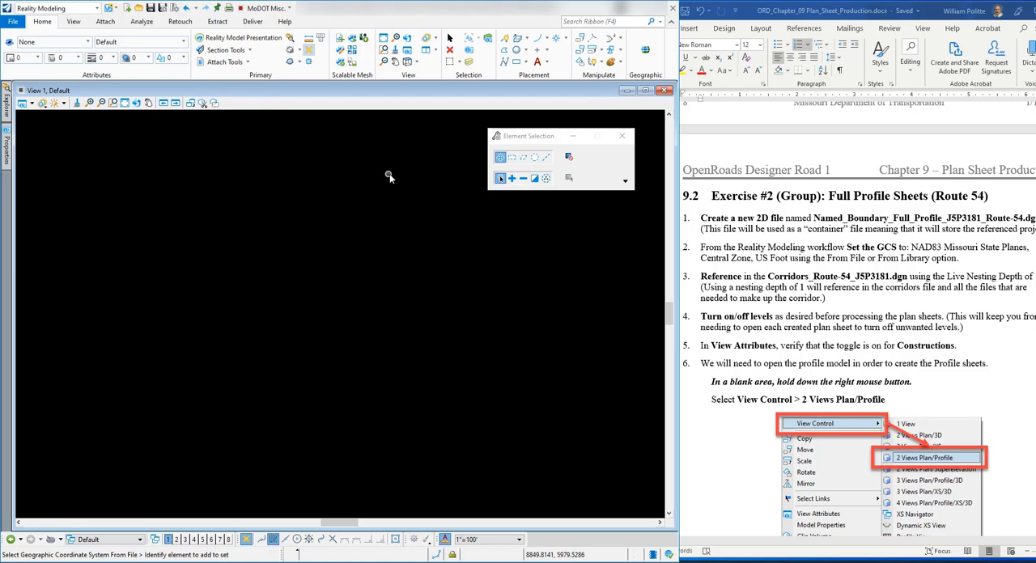
# Step: Switch the workflow to OpenRoads Modeling
pyautogui.click(902, 303)
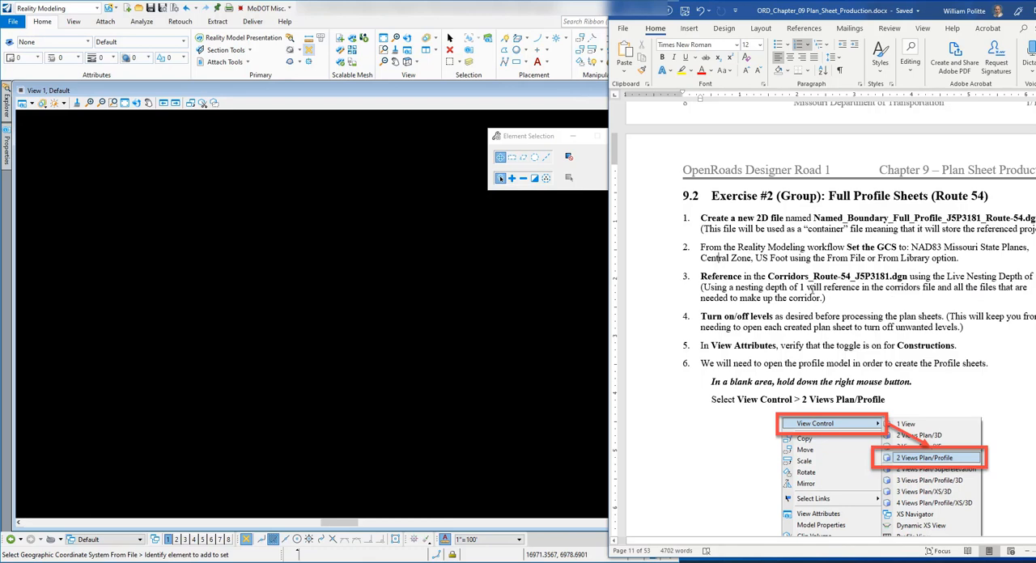
pyautogui.click(289, 99)
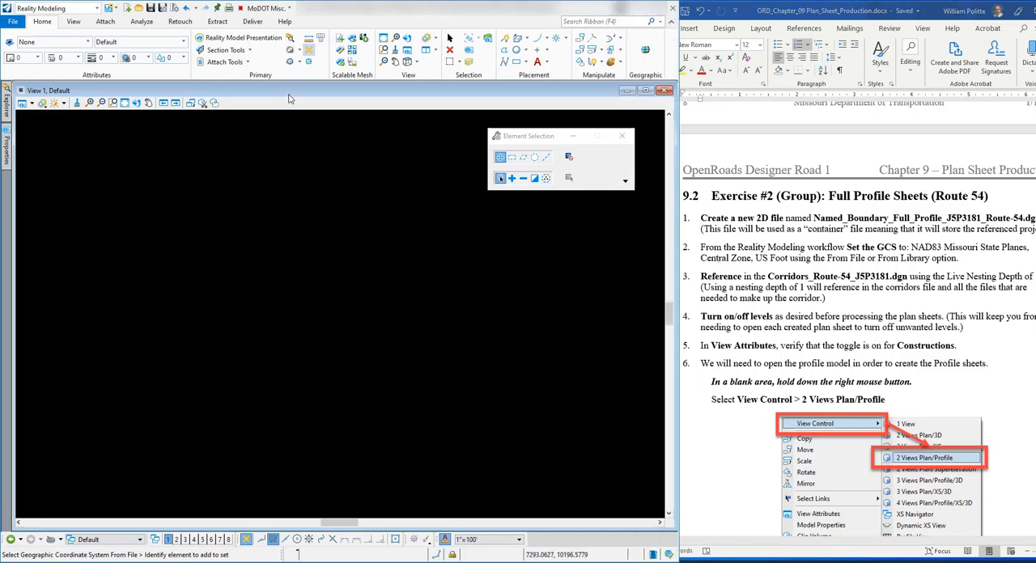
pyautogui.click(98, 8)
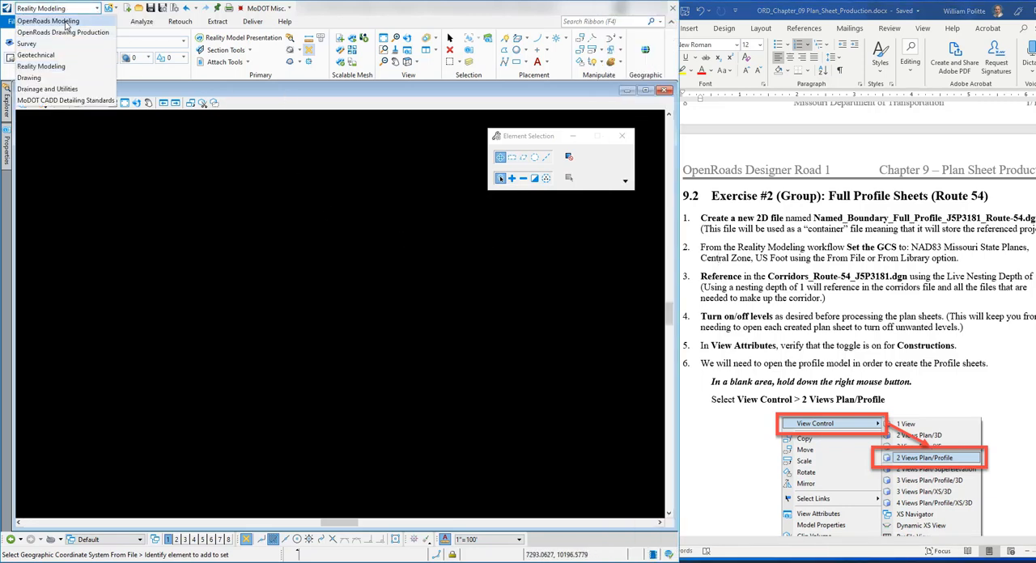
pyautogui.click(66, 22)
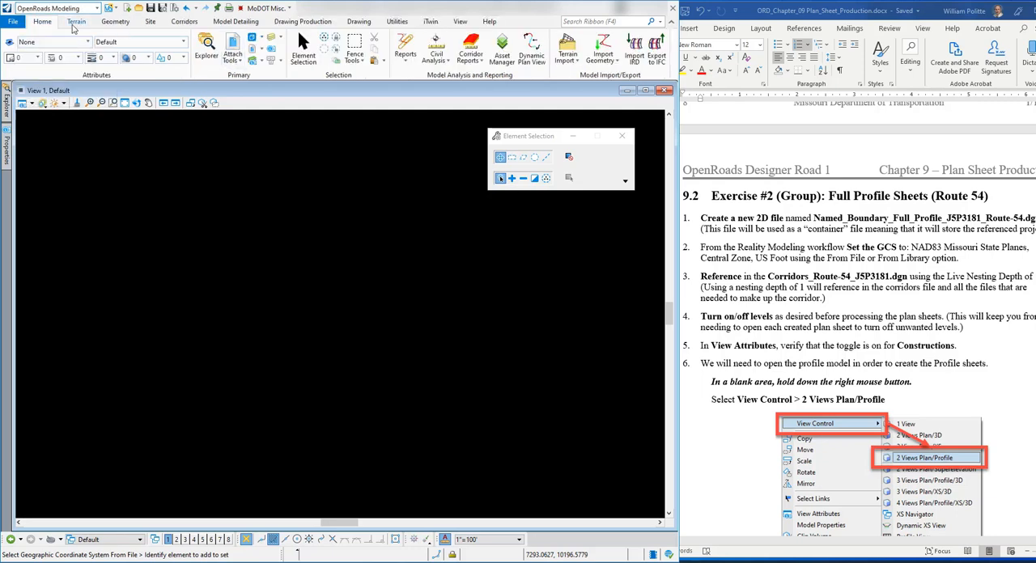
# Step: Attach the Default model of Corridors_Route-54_J5P3181.dgn as a Coincident - World reference with Live Nesting and a nesting depth of 1
pyautogui.click(236, 42)
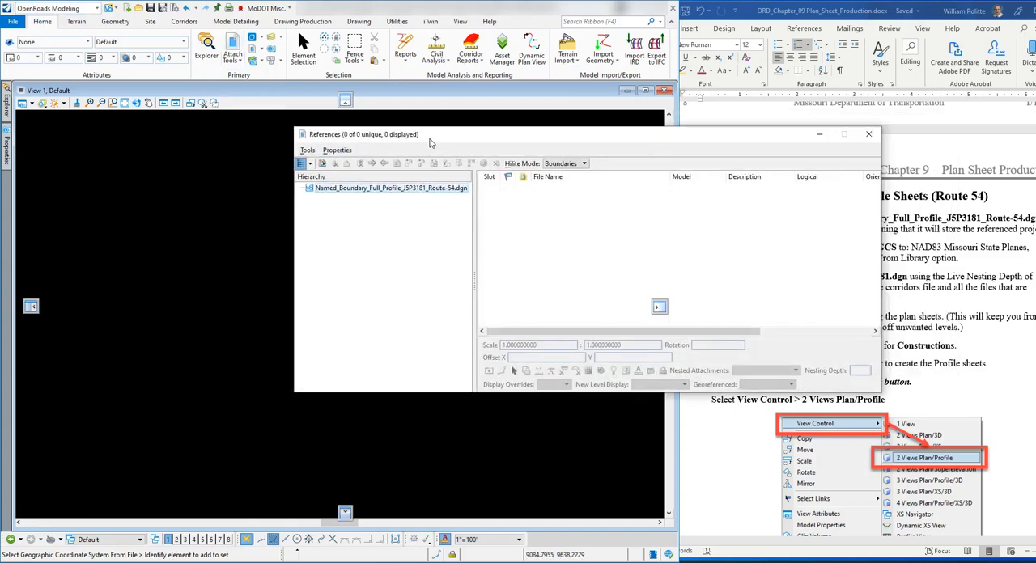
pyautogui.moveTo(430, 142); pyautogui.dragTo(200, 132)
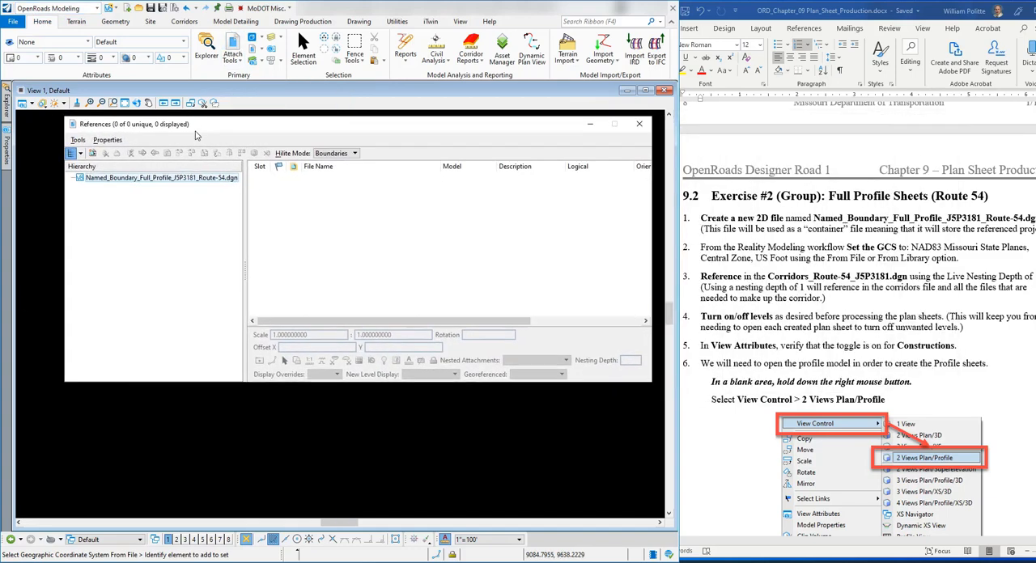
pyautogui.click(78, 140)
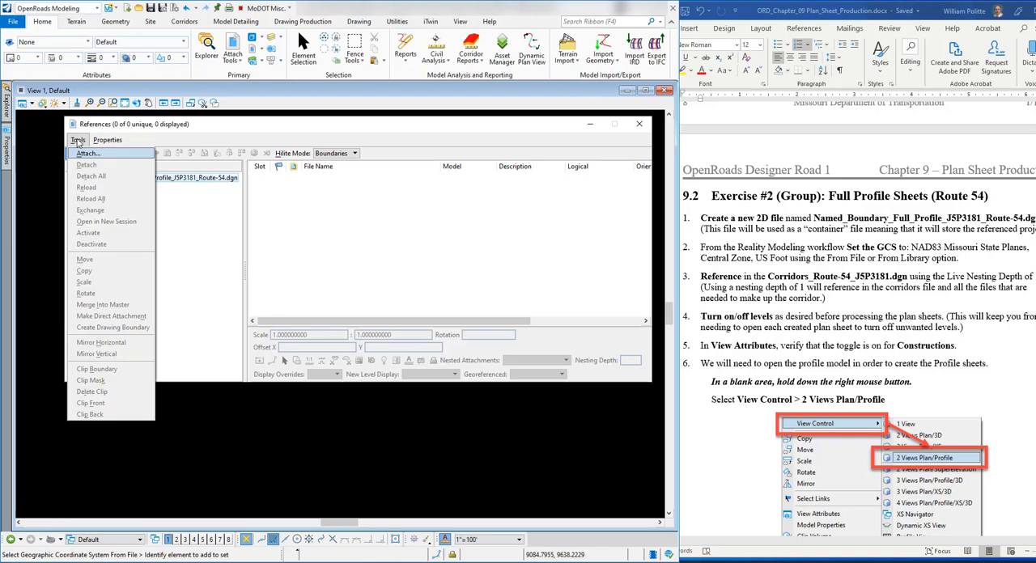
pyautogui.click(119, 156)
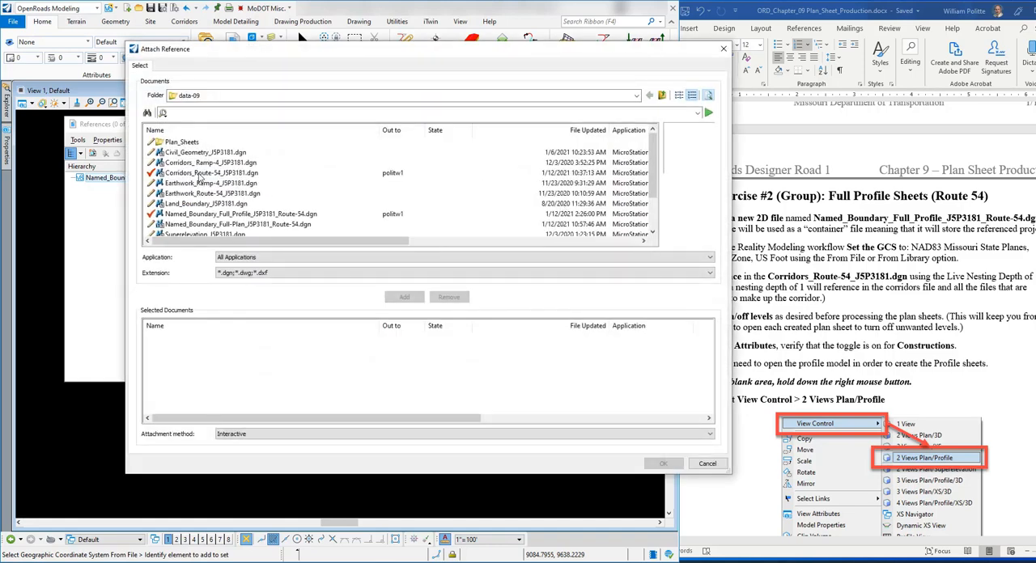
pyautogui.click(199, 173)
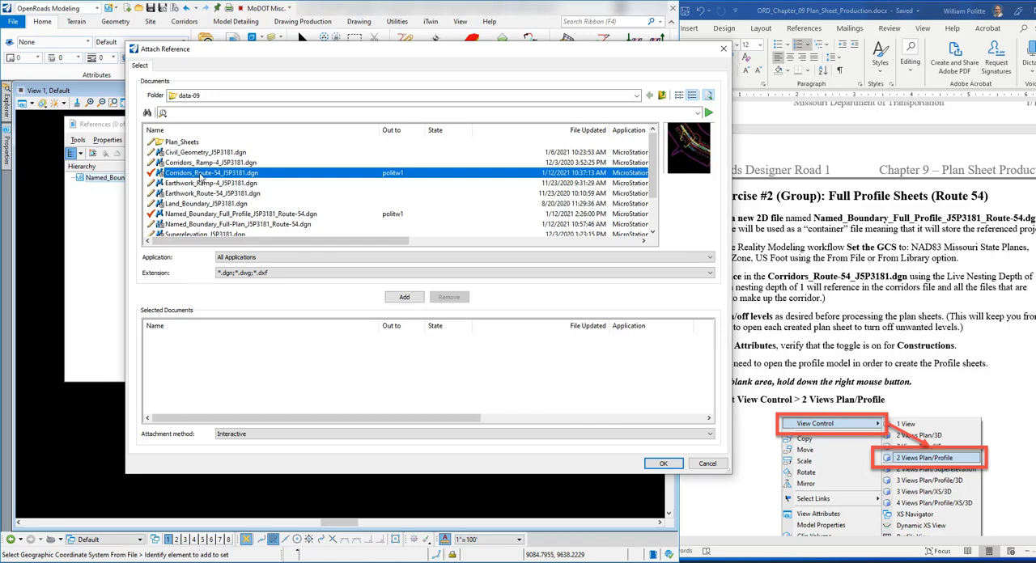
pyautogui.click(405, 297)
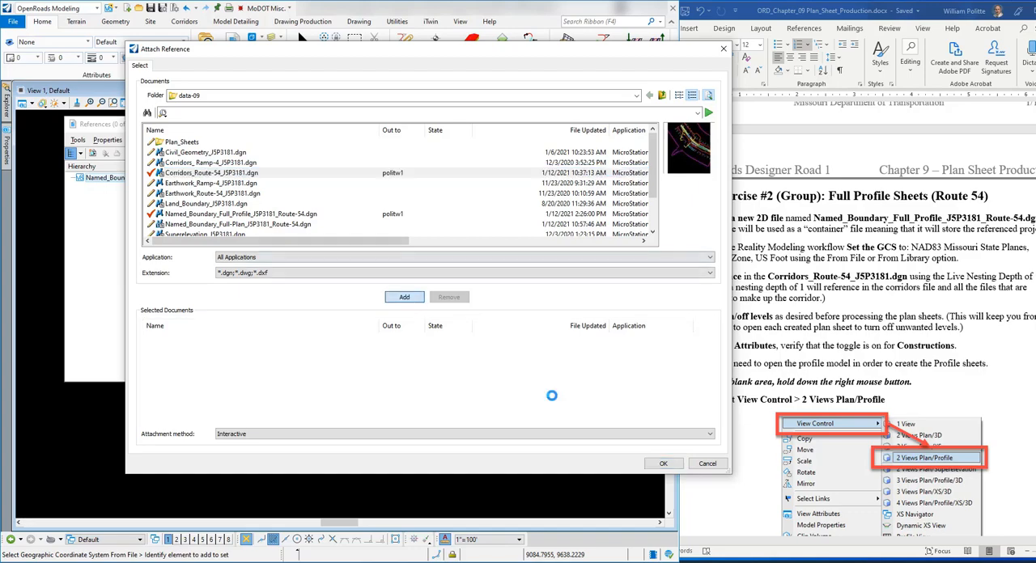
pyautogui.click(663, 463)
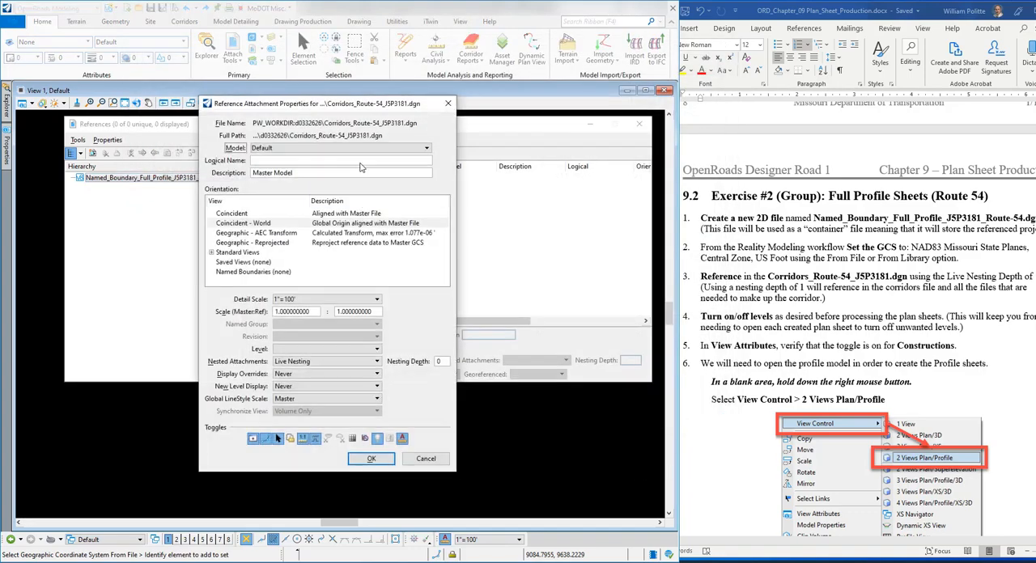
pyautogui.moveTo(299, 103); pyautogui.dragTo(376, 71)
pyautogui.doubleClick(518, 328)
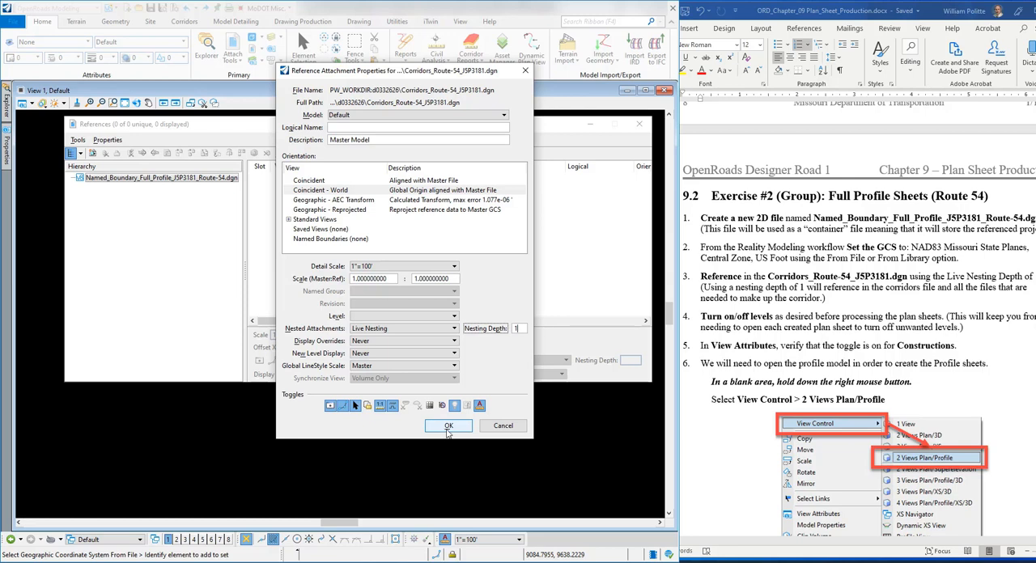
pyautogui.click(452, 432)
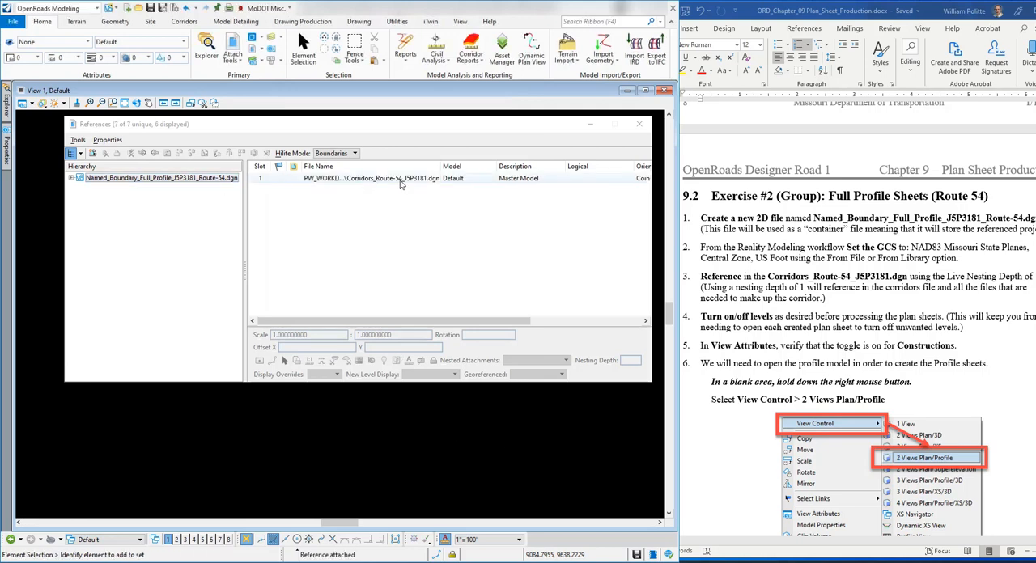
# Step: Fit View 1 to the extents of all the referenced files
pyautogui.moveTo(257, 124); pyautogui.dragTo(269, 169)
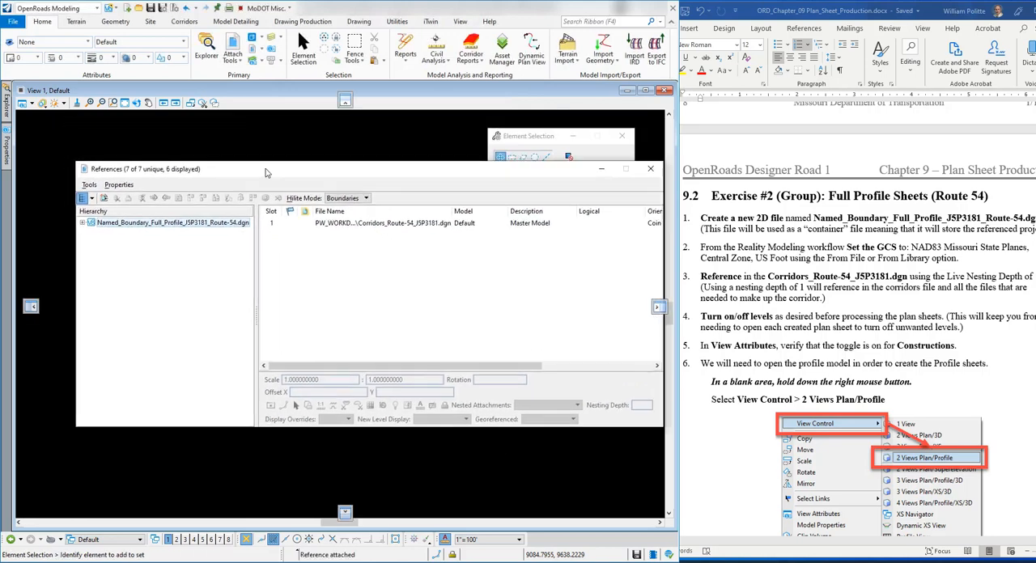
pyautogui.click(123, 112)
pyautogui.moveTo(153, 174); pyautogui.dragTo(424, 160)
pyautogui.click(316, 356)
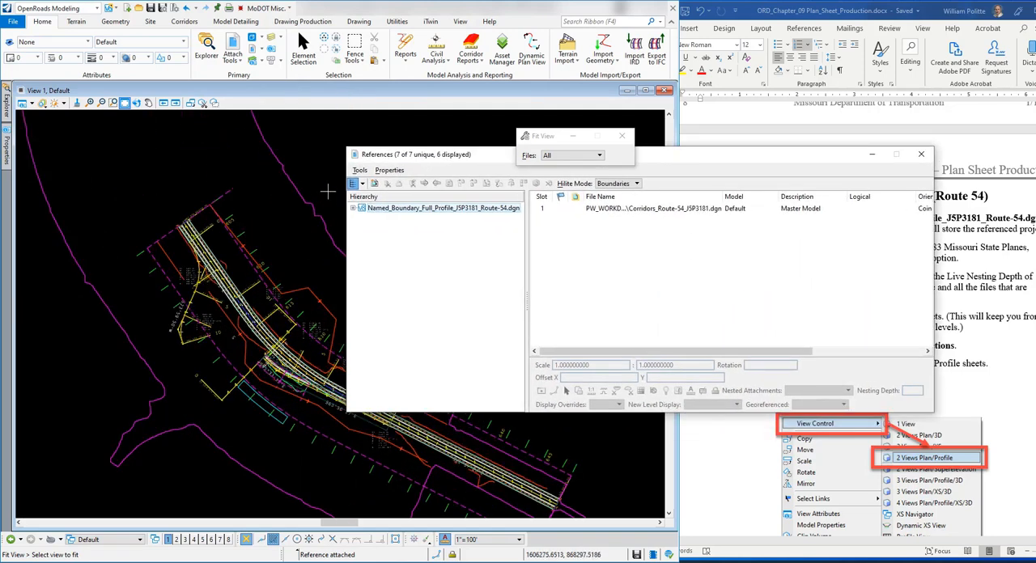
# Step: Examine which files are nested under the Route 54 corridors reference in the reference hierarchy, and close the references list
pyautogui.moveTo(470, 156); pyautogui.dragTo(488, 183)
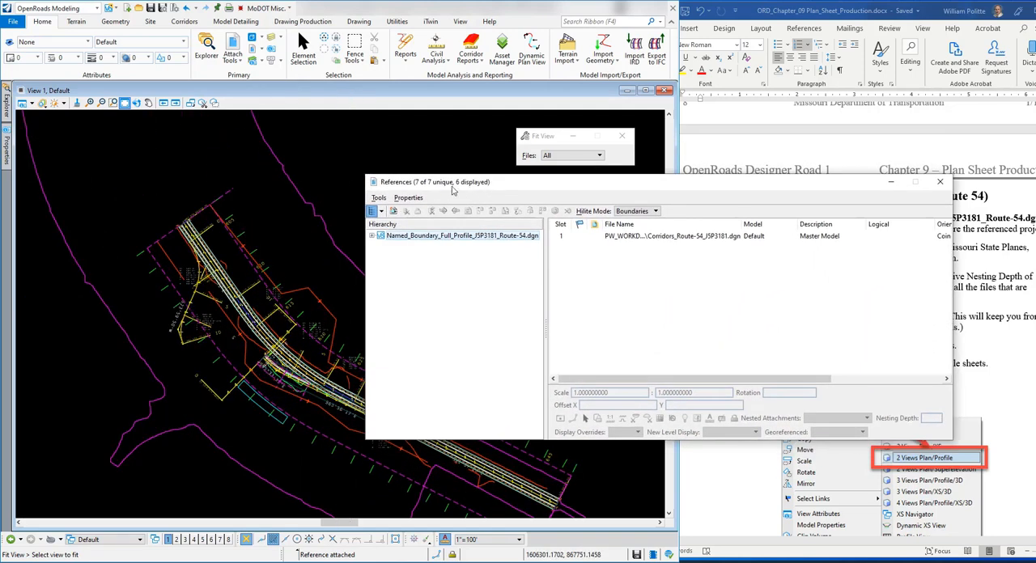
pyautogui.click(372, 211)
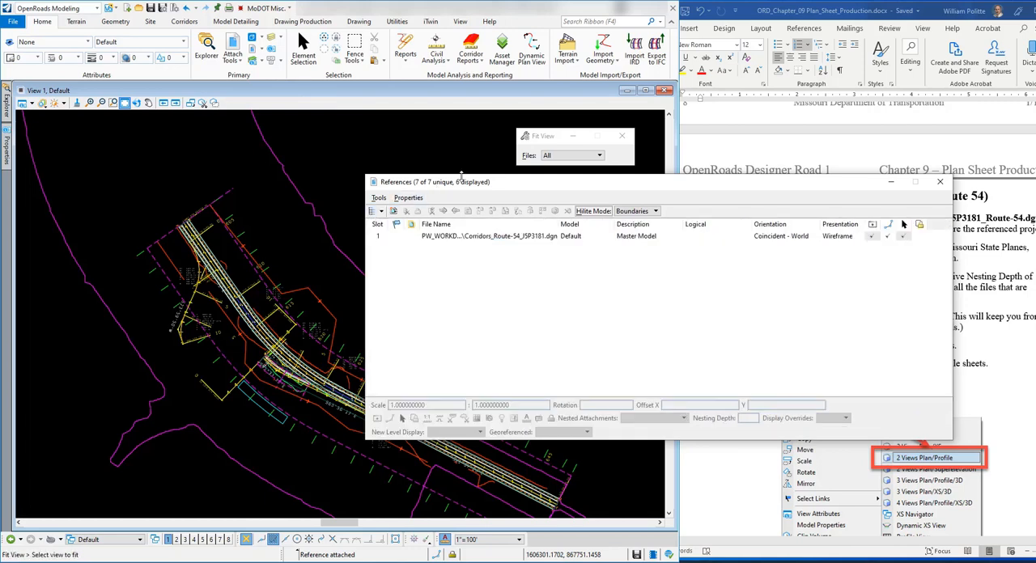
pyautogui.click(373, 211)
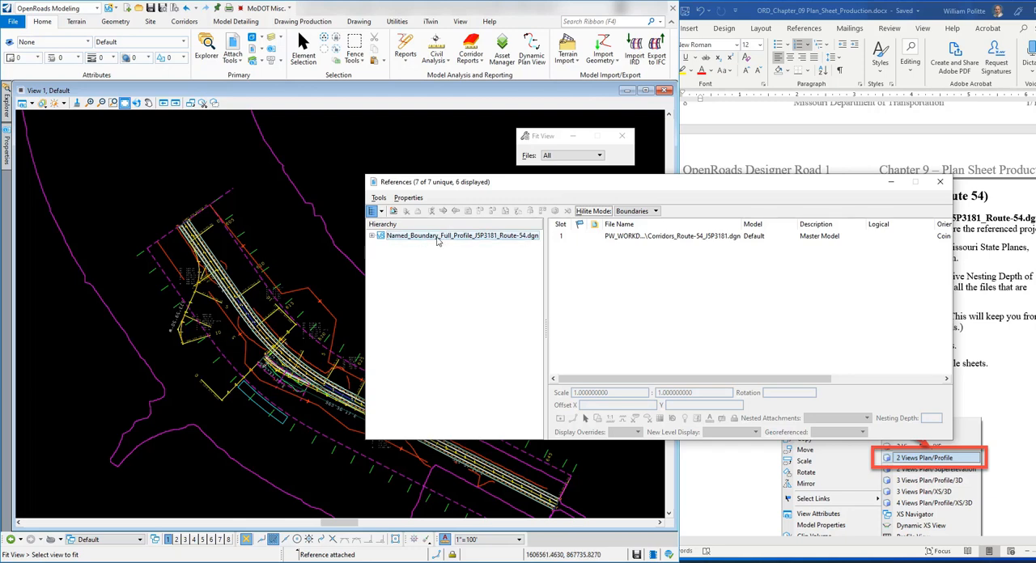
pyautogui.click(372, 236)
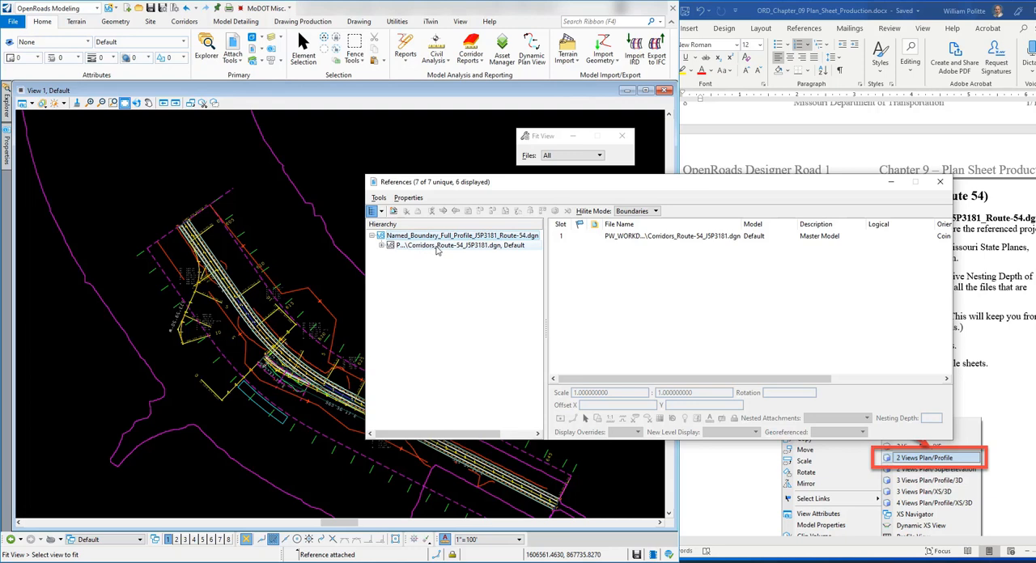
pyautogui.click(383, 245)
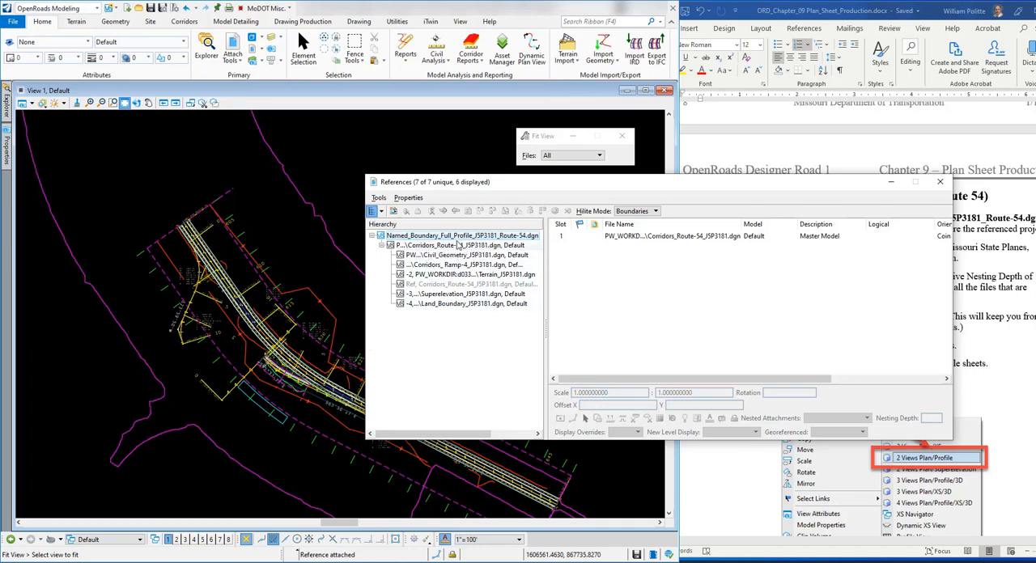
pyautogui.moveTo(527, 188); pyautogui.dragTo(450, 196)
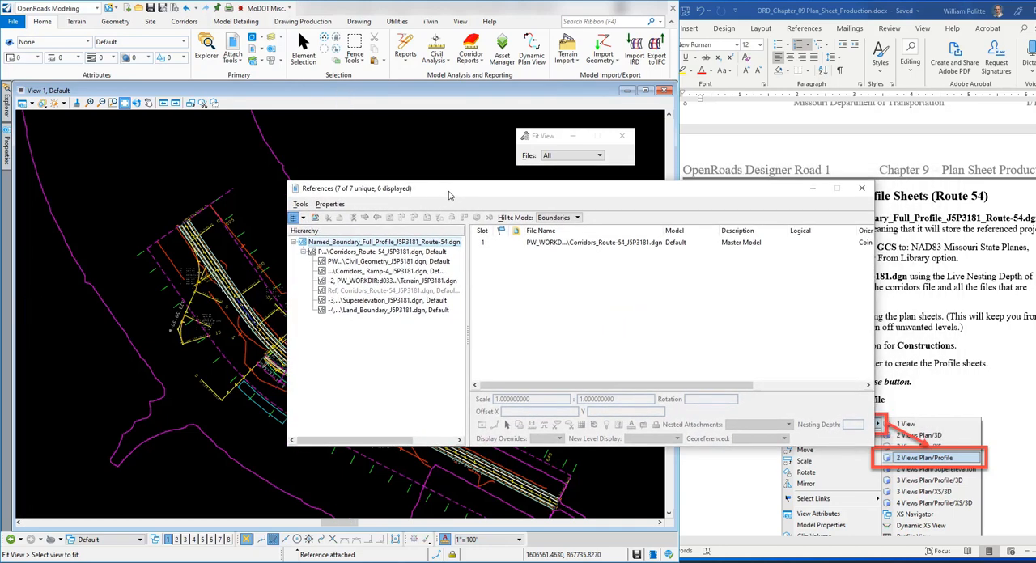
pyautogui.click(862, 191)
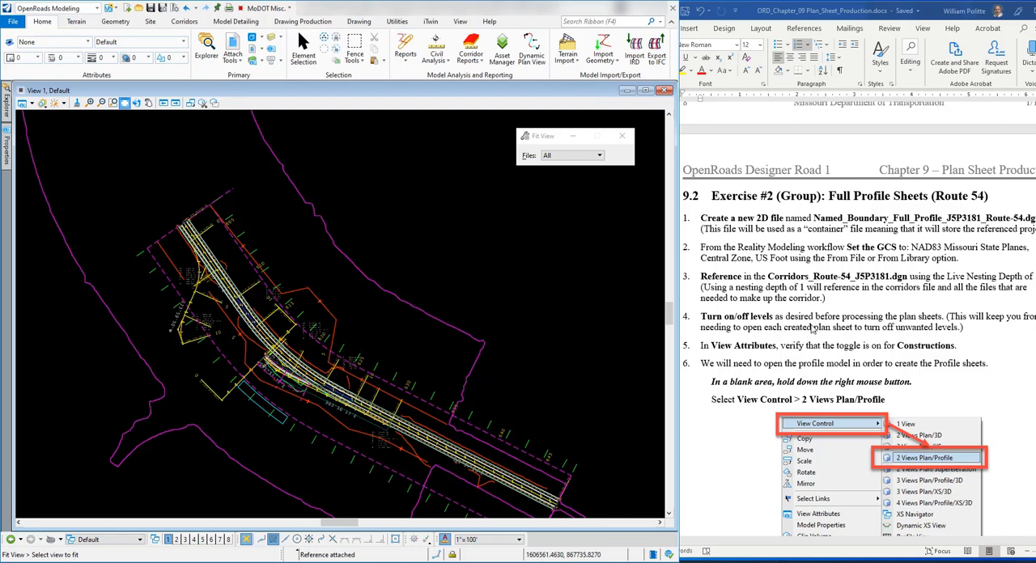
# Step: From the View 1 level display, use Off By Element to turn off the level of the Route 54 template drop outline
pyautogui.scroll(-1, 740, 318)
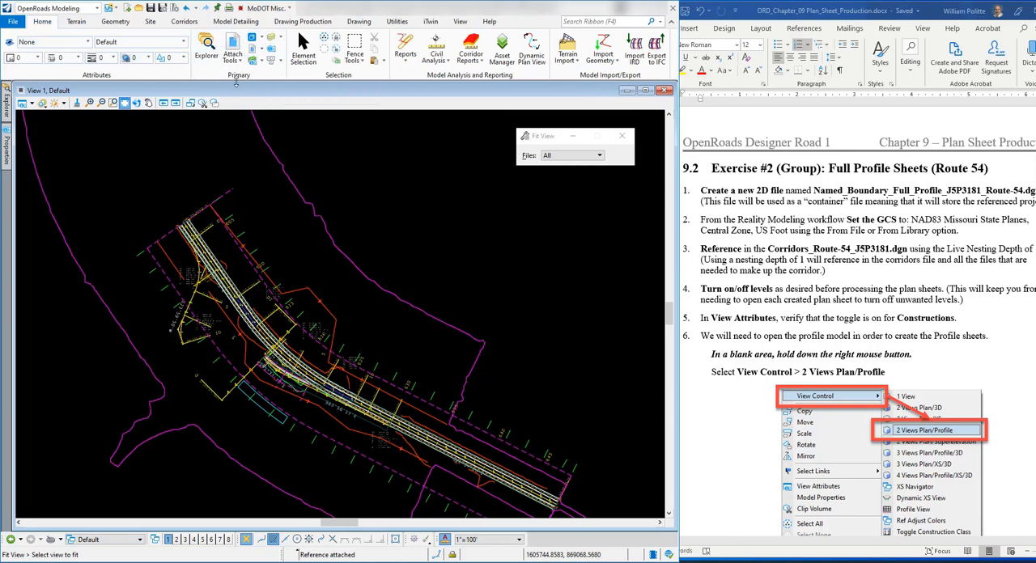
pyautogui.click(272, 38)
pyautogui.moveTo(467, 119); pyautogui.dragTo(470, 101)
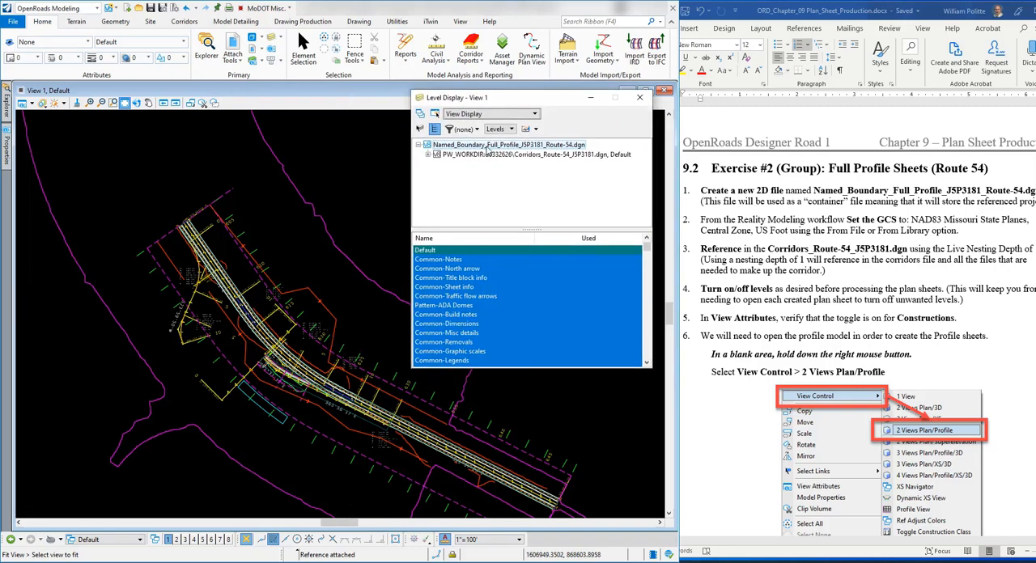
pyautogui.rightClick(507, 313)
pyautogui.press('Escape')
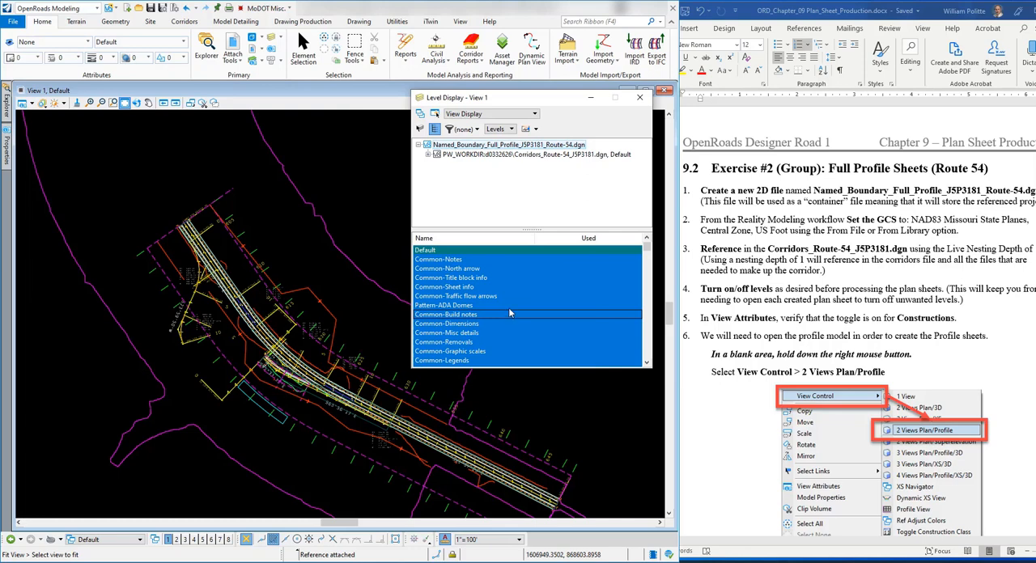
pyautogui.rightClick(532, 296)
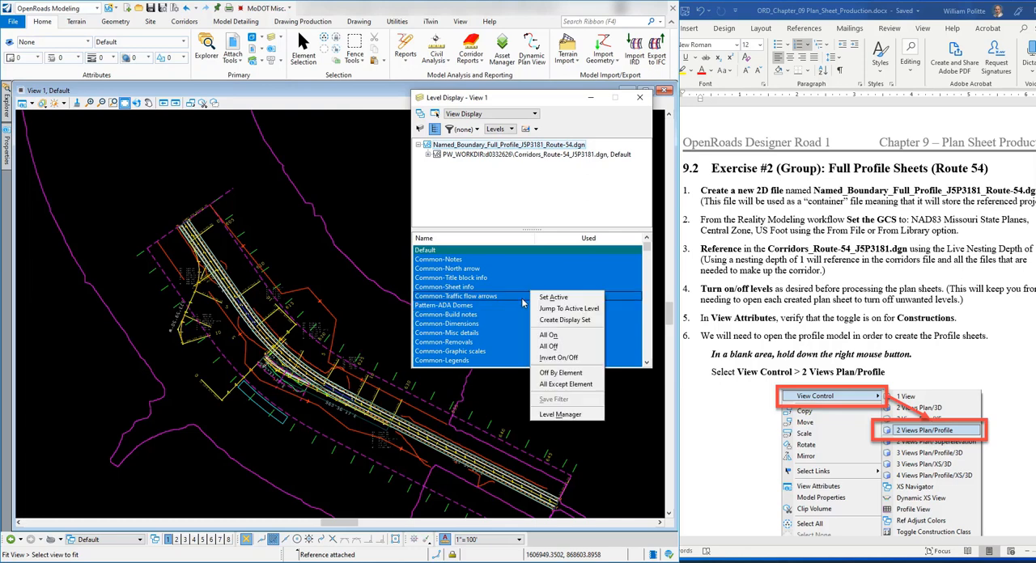
pyautogui.click(579, 374)
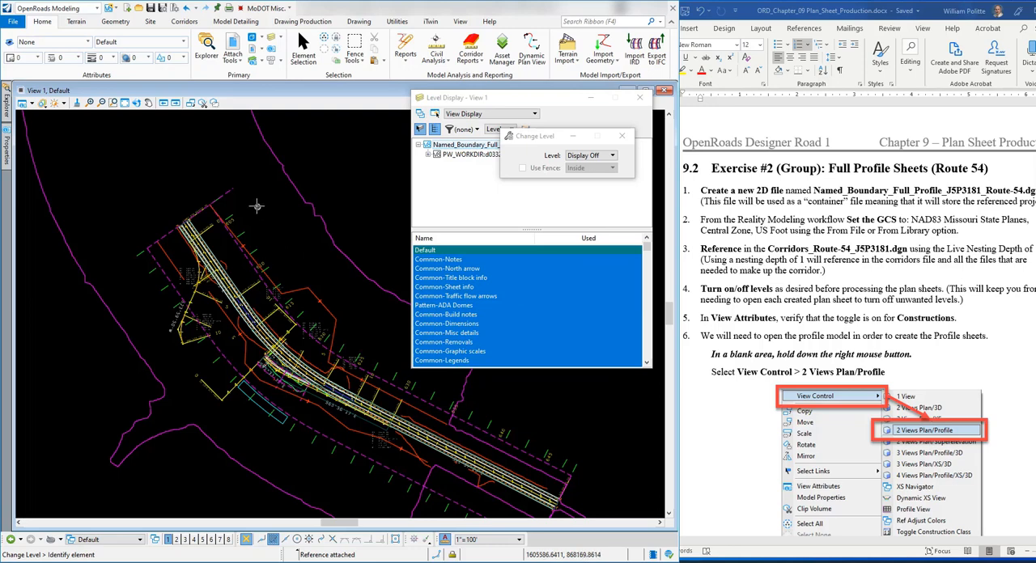
pyautogui.click(232, 191)
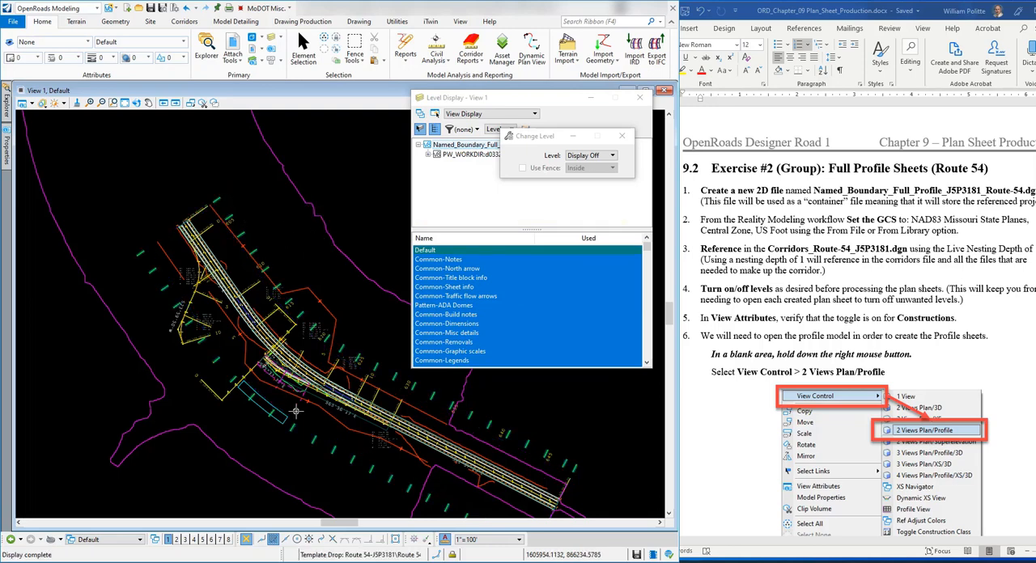
# Step: Turn off the levels of the Ramp 4 template drop, the end condition exception and the Route 54 corridor by element
pyautogui.scroll(5, 296, 412)
pyautogui.scroll(1, 328, 376)
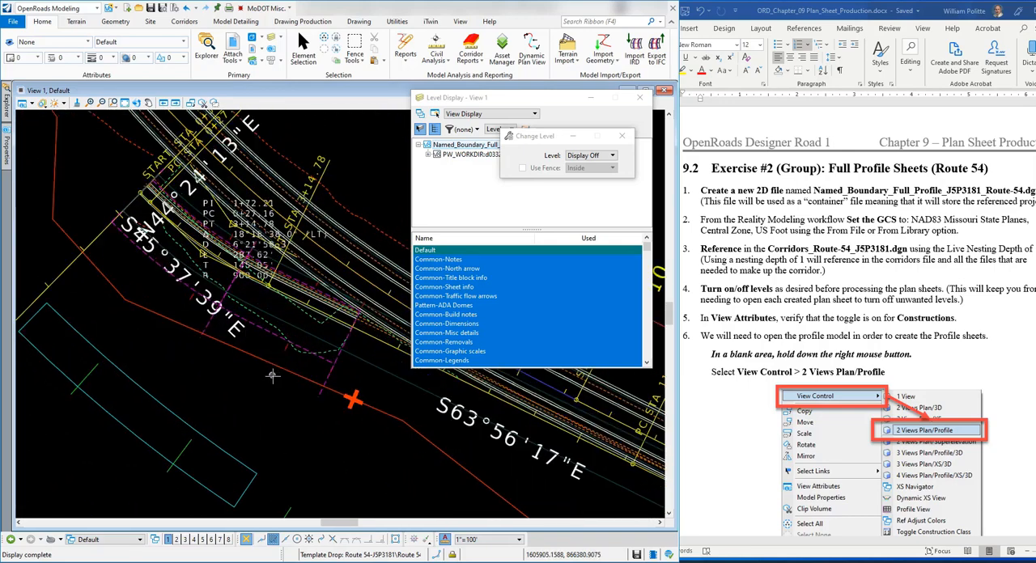
pyautogui.click(353, 400)
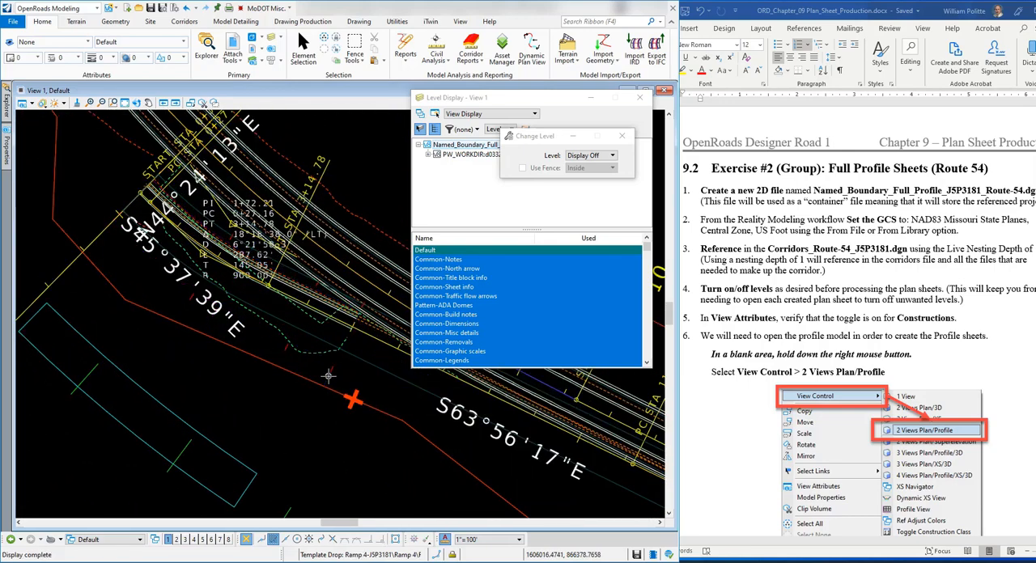
pyautogui.moveTo(168, 408)
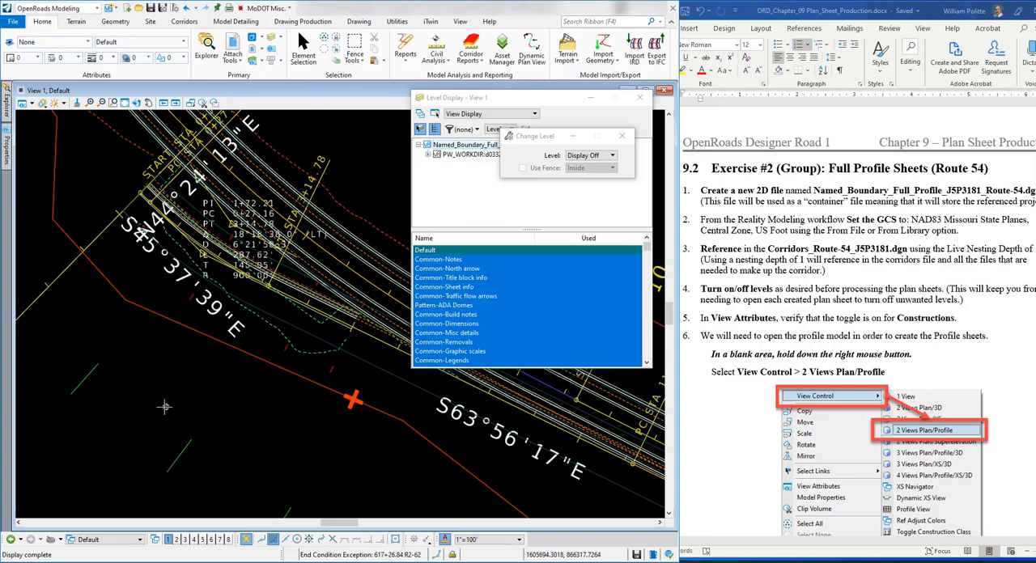
pyautogui.scroll(-3, 166, 407)
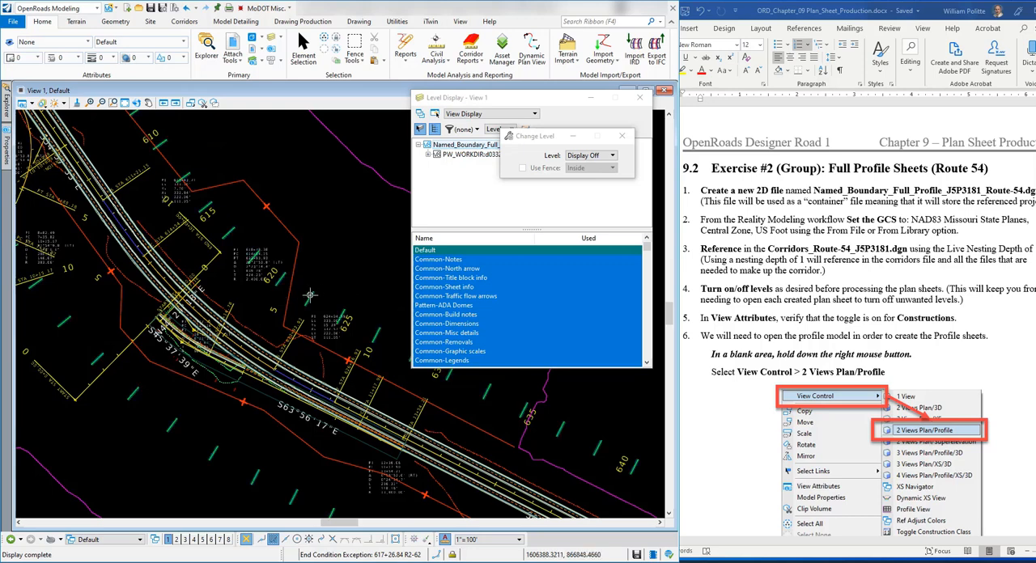
pyautogui.moveTo(314, 295)
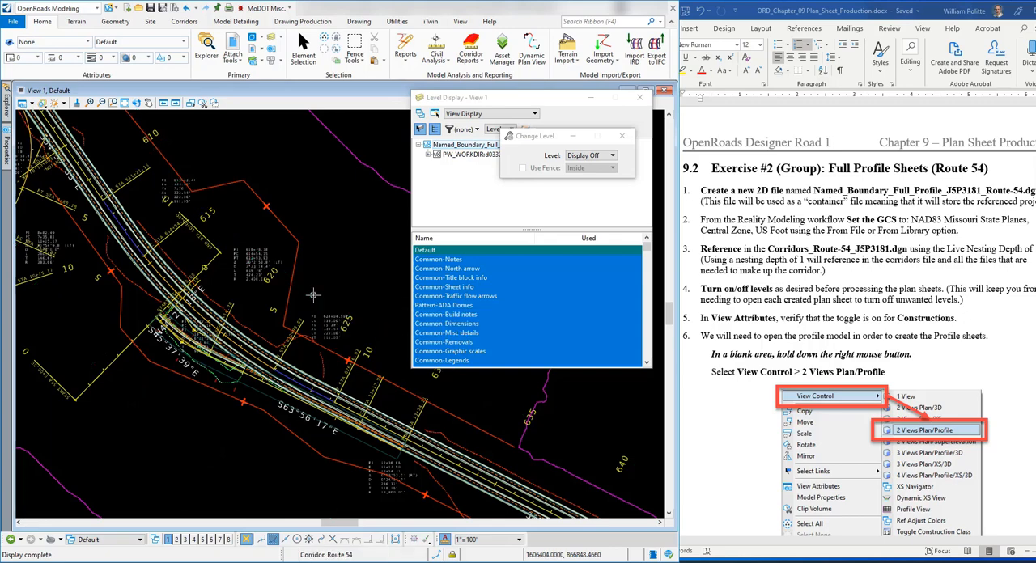
# Step: Turn off the level of the RT_Conc_T_CL point control line along Route 54 by element
pyautogui.scroll(-1, 195, 320)
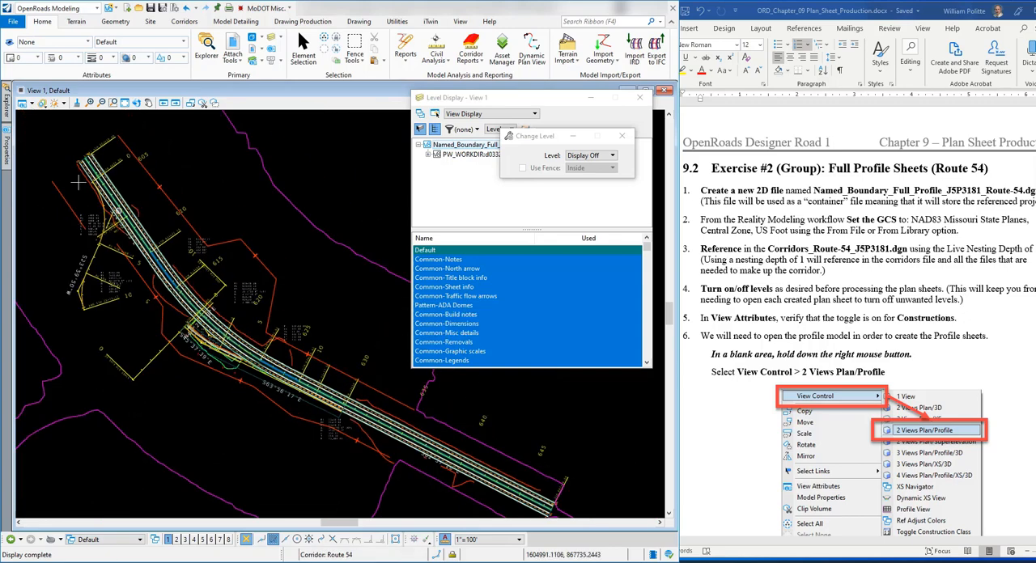
pyautogui.scroll(2, 119, 235)
pyautogui.scroll(-1, 134, 229)
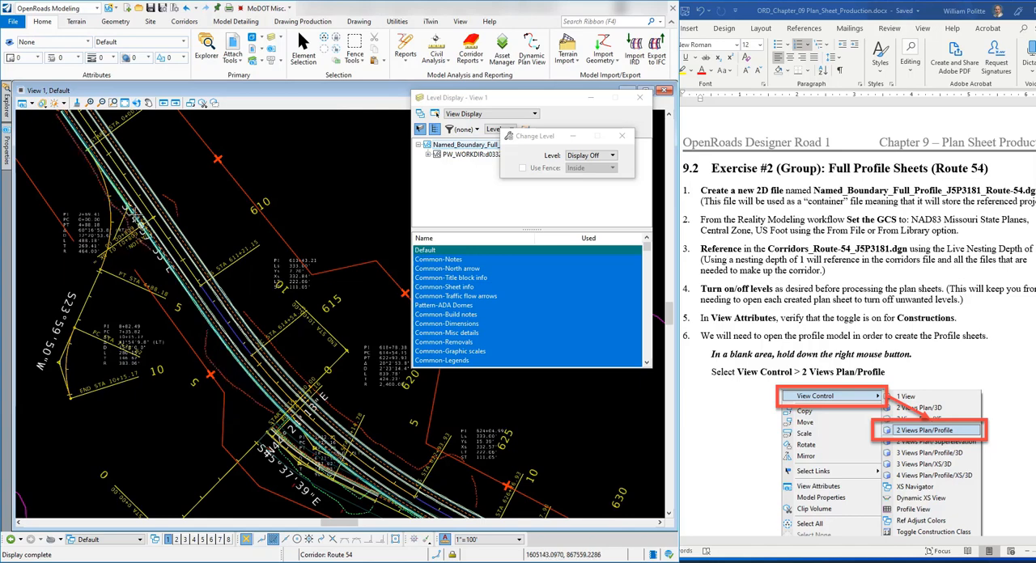
pyautogui.scroll(4, 118, 204)
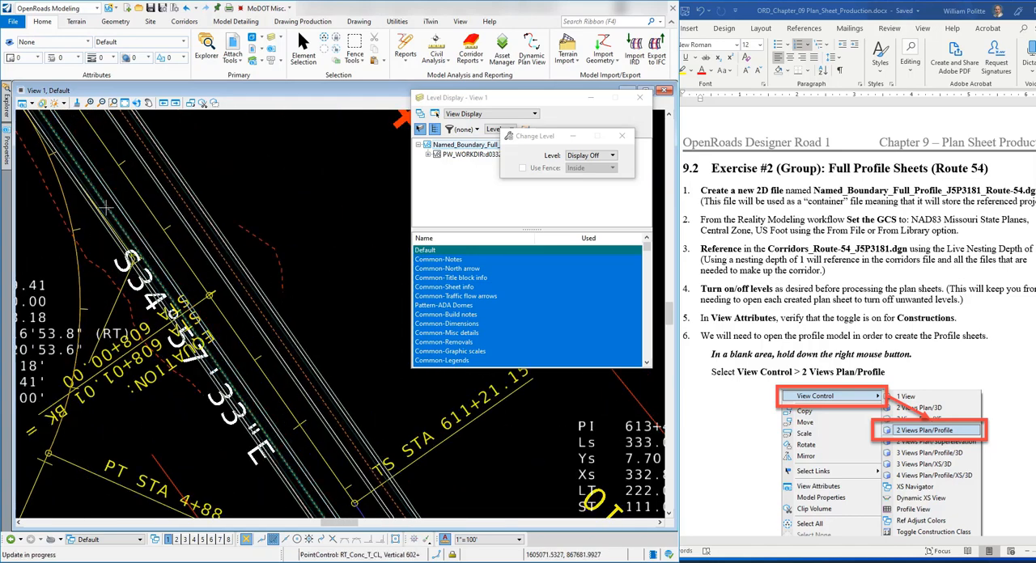
pyautogui.scroll(-2, 117, 201)
pyautogui.scroll(-5, 122, 199)
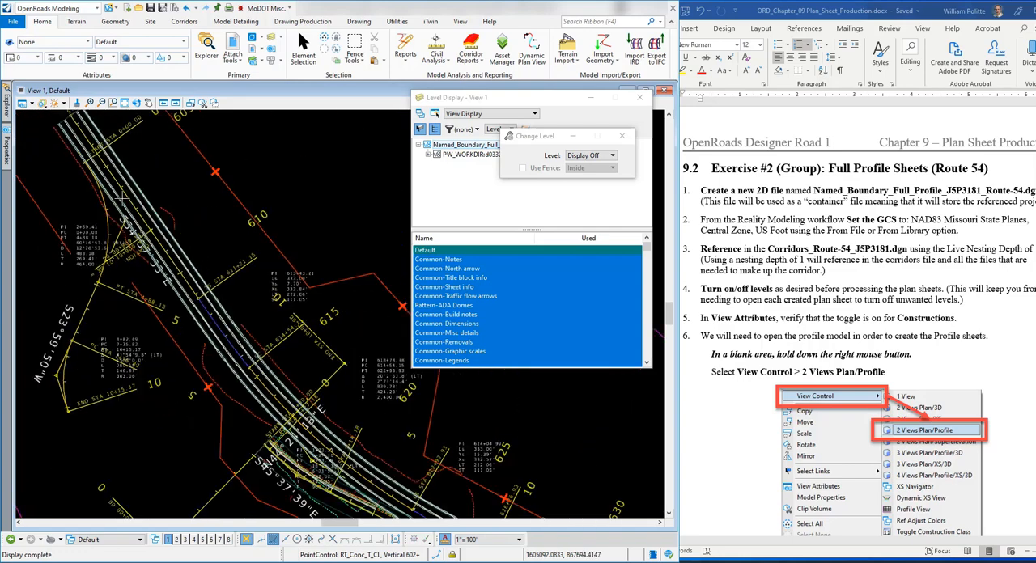
# Step: Turn off the level of the LT_Ret_Wall_Top_Profile point control near the ramp by element
pyautogui.scroll(2, 286, 401)
pyautogui.scroll(3, 286, 402)
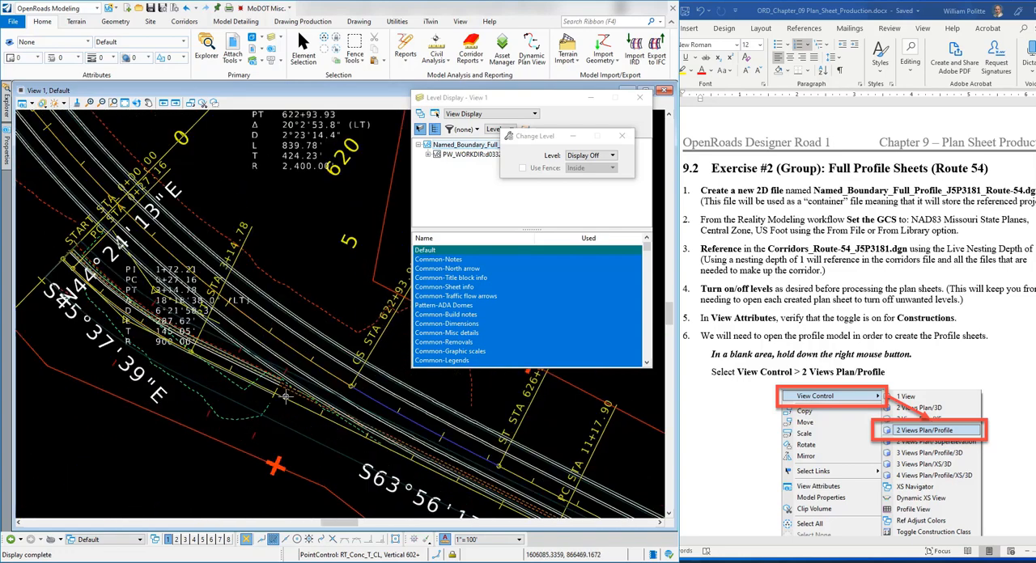
pyautogui.scroll(-2, 258, 280)
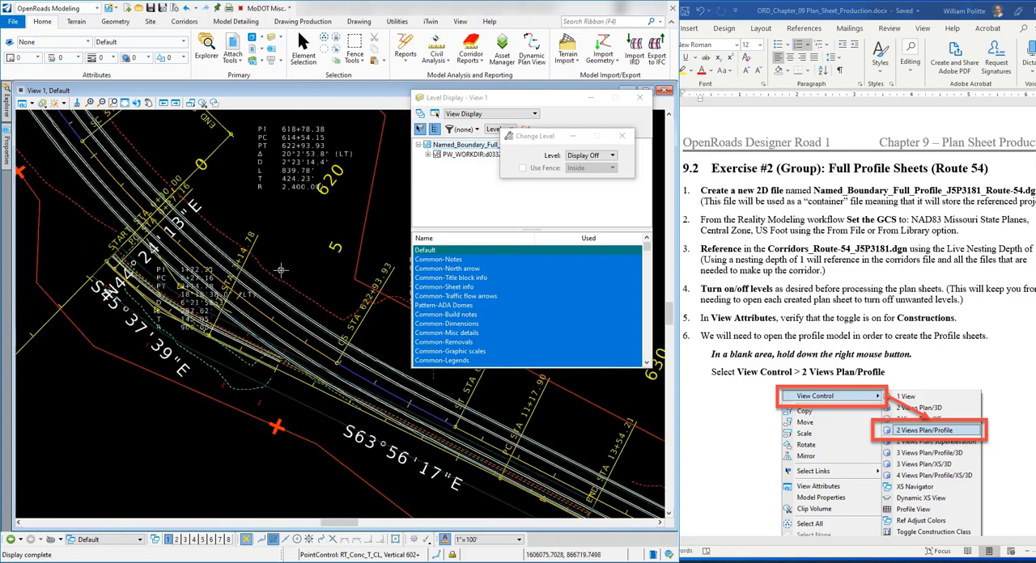
pyautogui.scroll(3, 298, 378)
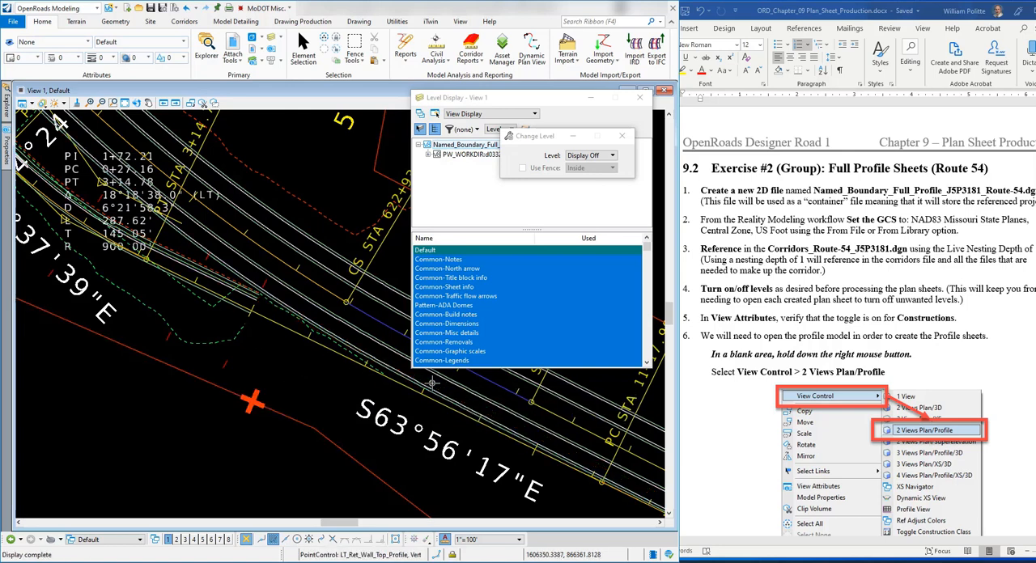
pyautogui.scroll(-2, 316, 364)
pyautogui.scroll(2, 204, 279)
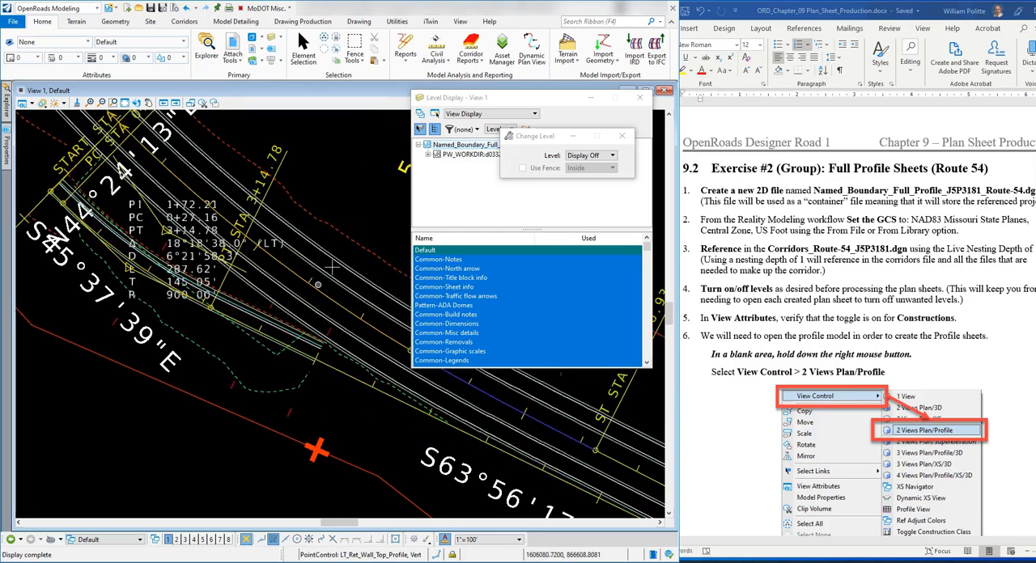
# Step: Turn off the levels of the Ramp 4 corridor and the RT_LOC_Fill complex element, and close the level display
pyautogui.scroll(-2, 244, 378)
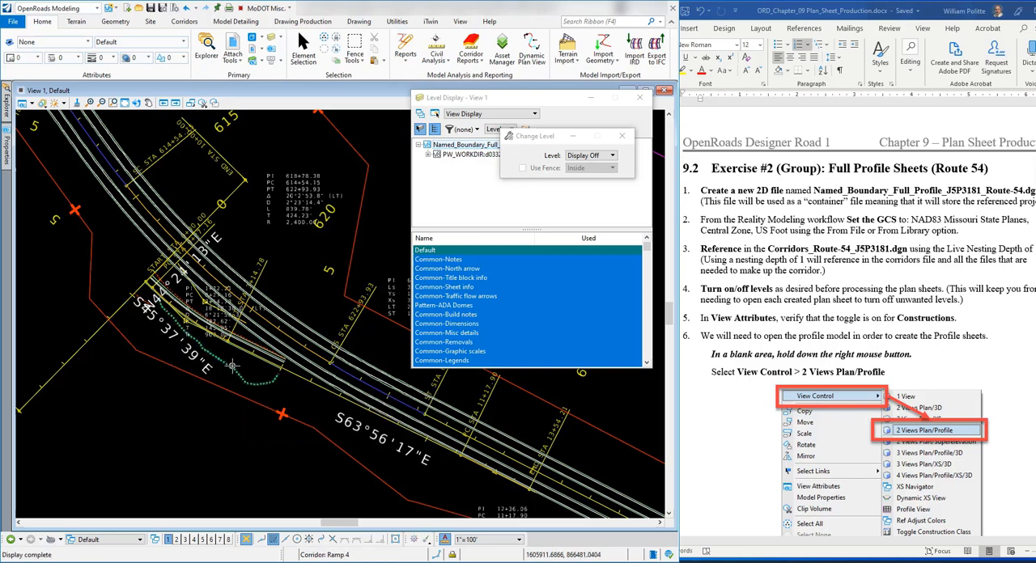
pyautogui.scroll(-2, 232, 366)
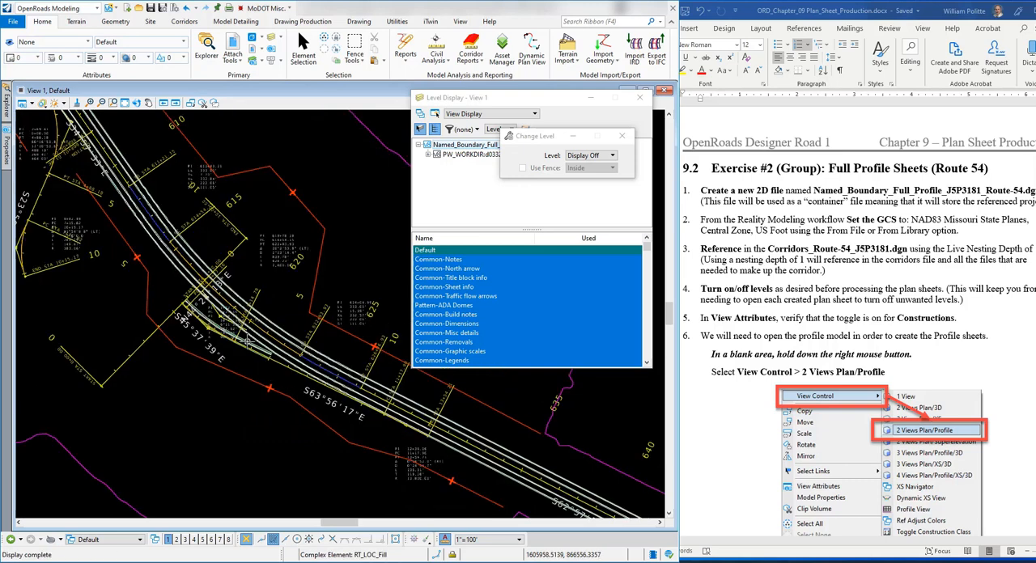
pyautogui.scroll(-3, 168, 282)
pyautogui.scroll(3, 138, 234)
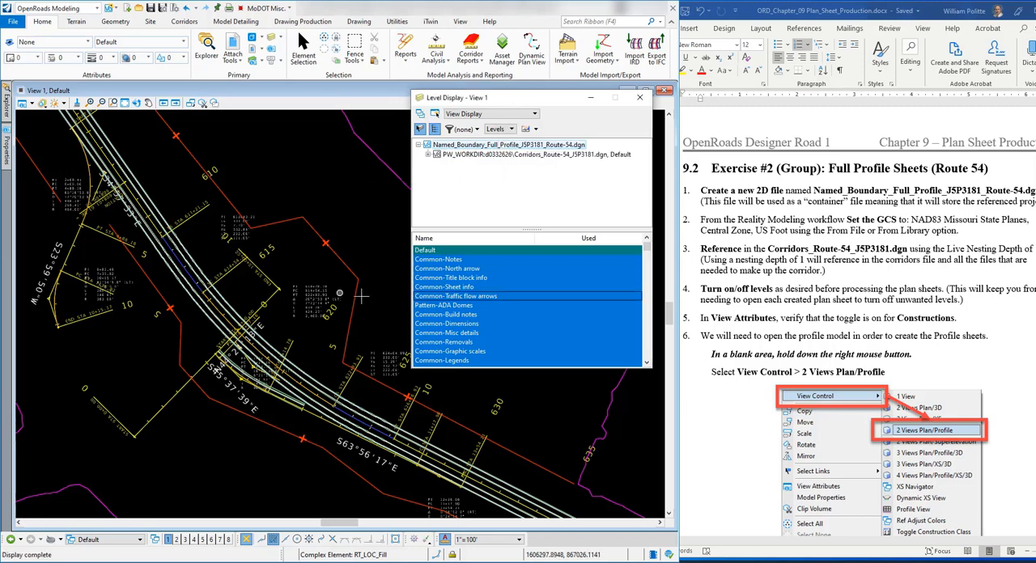
pyautogui.click(640, 98)
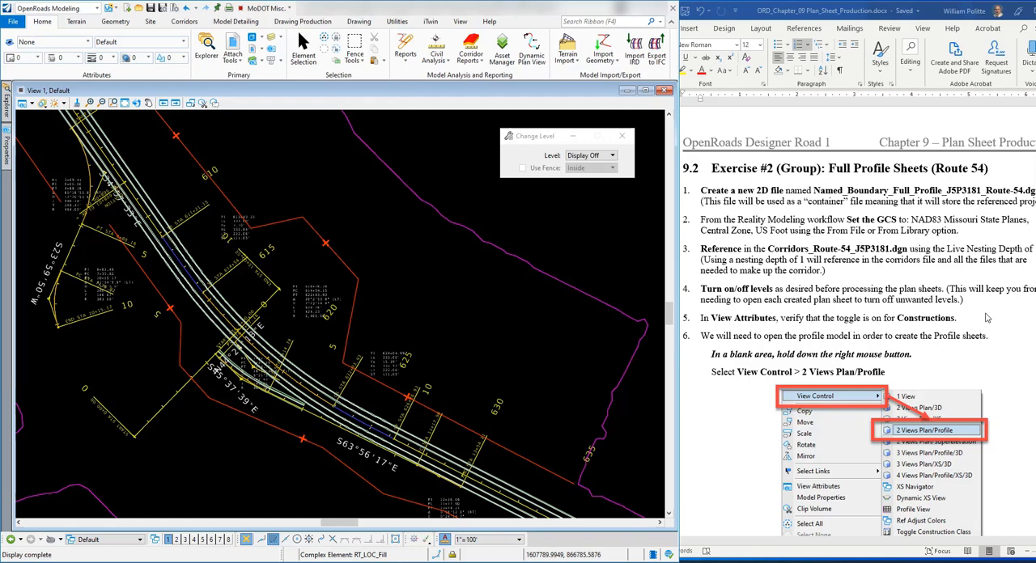
# Step: Check in the View 1 view attributes that the display of Constructions is on
pyautogui.click(987, 318)
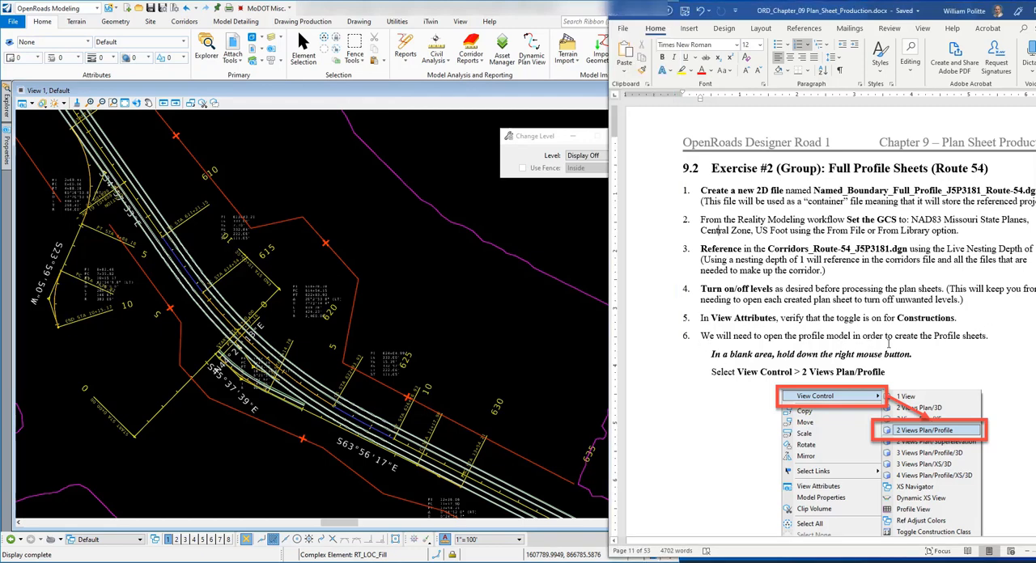
pyautogui.click(222, 92)
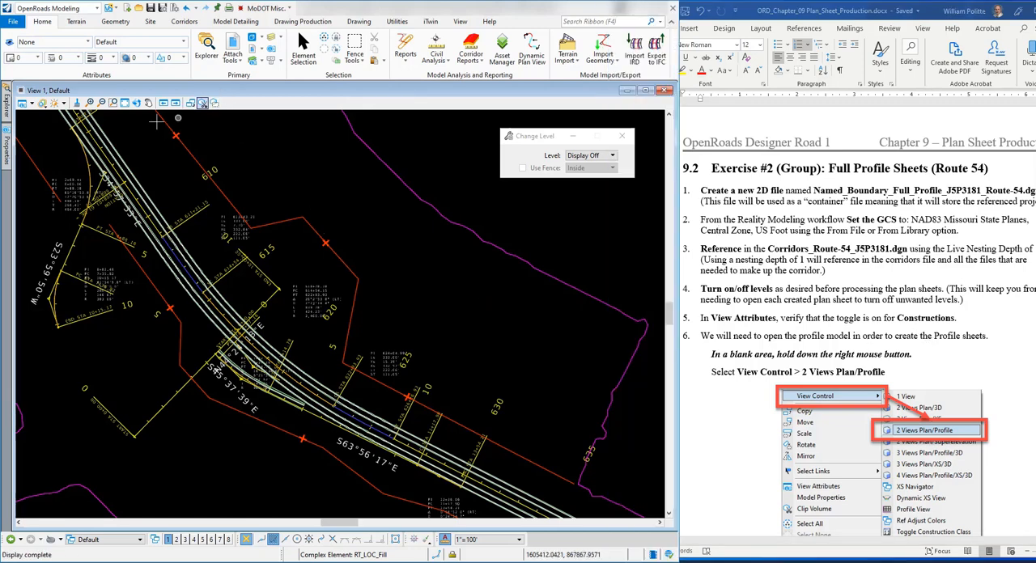
pyautogui.click(23, 102)
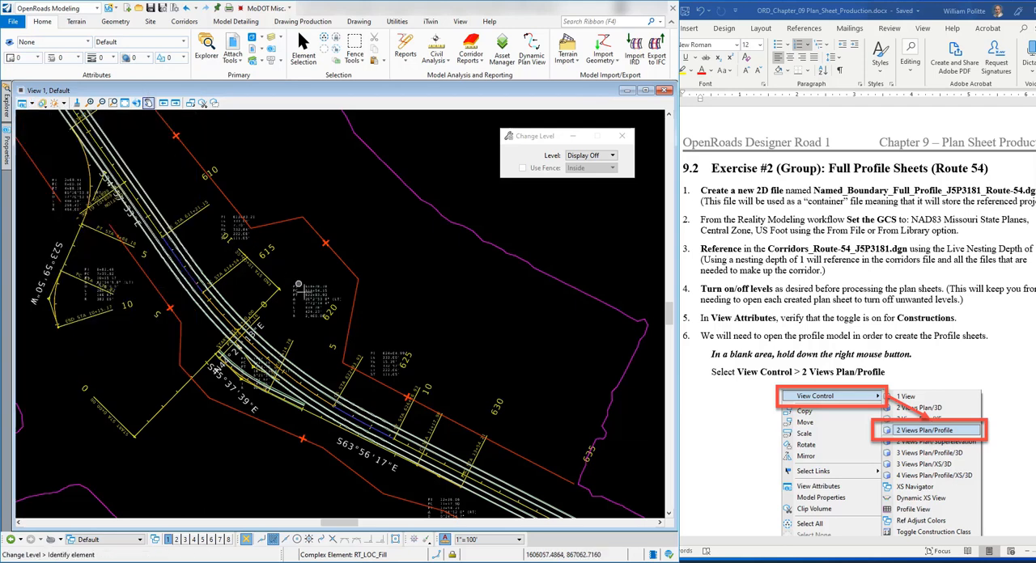
pyautogui.scroll(-2, 309, 287)
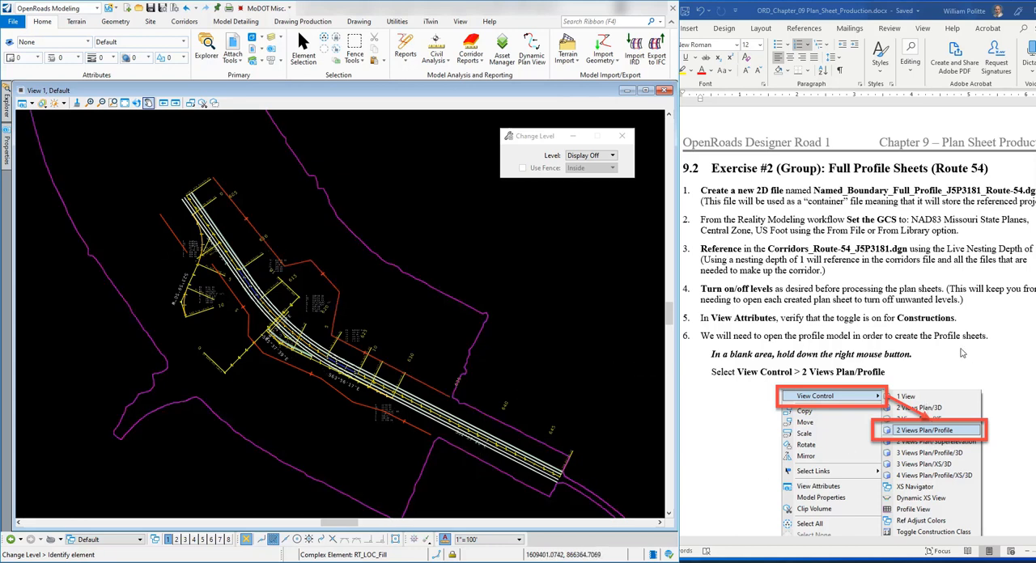
# Step: End the level change command, arrange the views as 2 Views Plan/Profile and accept creating a dynamic profile view
pyautogui.click(994, 340)
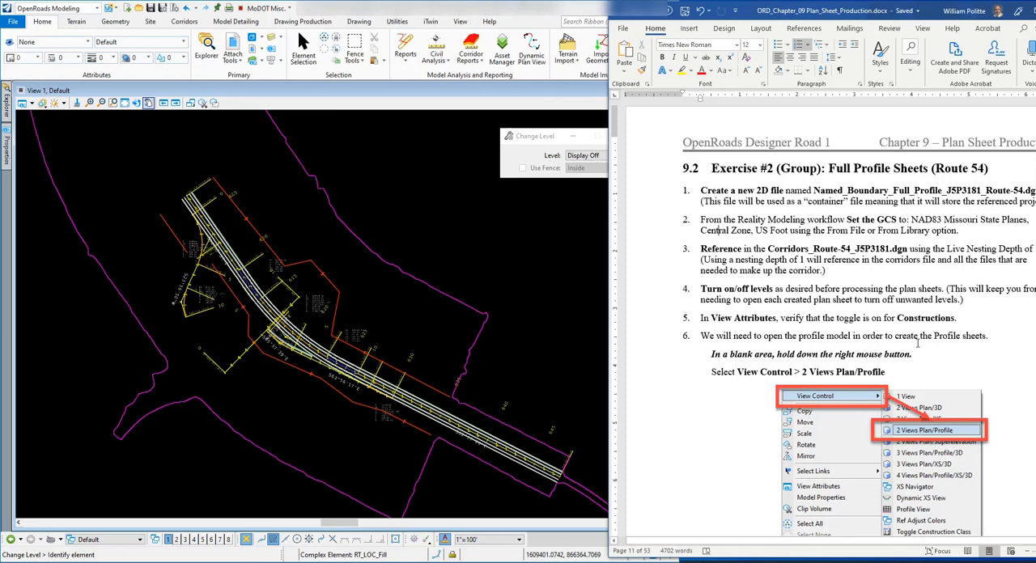
pyautogui.scroll(-3, 817, 340)
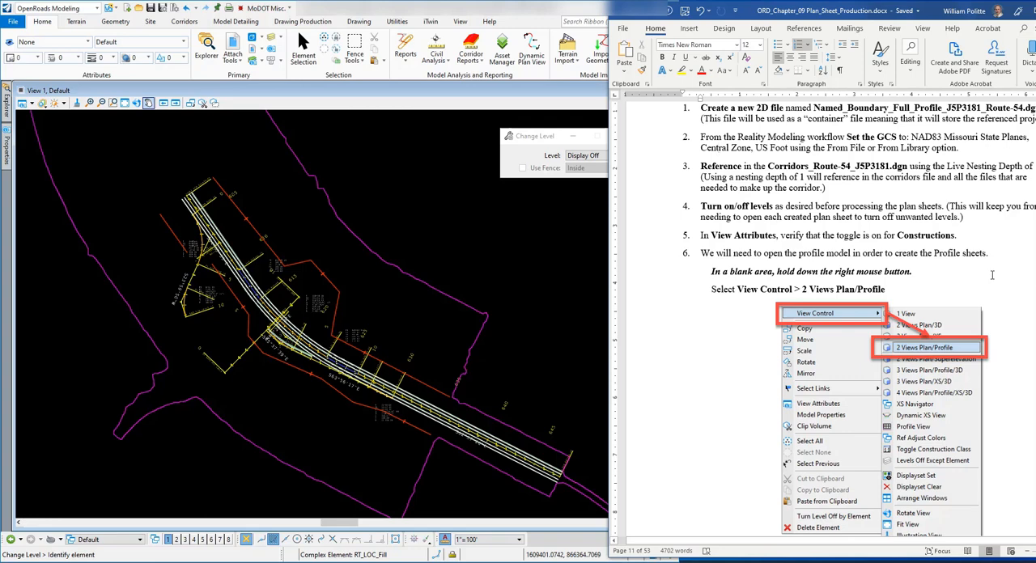
pyautogui.click(272, 91)
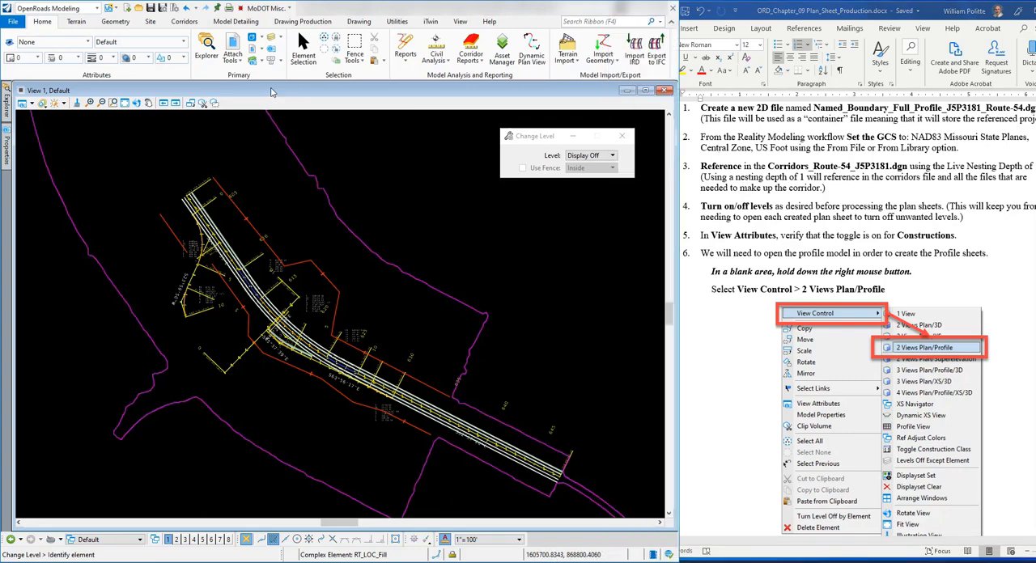
pyautogui.scroll(-2, 231, 151)
pyautogui.scroll(2, 248, 227)
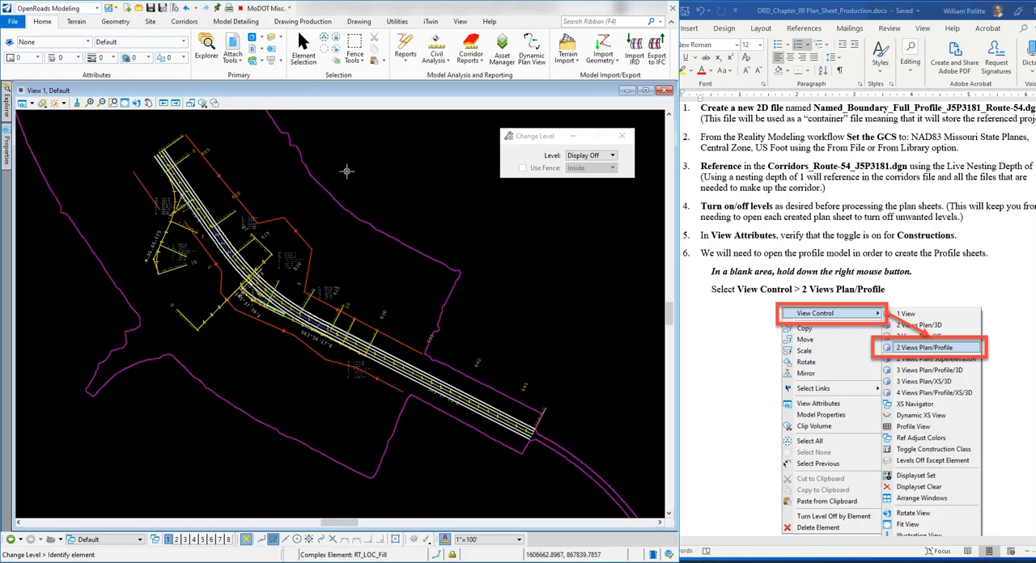
pyautogui.press('Escape')
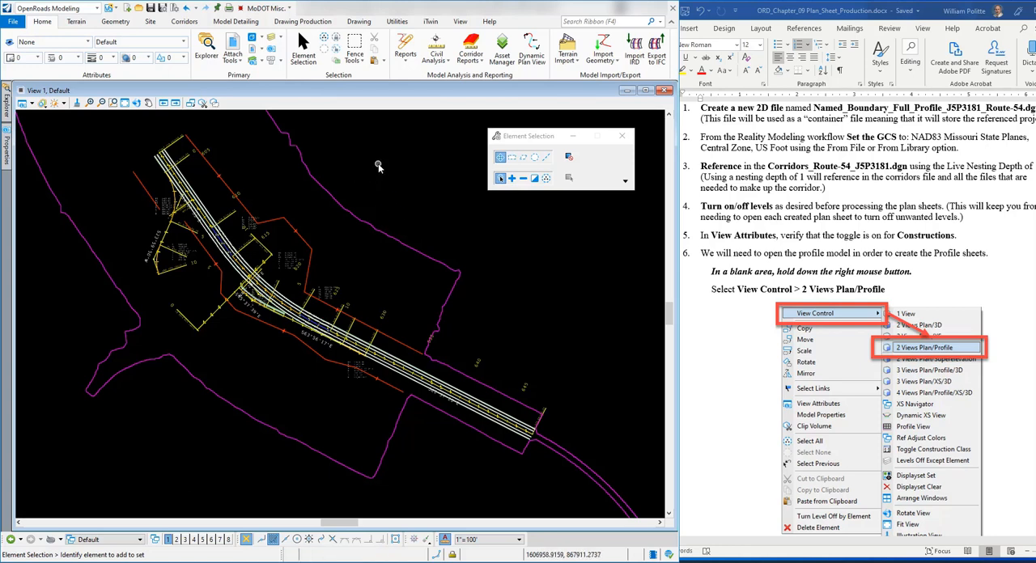
pyautogui.rightClick(378, 166)
pyautogui.moveTo(418, 178)
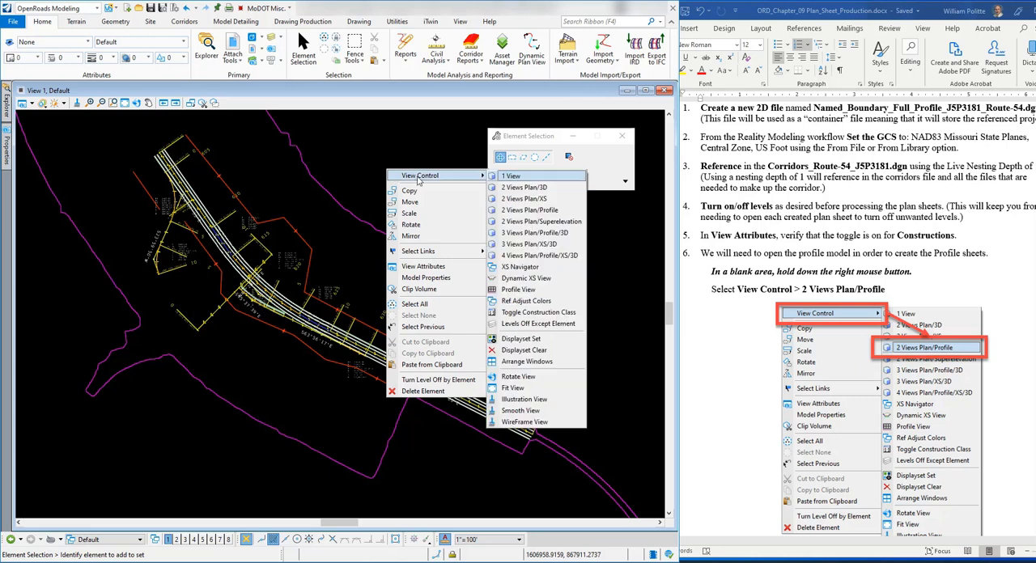
pyautogui.click(538, 211)
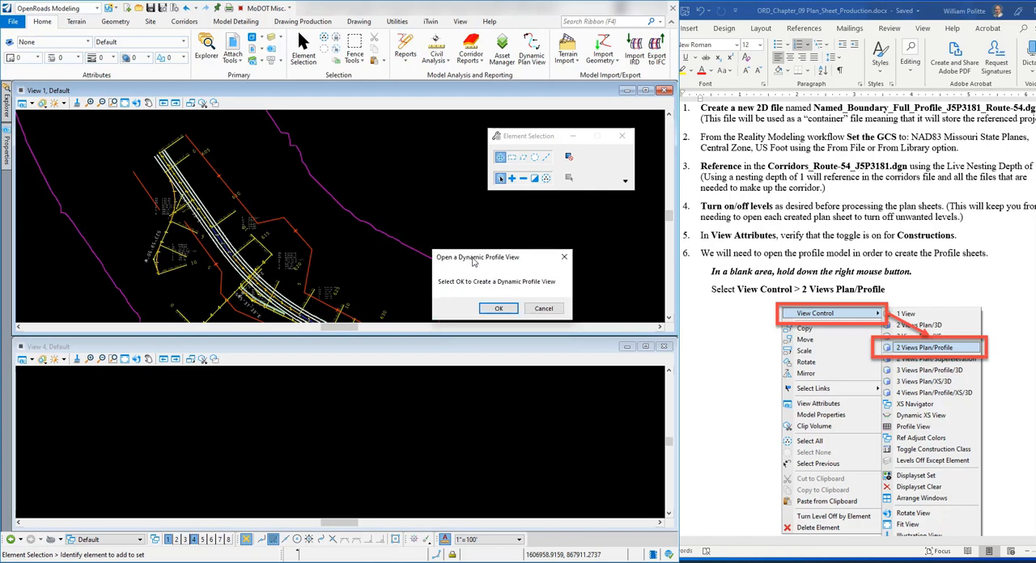
pyautogui.click(498, 298)
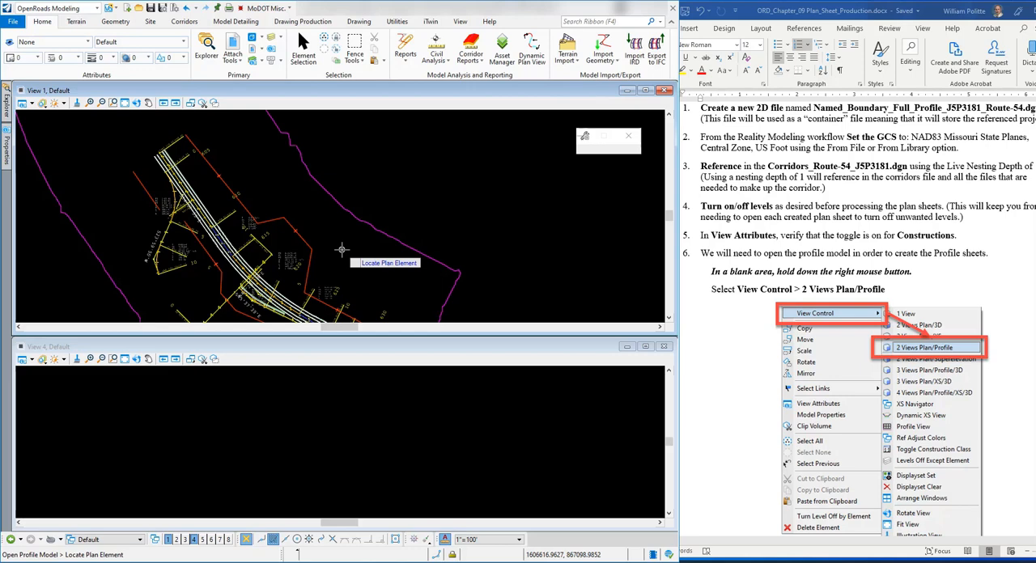
# Step: Open the profile model of the Route 54 centerline alignment in View 4
pyautogui.scroll(4, 180, 179)
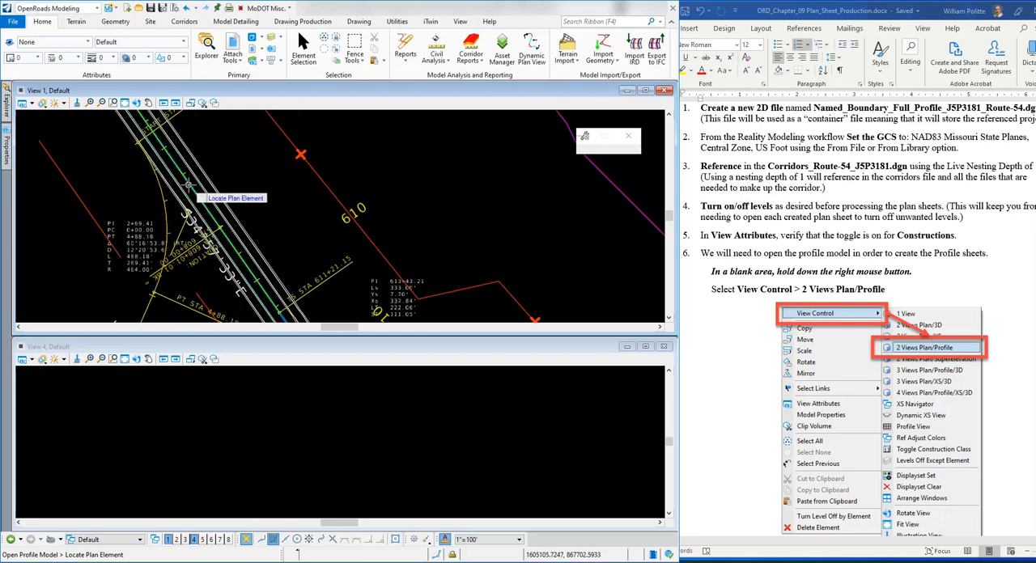
pyautogui.click(188, 185)
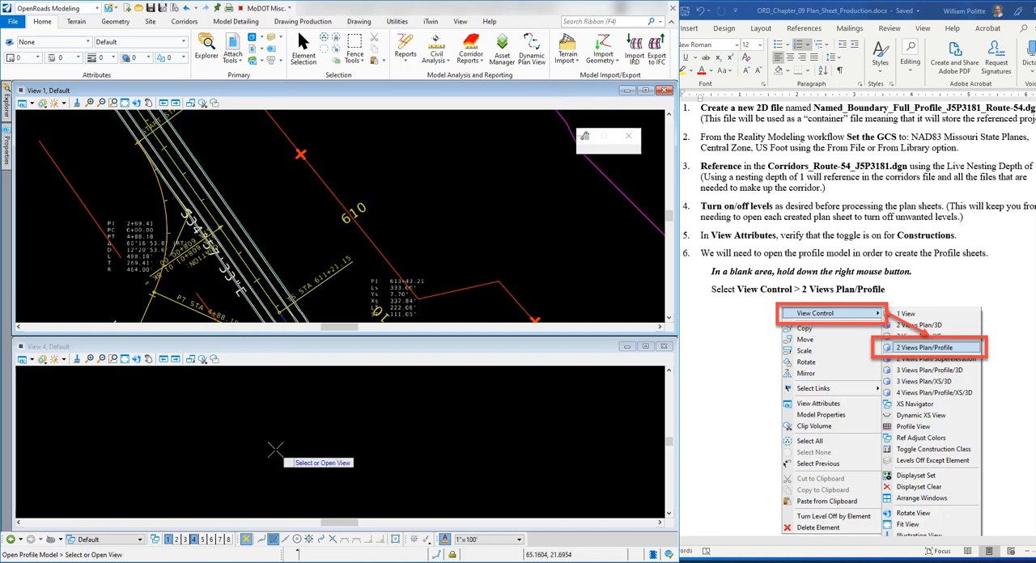
pyautogui.click(323, 434)
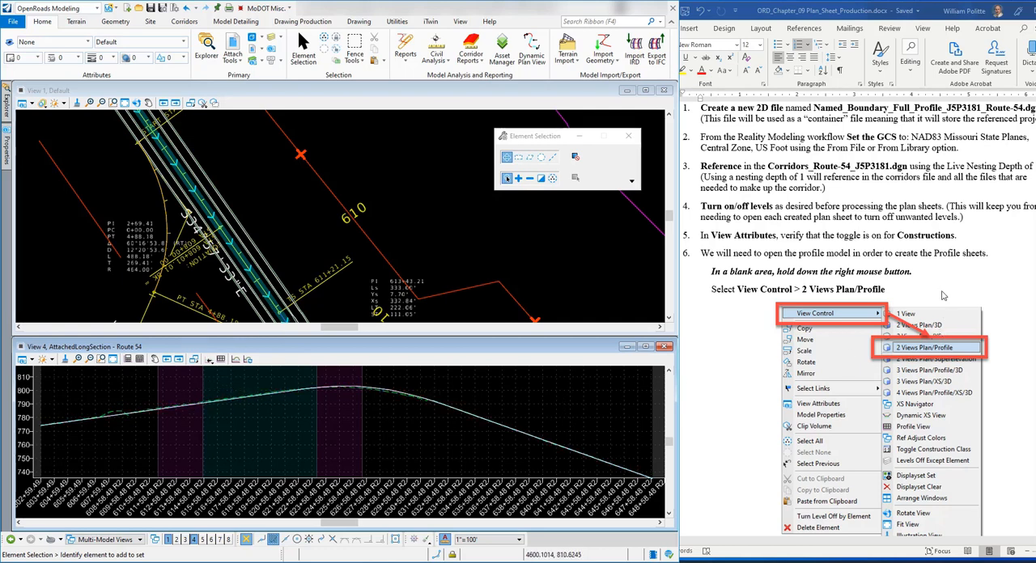
# Step: Read exercise steps 7 to 10 in the Word document, up to the Place Named Boundary dialog settings
pyautogui.scroll(-5, 943, 297)
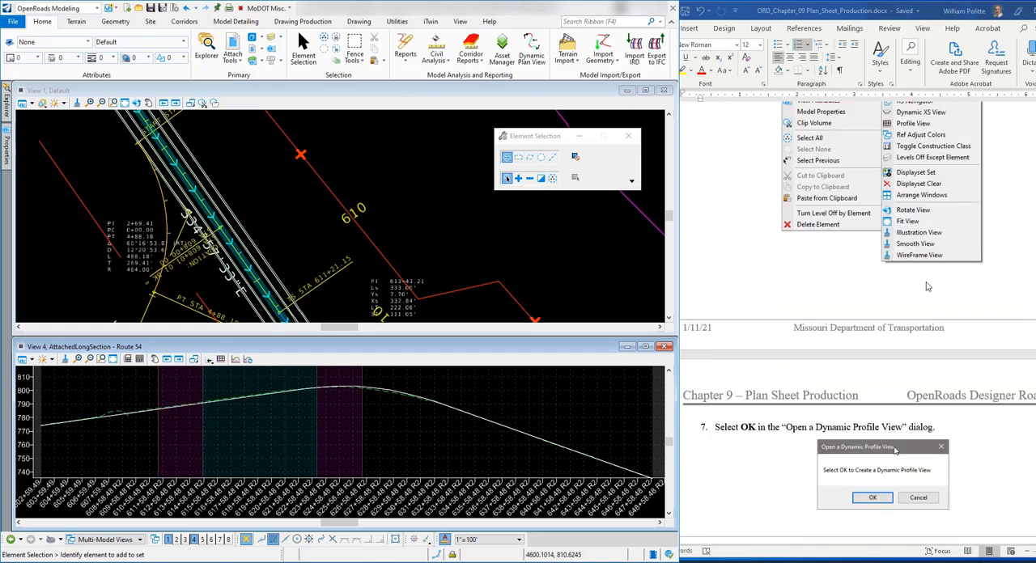
pyautogui.scroll(-4, 928, 287)
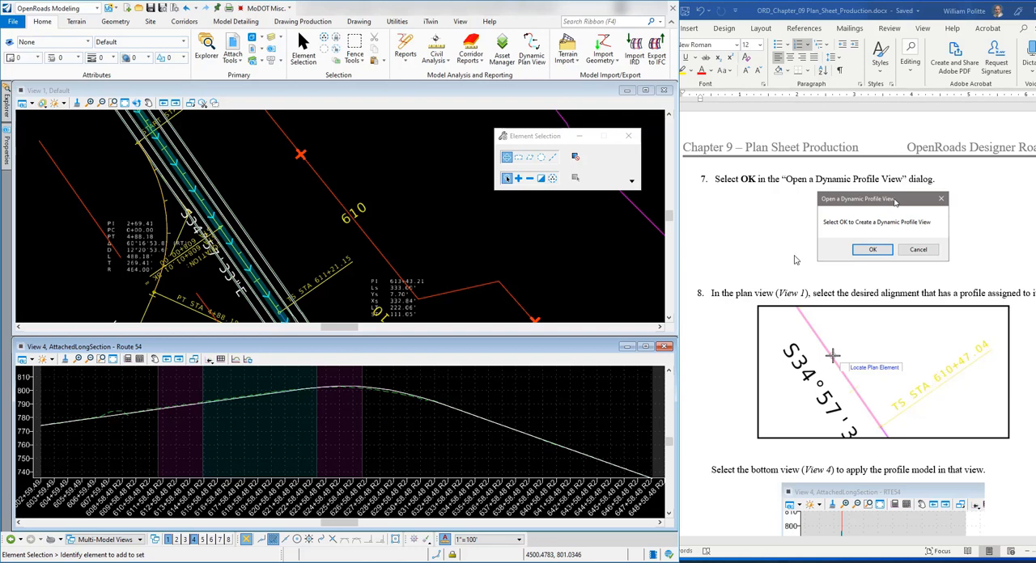
pyautogui.scroll(2, 765, 212)
pyautogui.scroll(-2, 749, 222)
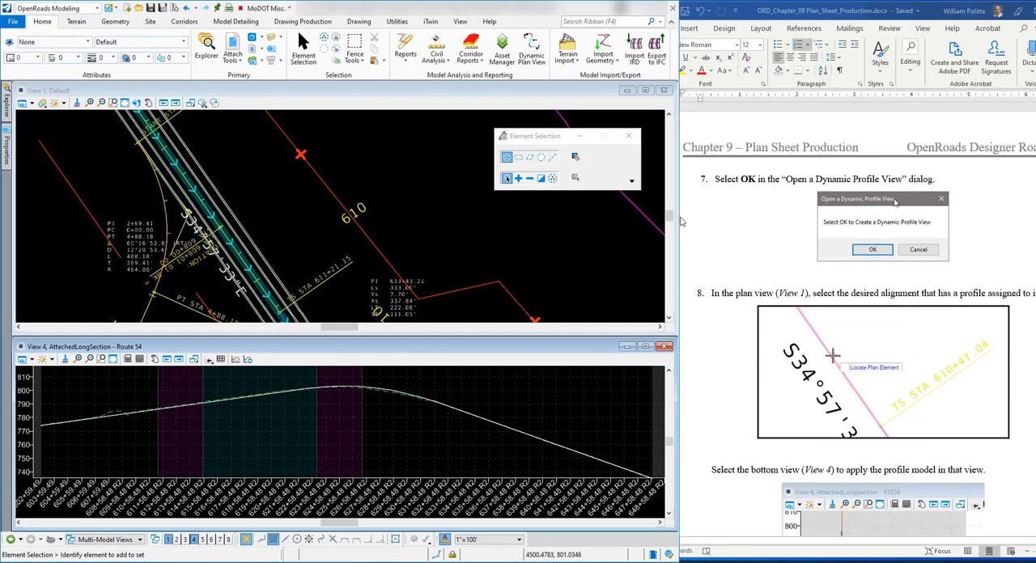
pyautogui.scroll(2, 738, 231)
pyautogui.scroll(-2, 794, 231)
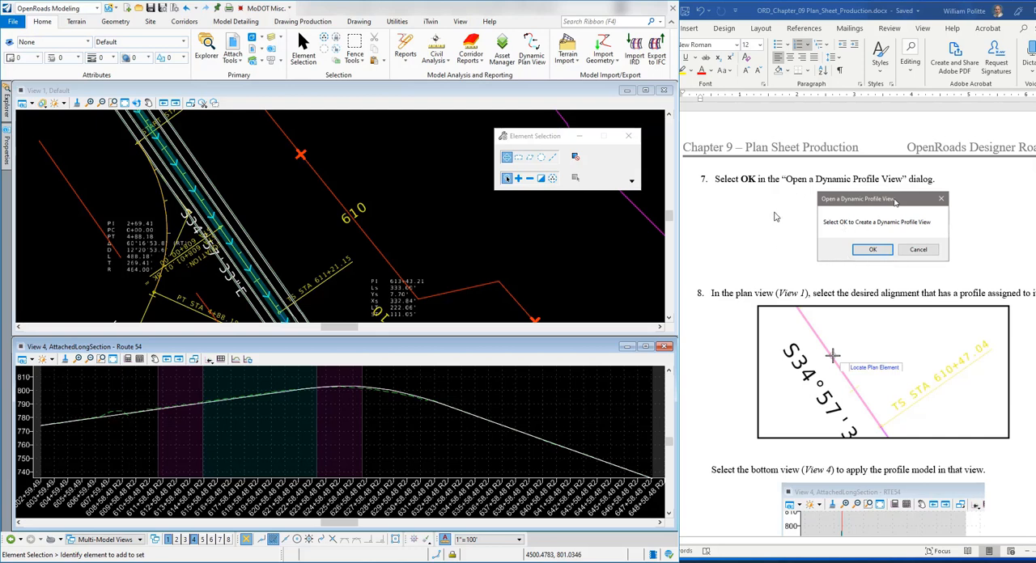
pyautogui.scroll(-1, 765, 230)
pyautogui.scroll(-1, 725, 279)
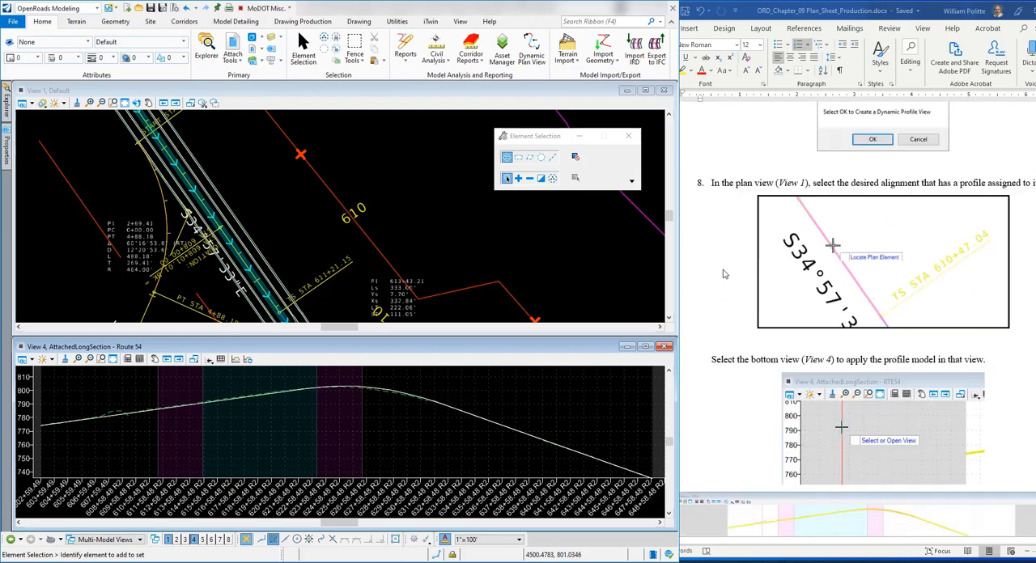
pyautogui.scroll(-1, 725, 275)
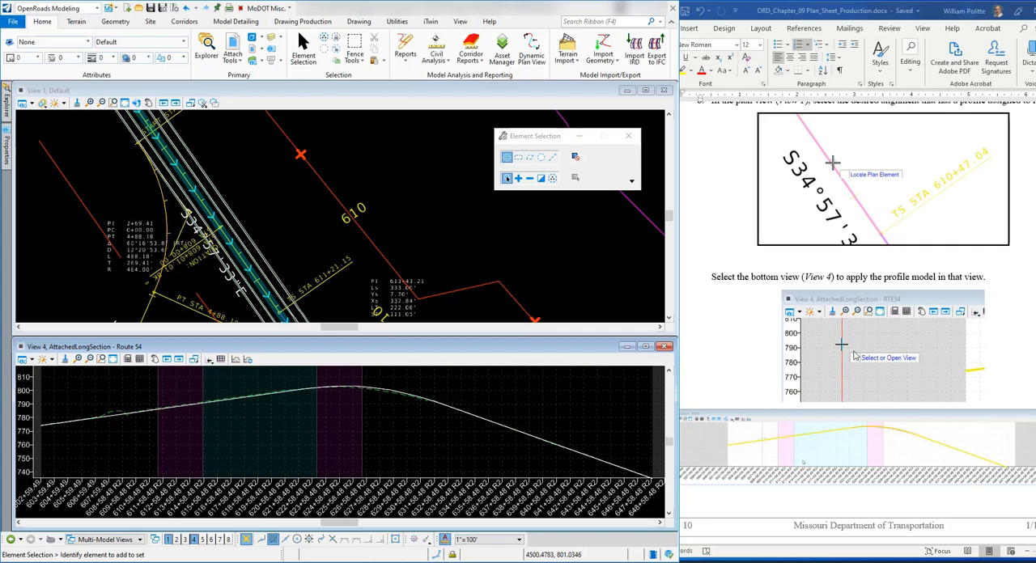
pyautogui.scroll(-2, 854, 355)
pyautogui.scroll(-5, 867, 319)
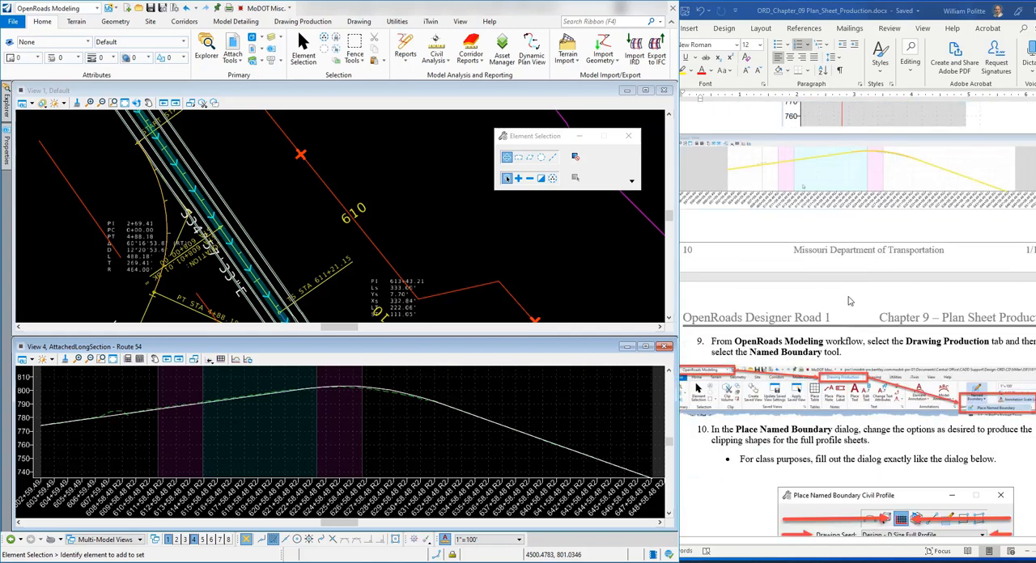
pyautogui.scroll(-1, 851, 300)
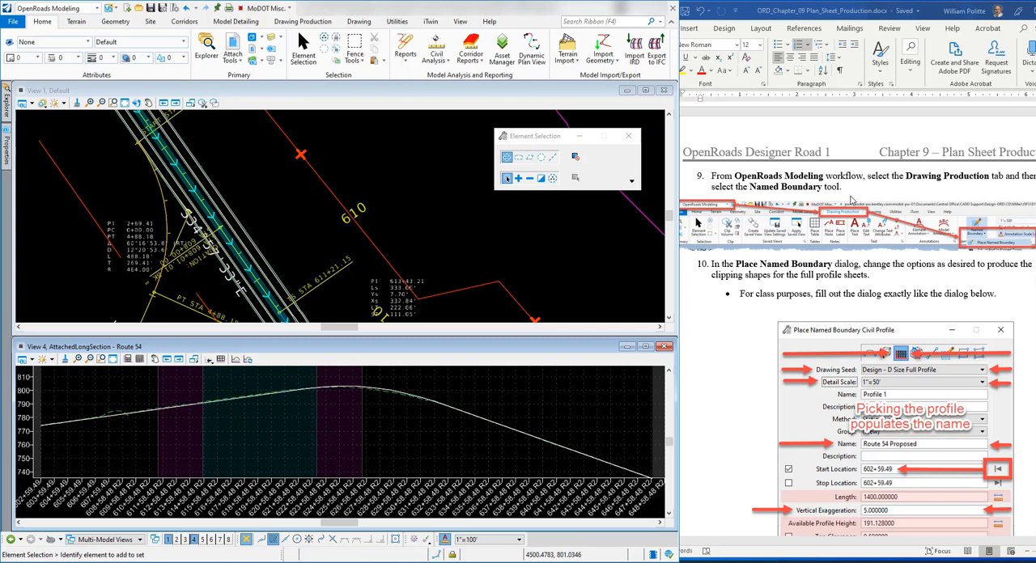
pyautogui.scroll(-3, 854, 202)
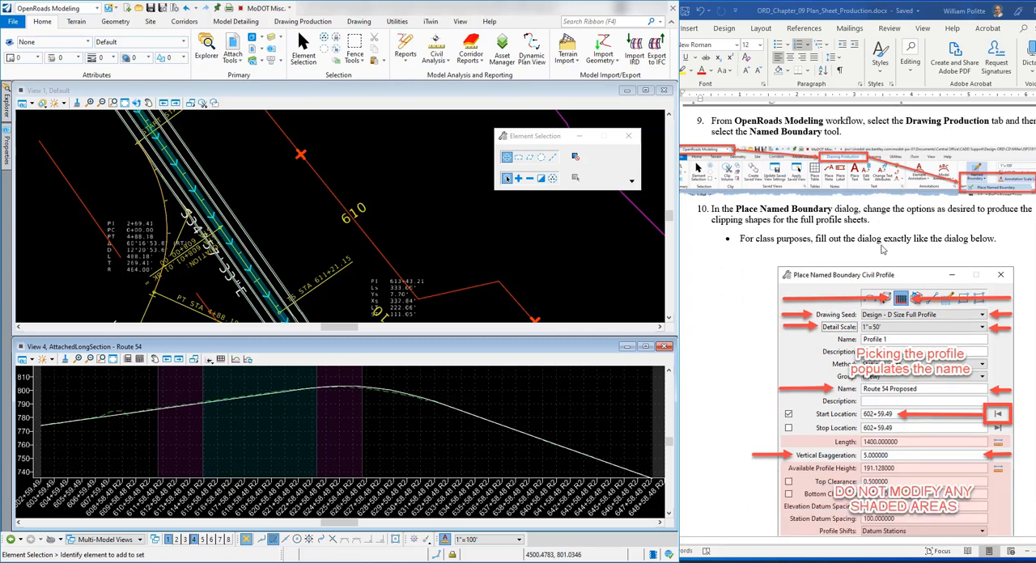
# Step: Switch to the OpenRoads Drawing Production workflow and start Place Named Boundary in Civil Profile mode
pyautogui.click(98, 9)
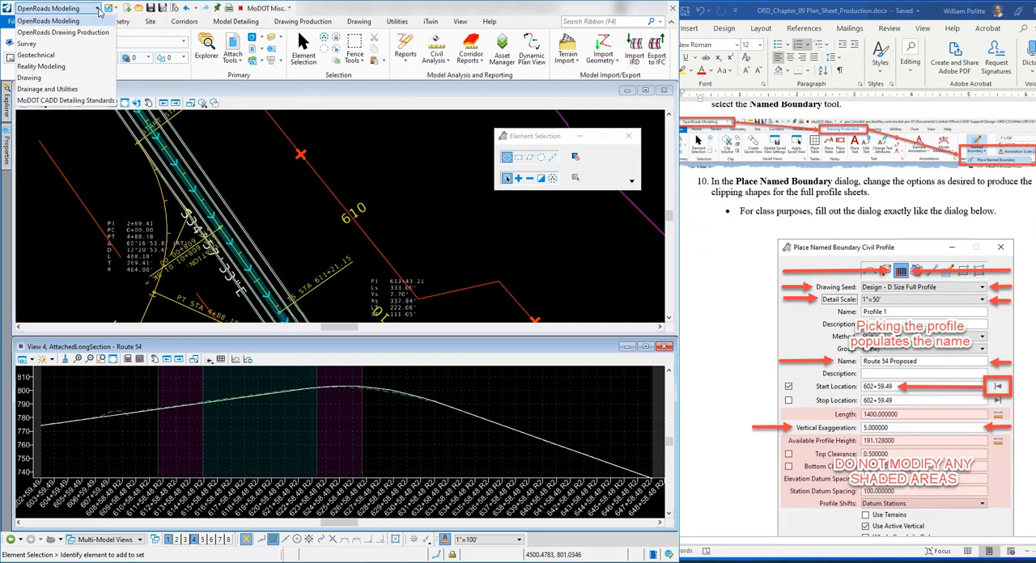
pyautogui.click(62, 33)
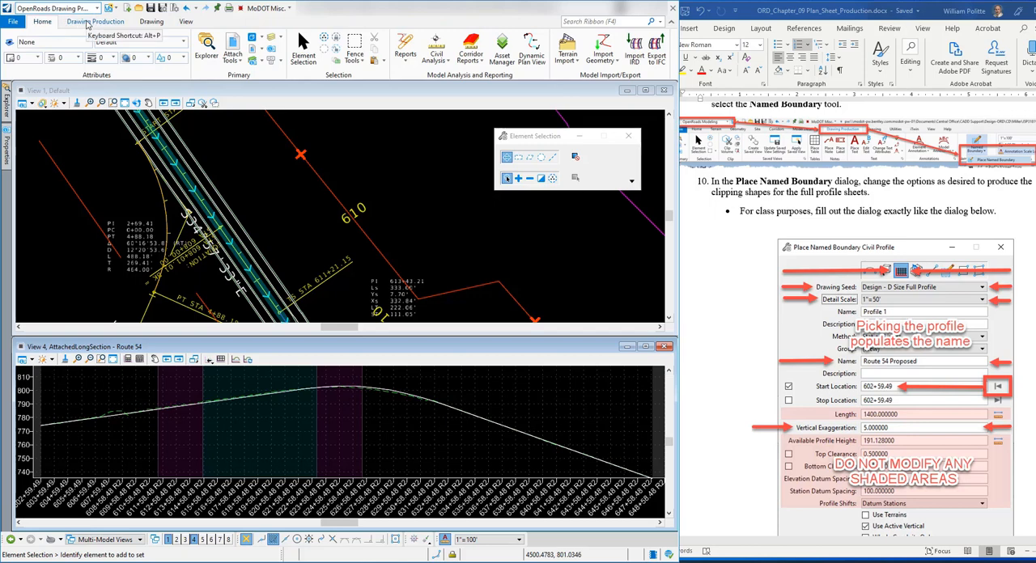
pyautogui.click(92, 22)
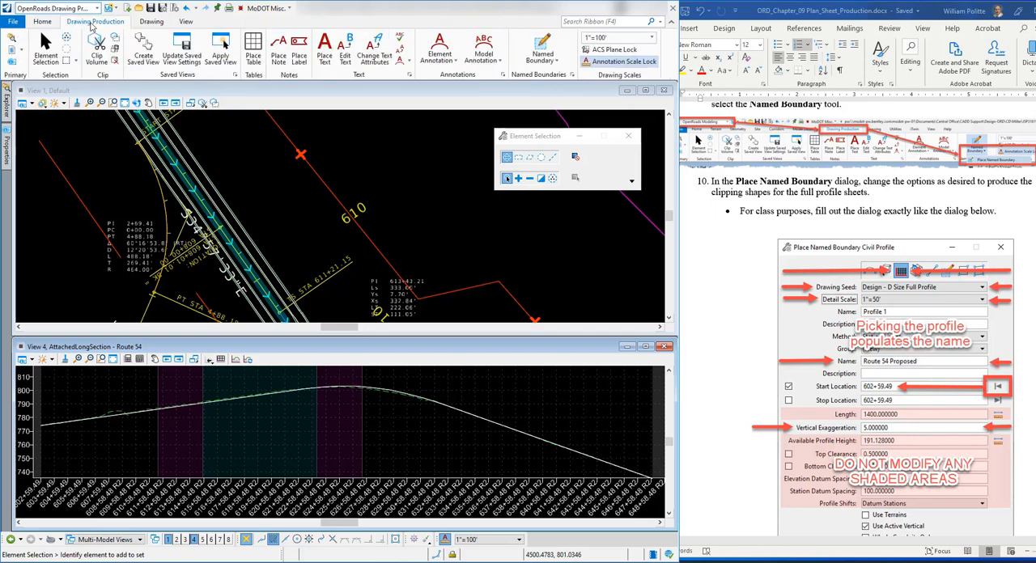
pyautogui.click(542, 44)
pyautogui.moveTo(486, 140); pyautogui.dragTo(449, 136)
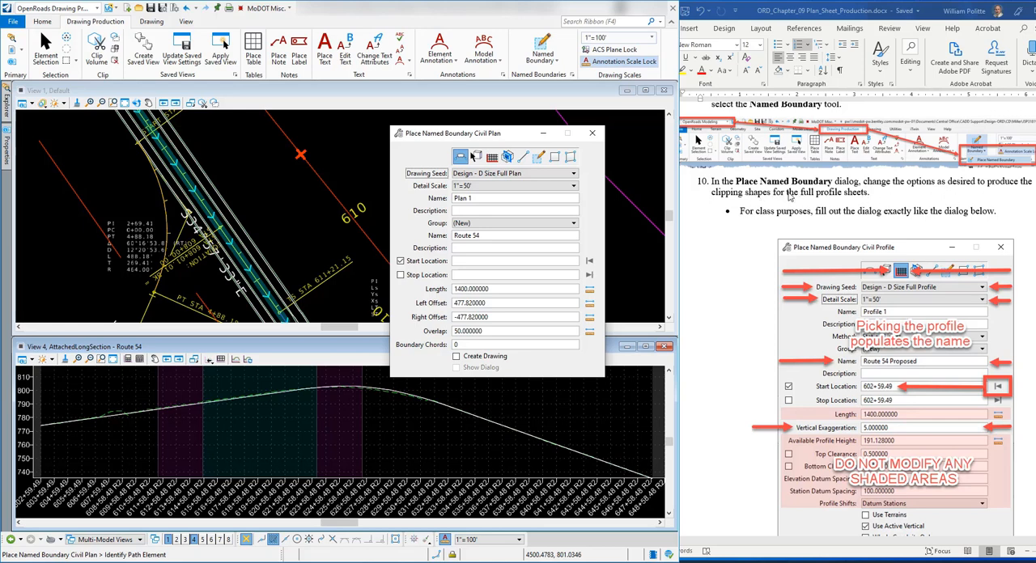
pyautogui.scroll(-1, 758, 207)
pyautogui.scroll(-2, 758, 207)
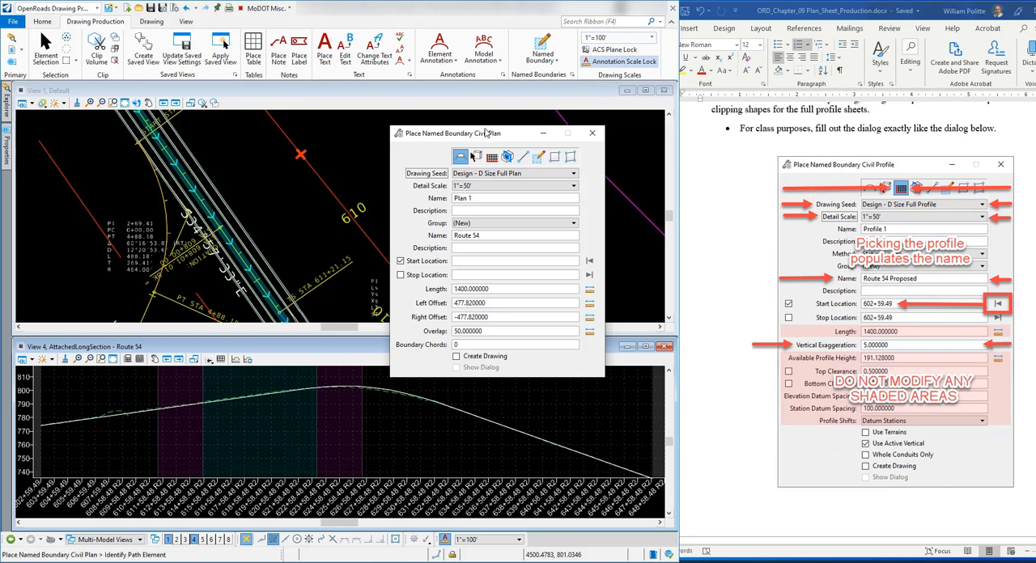
pyautogui.moveTo(477, 136); pyautogui.dragTo(515, 126)
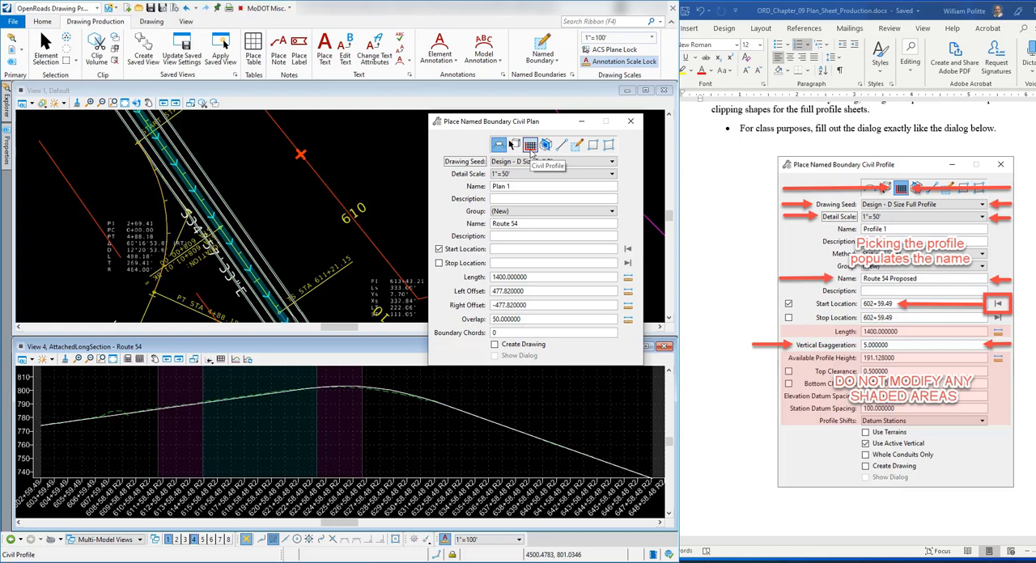
pyautogui.click(531, 148)
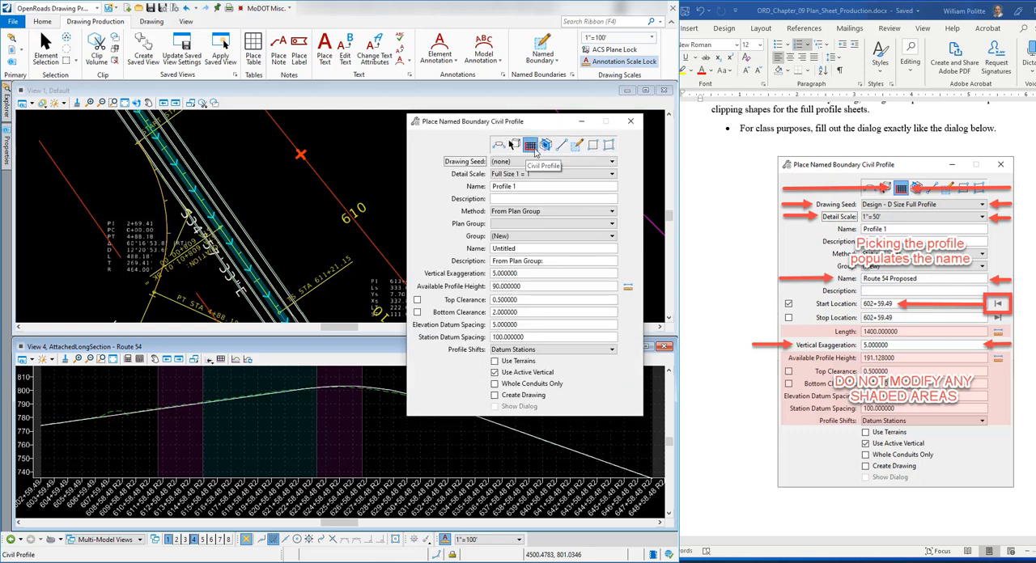
# Step: Set the named boundary's drawing seed to Design - D Size Full Profile and its detail scale to 1"=50'
pyautogui.click(548, 162)
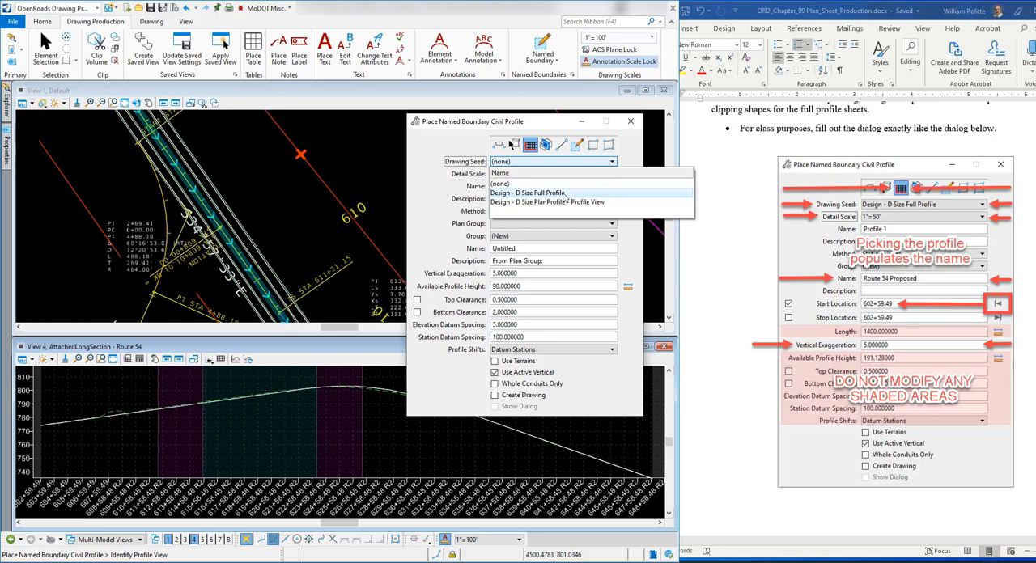
pyautogui.click(564, 194)
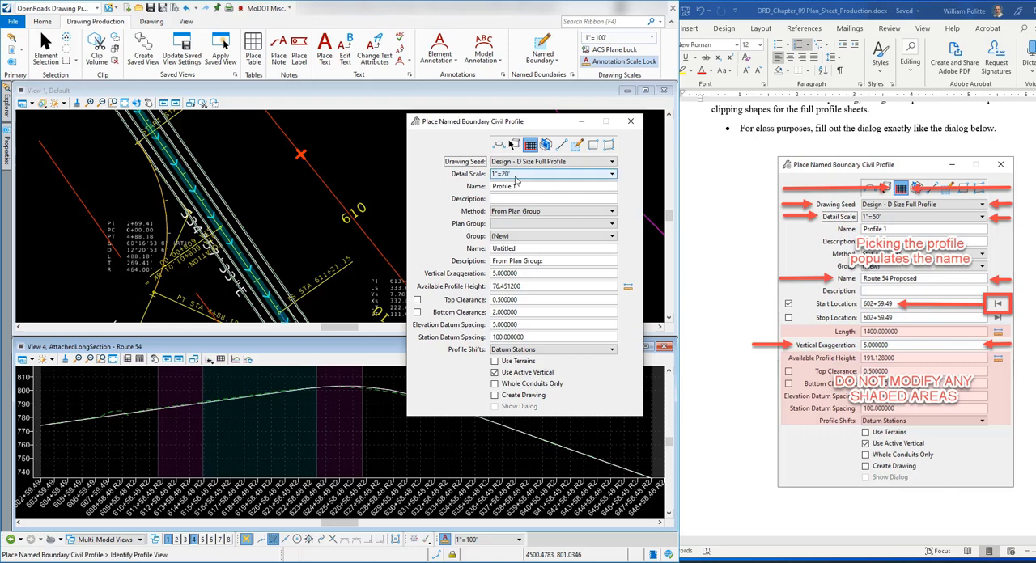
pyautogui.click(515, 174)
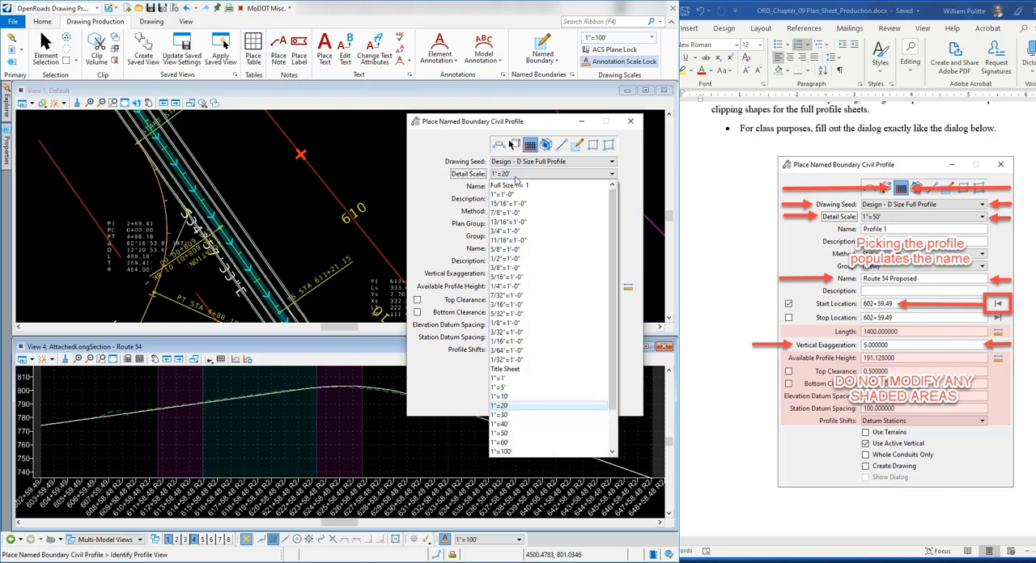
pyautogui.click(510, 437)
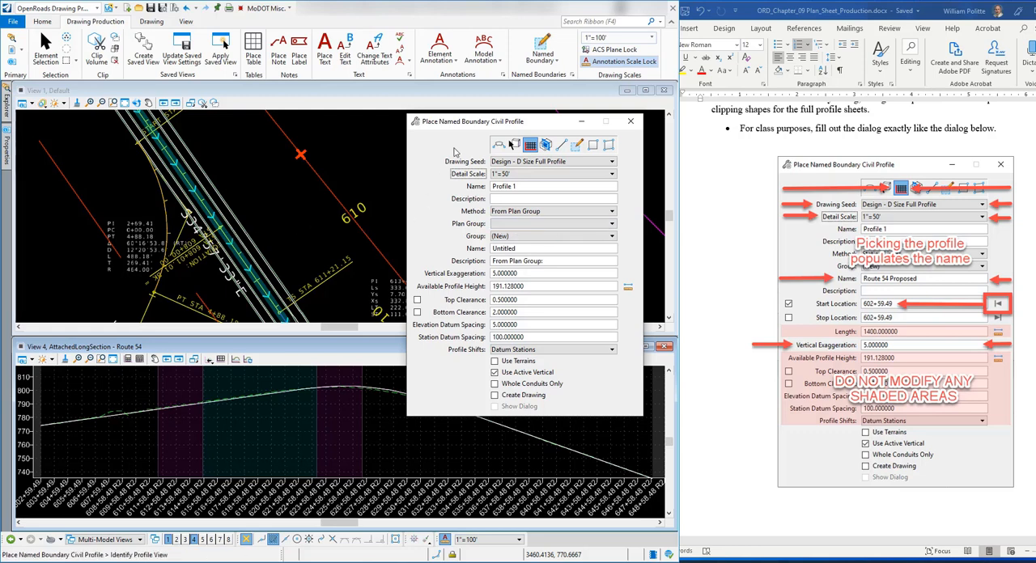
# Step: Pick the Route 54 Proposed profile in View 4 as the profile for the named boundary
pyautogui.click(284, 91)
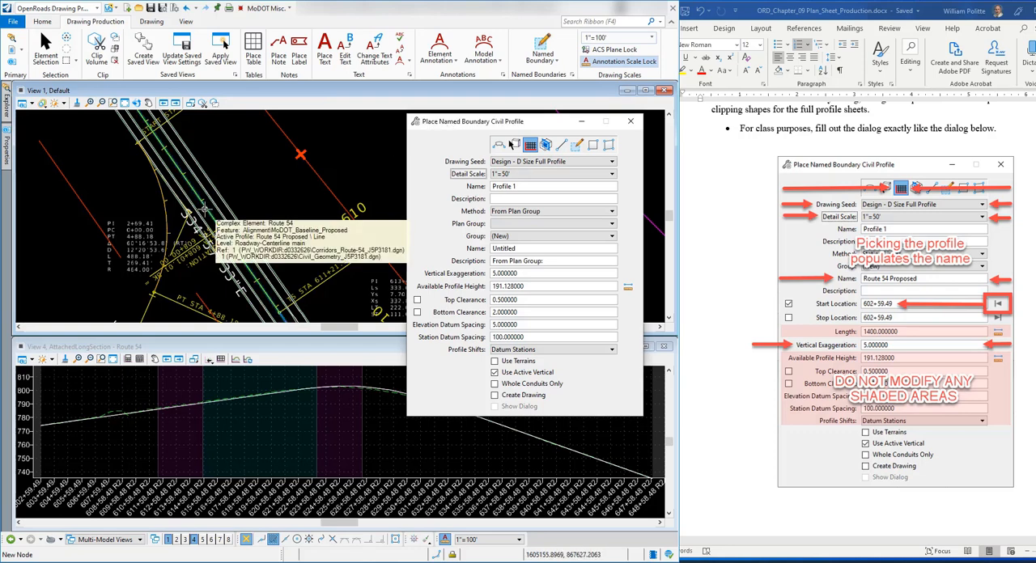
pyautogui.click(205, 210)
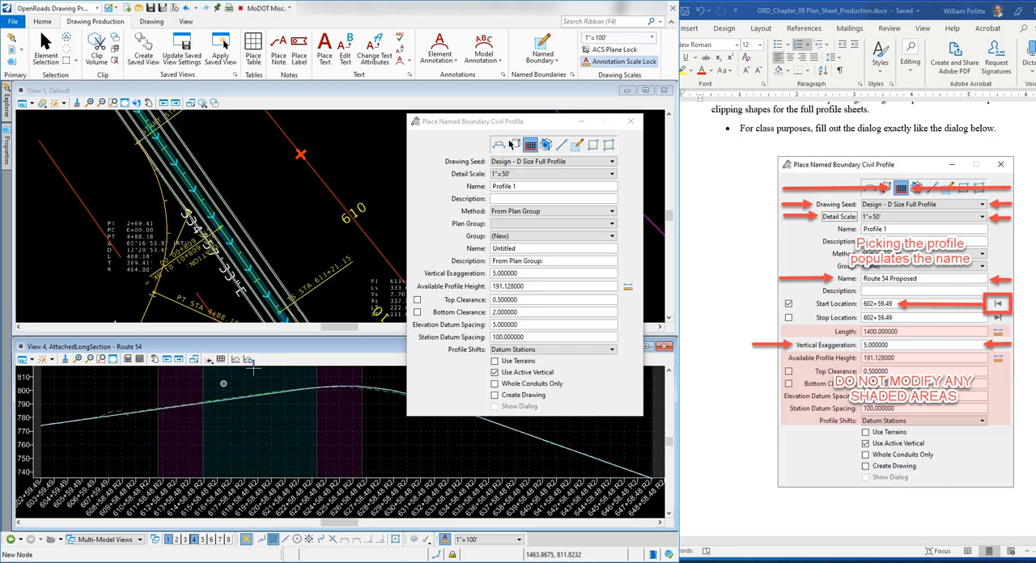
pyautogui.click(485, 125)
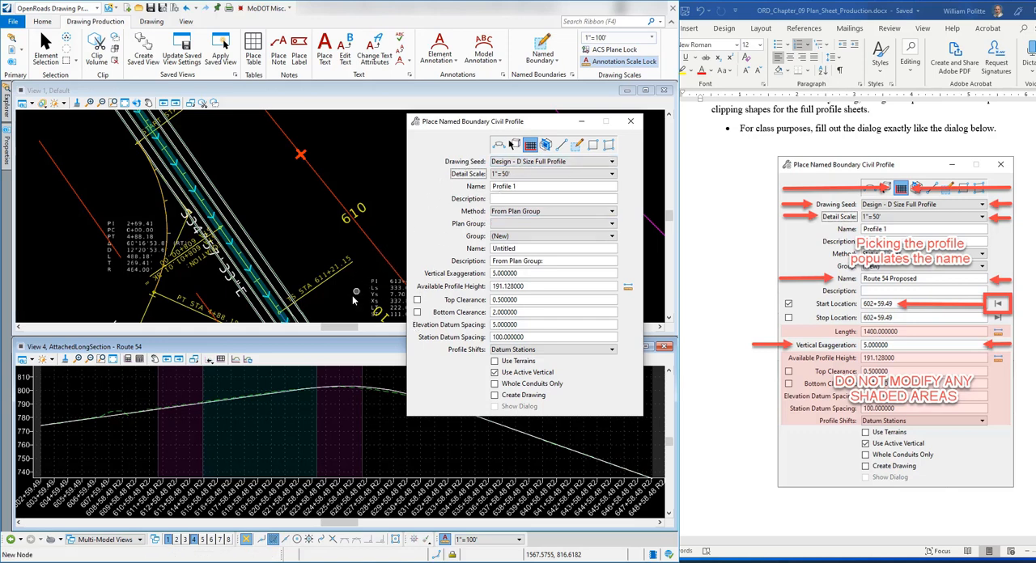
pyautogui.click(114, 416)
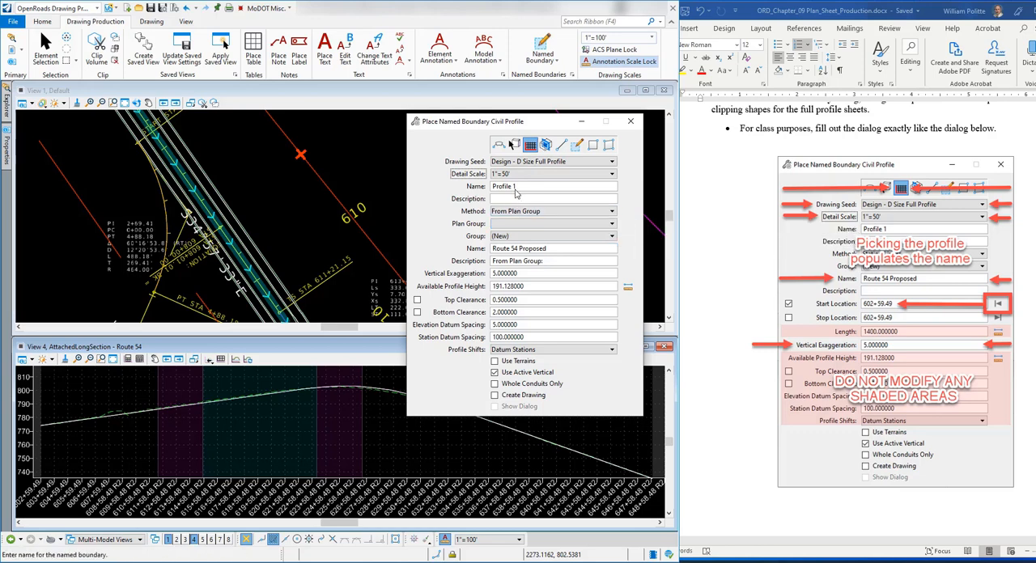
# Step: Set the boundary method to Station Limits and compare the vertical exaggeration and remaining options with the exercise instructions
pyautogui.click(512, 212)
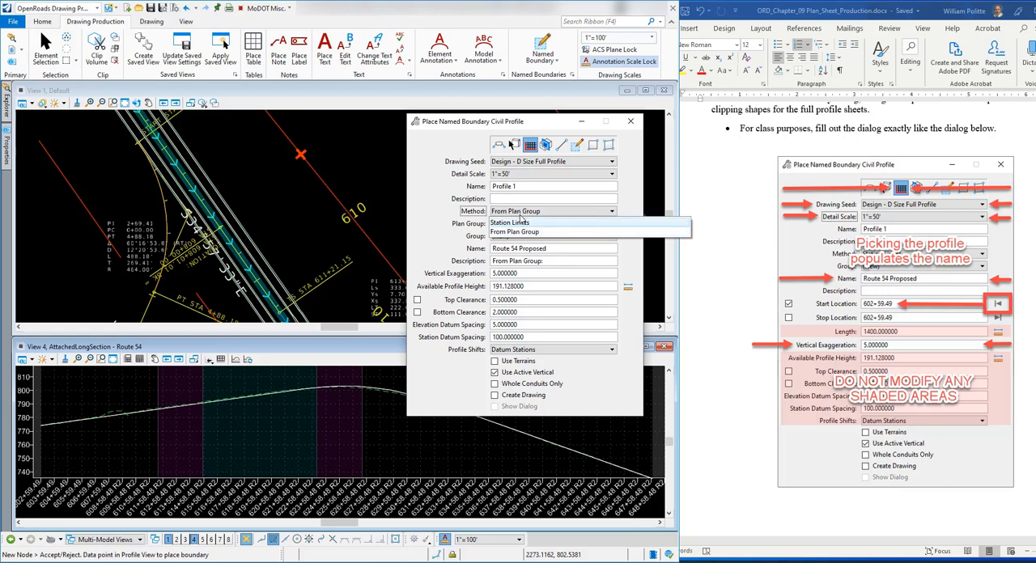
pyautogui.click(519, 224)
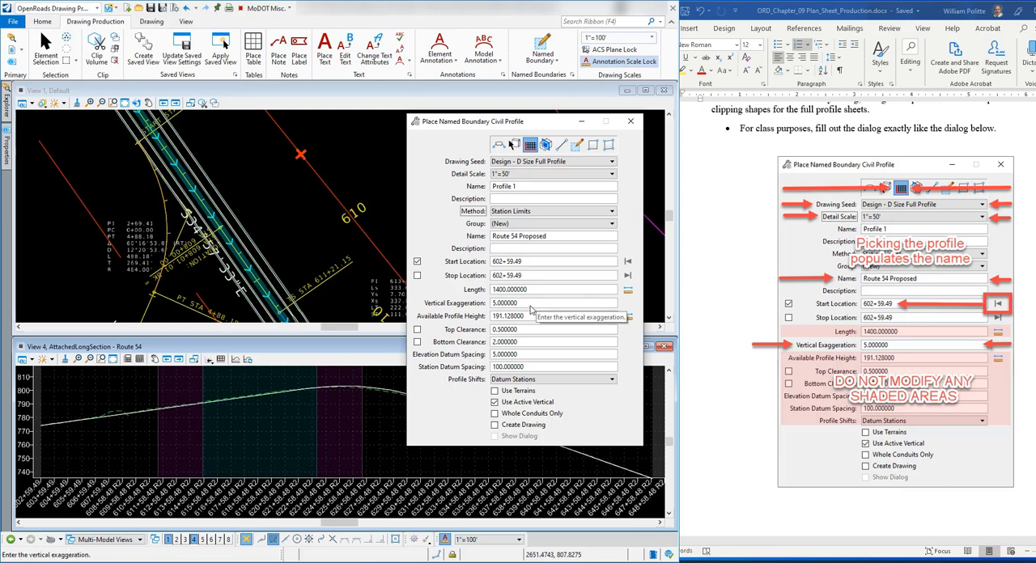
pyautogui.click(531, 306)
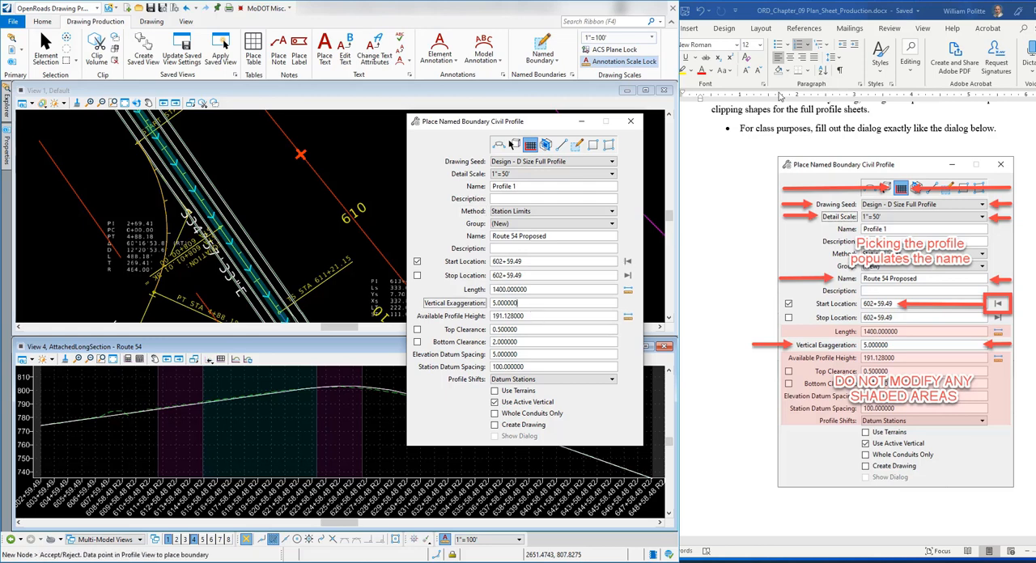
pyautogui.scroll(-5, 809, 275)
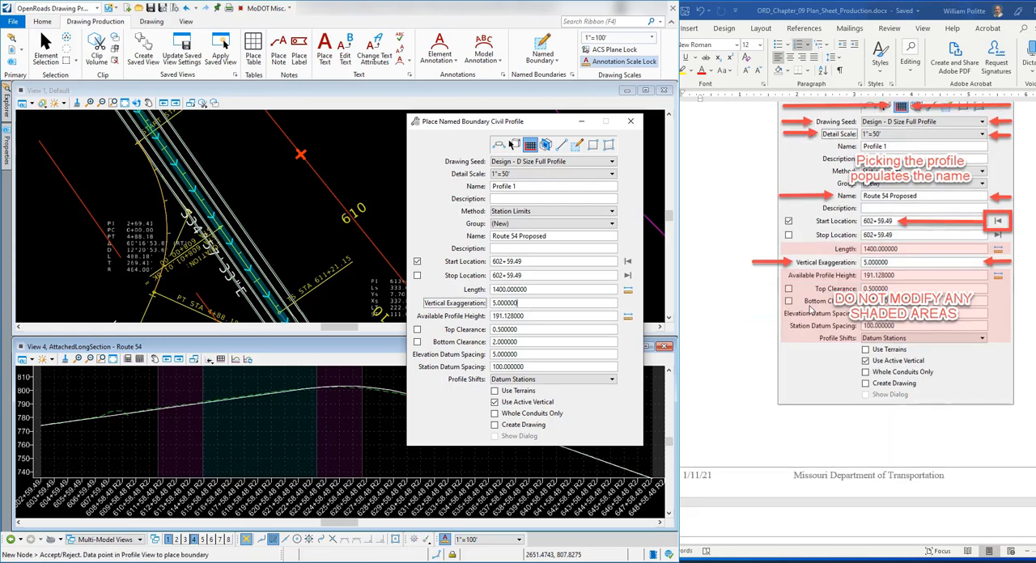
pyautogui.scroll(-7, 829, 266)
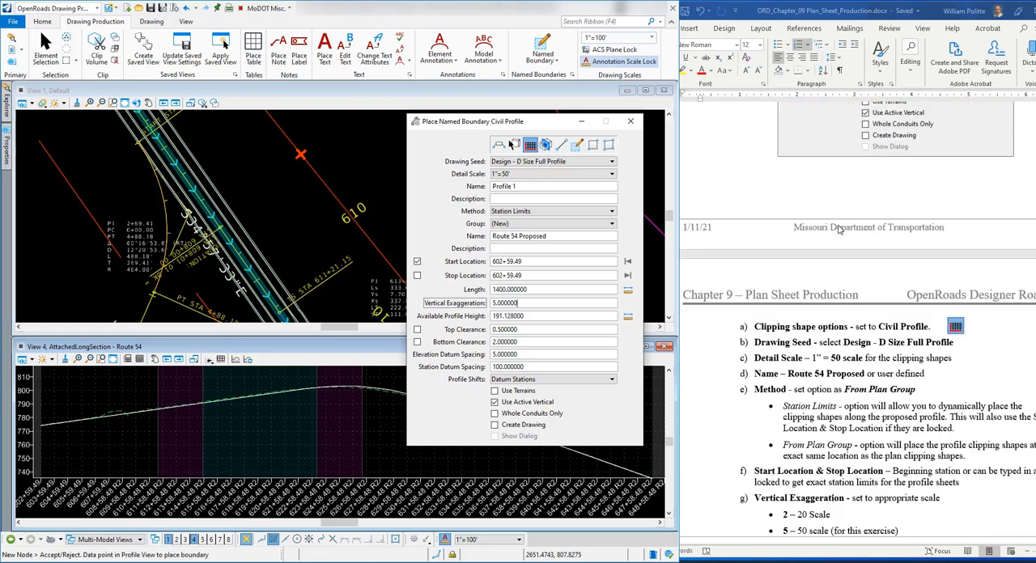
pyautogui.scroll(-1, 823, 271)
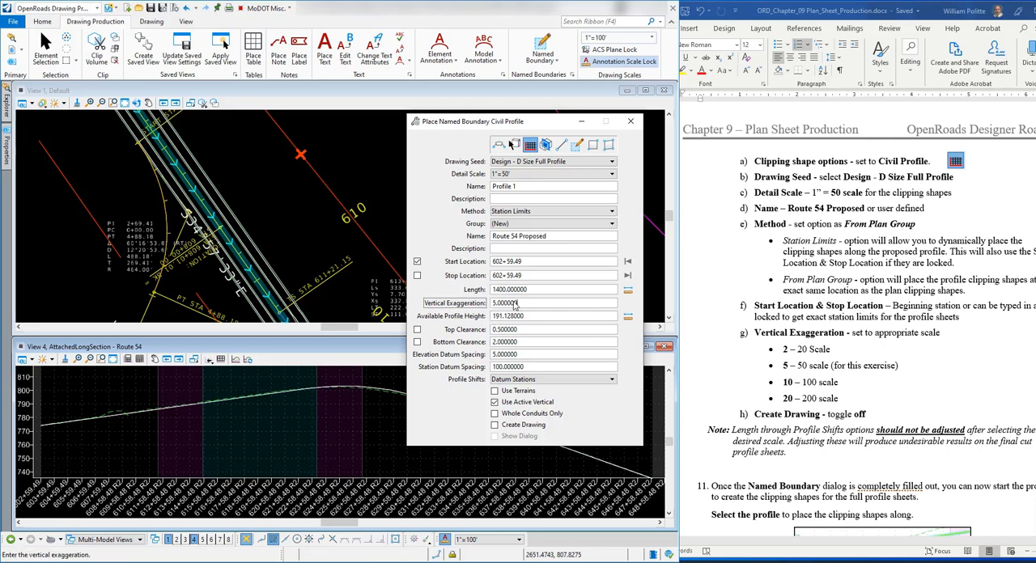
pyautogui.scroll(9, 793, 299)
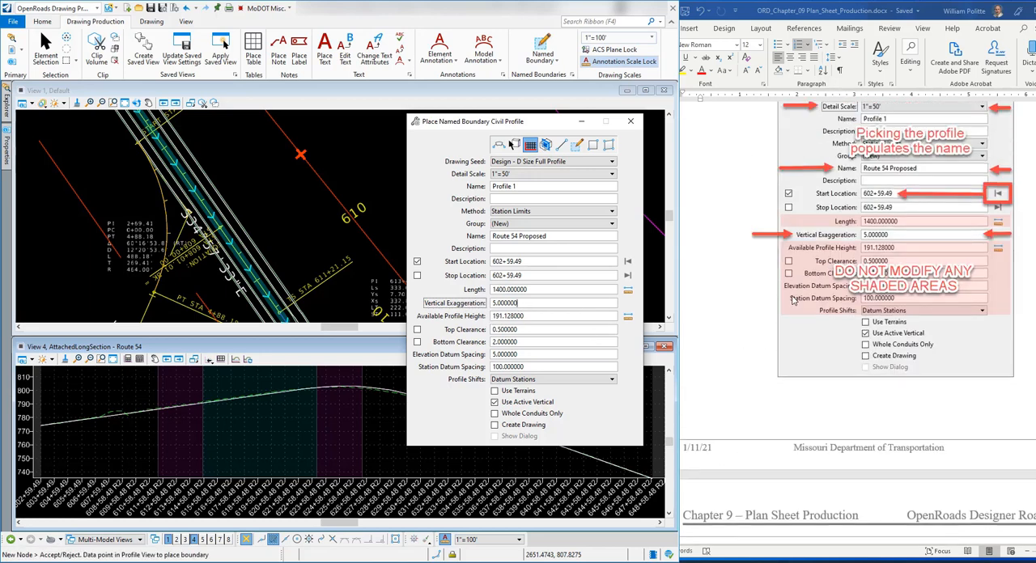
pyautogui.scroll(3, 793, 300)
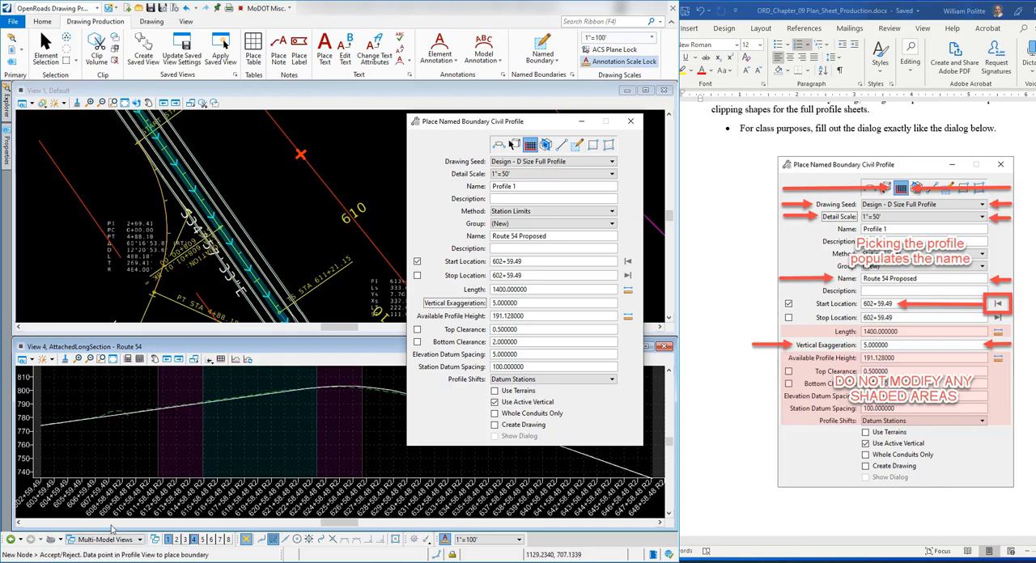
# Step: Place and accept the profile named boundaries along the Route 54 profile from station 602+59.49 to about 644+06, following exercise steps 10 to 12
pyautogui.scroll(-15, 831, 344)
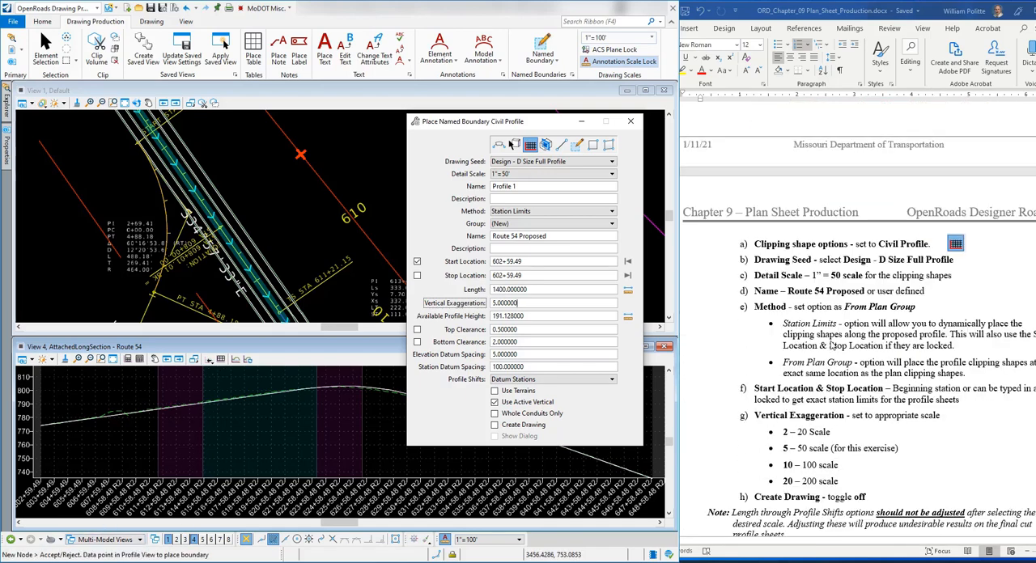
pyautogui.scroll(-3, 831, 344)
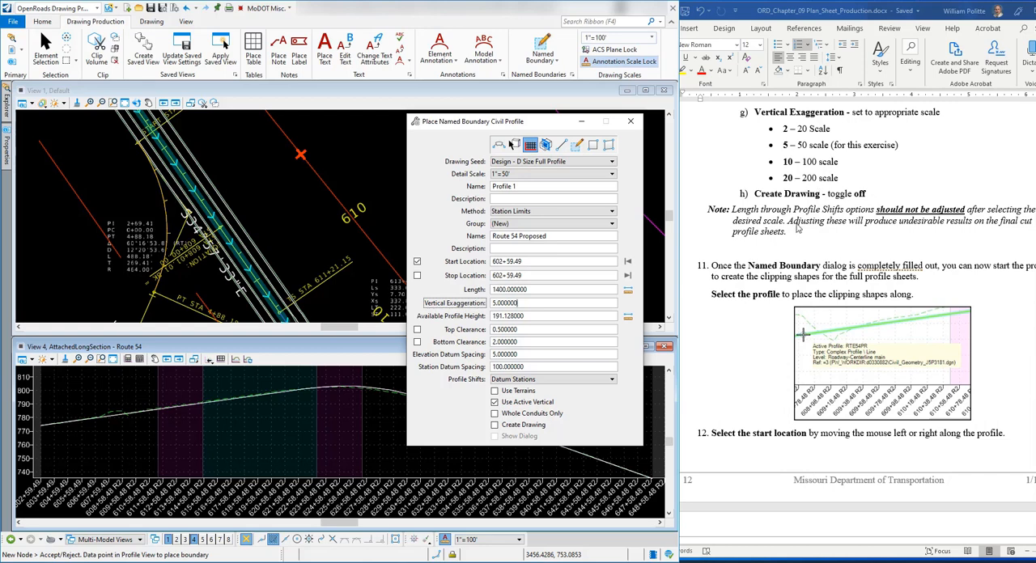
pyautogui.scroll(-2, 795, 233)
pyautogui.scroll(3, 794, 233)
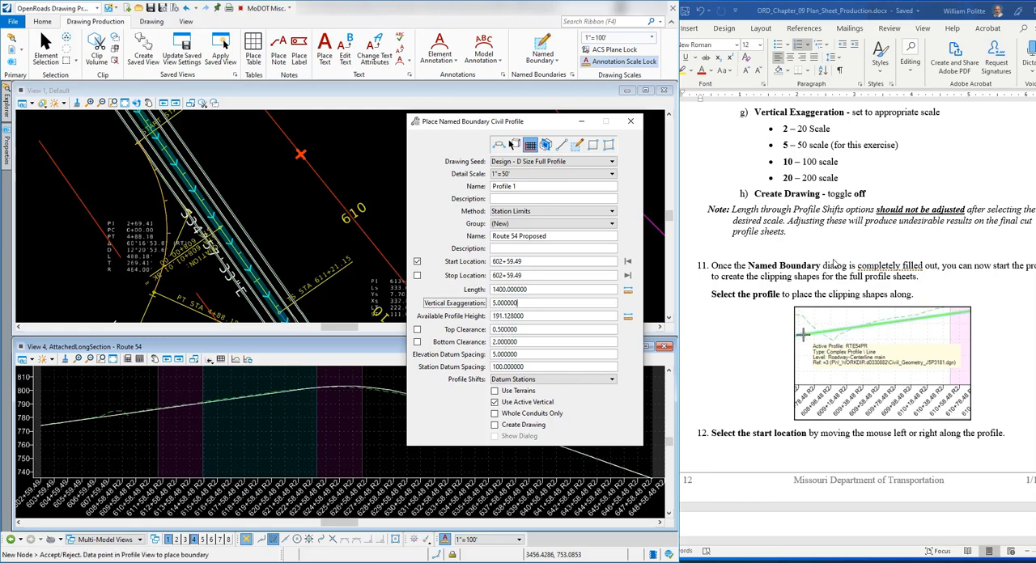
pyautogui.scroll(-2, 834, 264)
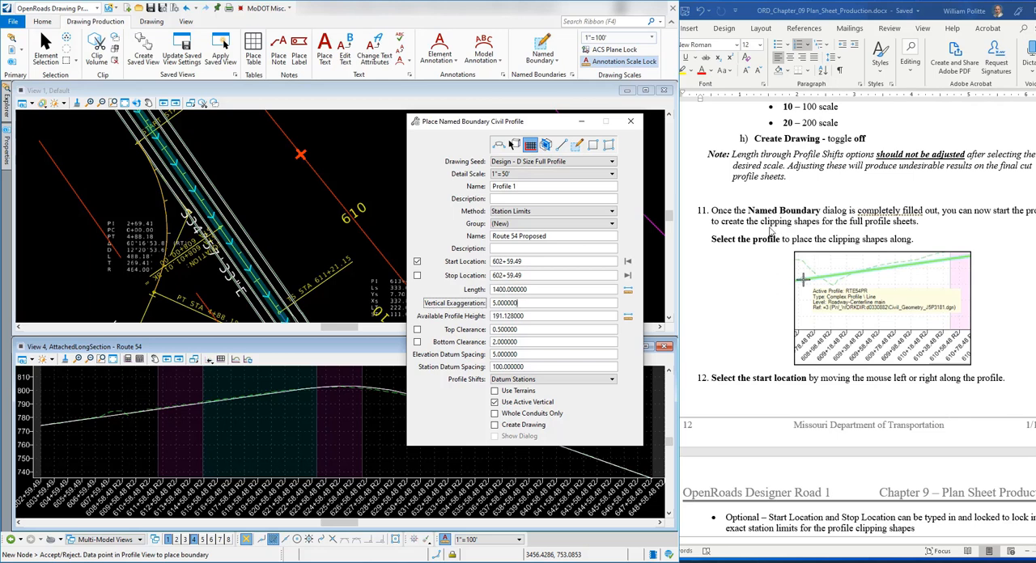
pyautogui.scroll(-1, 773, 293)
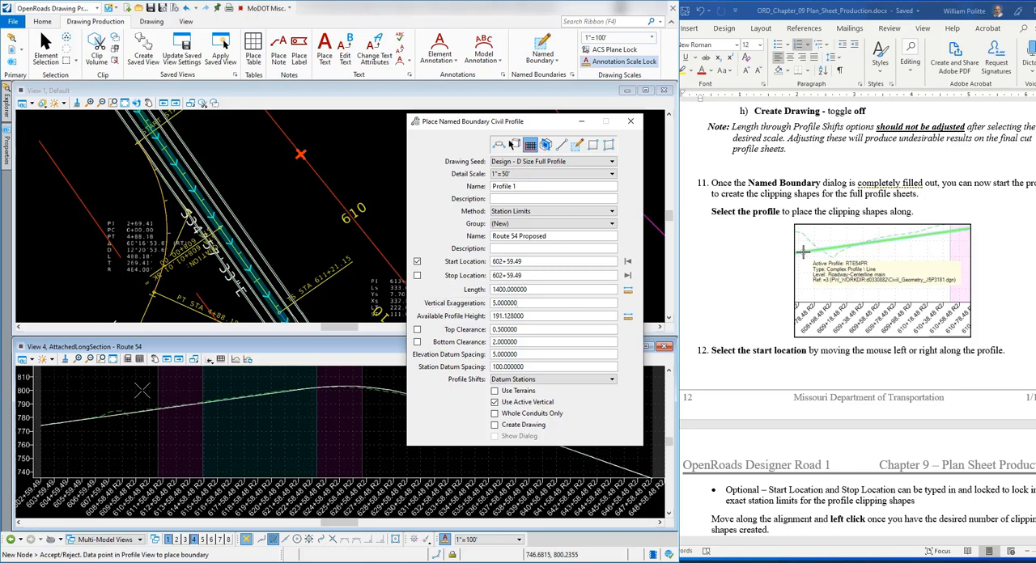
pyautogui.click(184, 414)
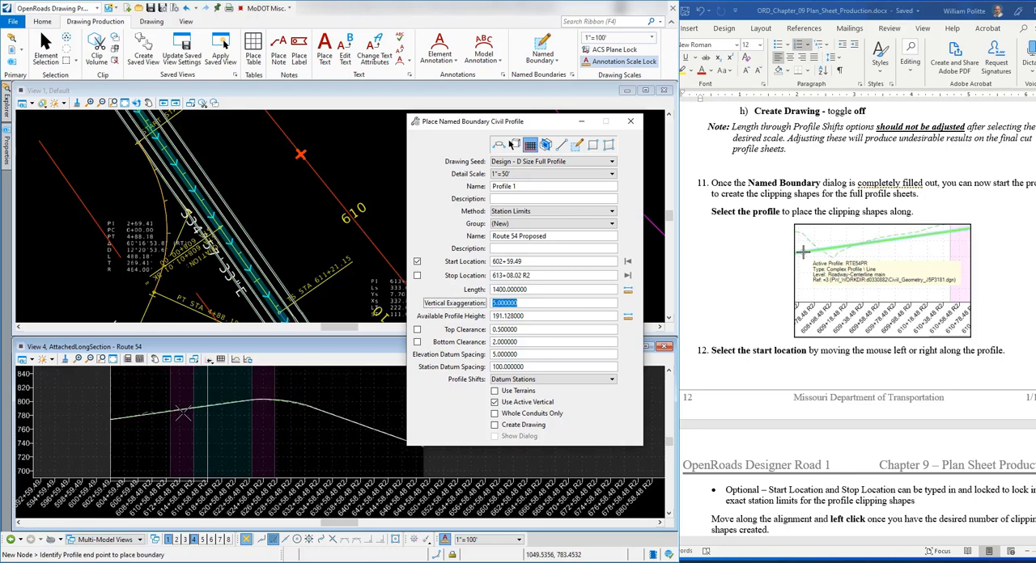
pyautogui.scroll(-2, 184, 414)
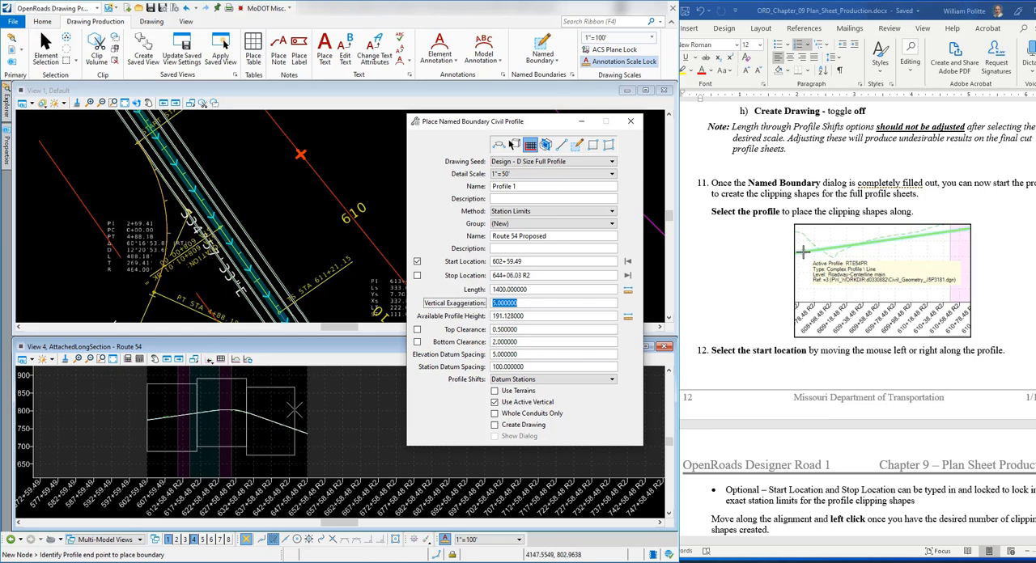
pyautogui.click(294, 412)
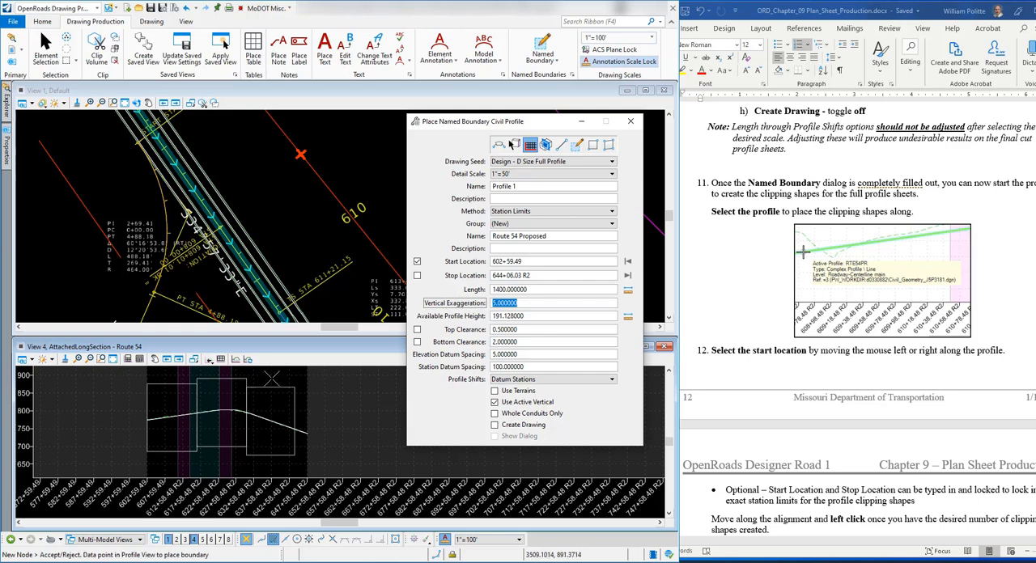
pyautogui.click(272, 377)
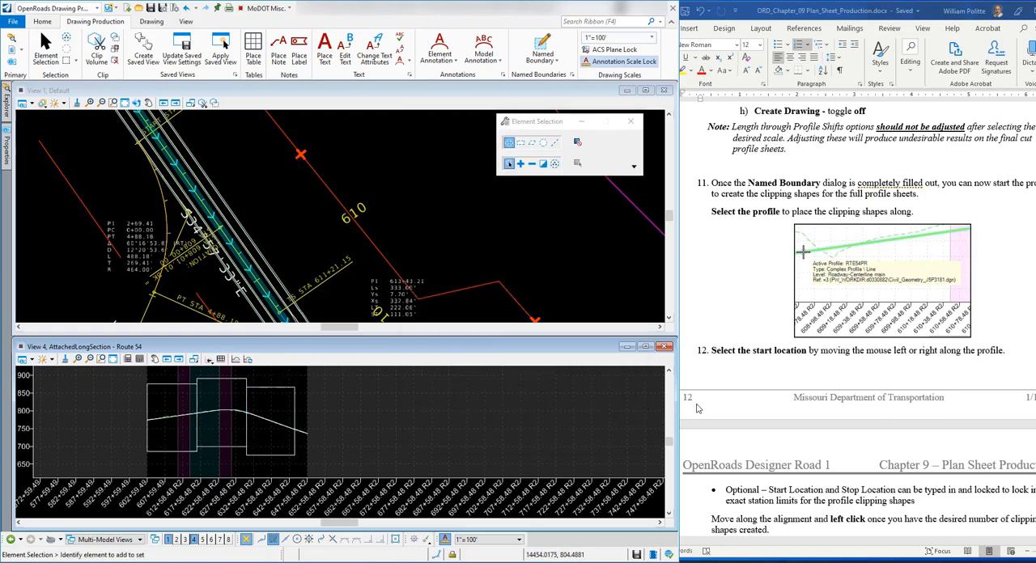
# Step: Read the exercise steps on accepting and moving the clipping shapes, and locate the Adjust Profile Named Boundary tool
pyautogui.scroll(-4, 774, 356)
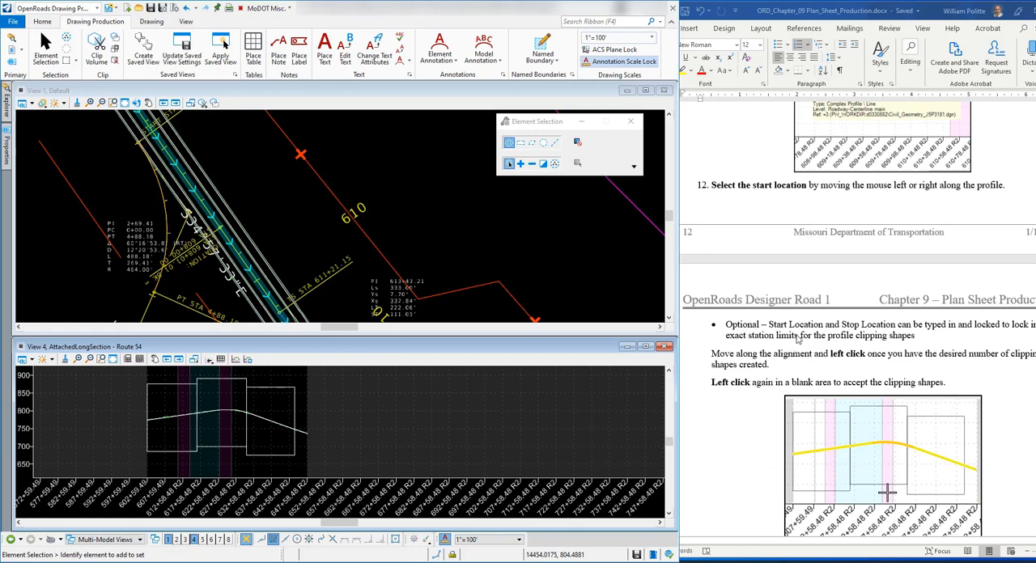
pyautogui.scroll(-1, 799, 338)
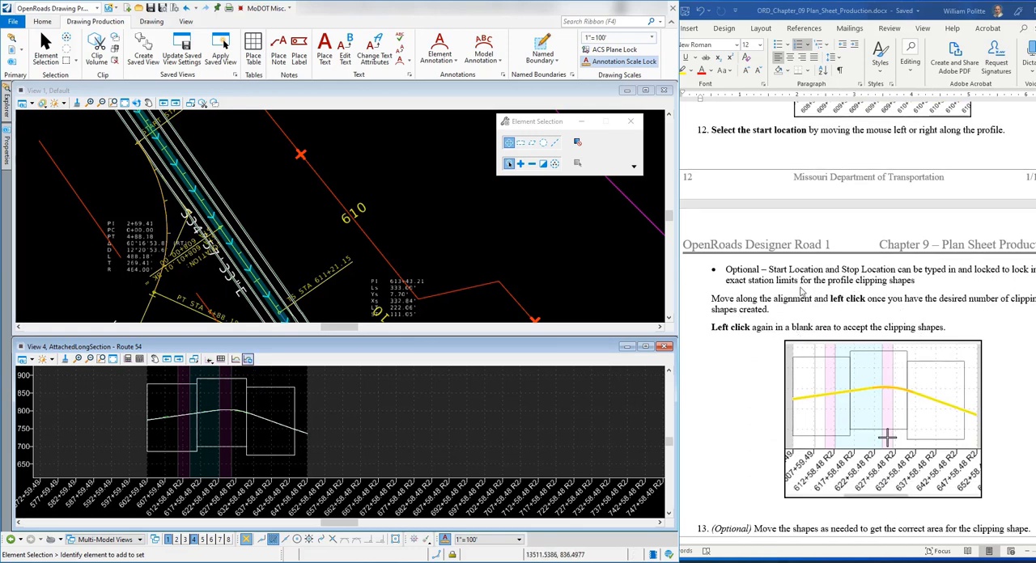
pyautogui.scroll(-1, 775, 356)
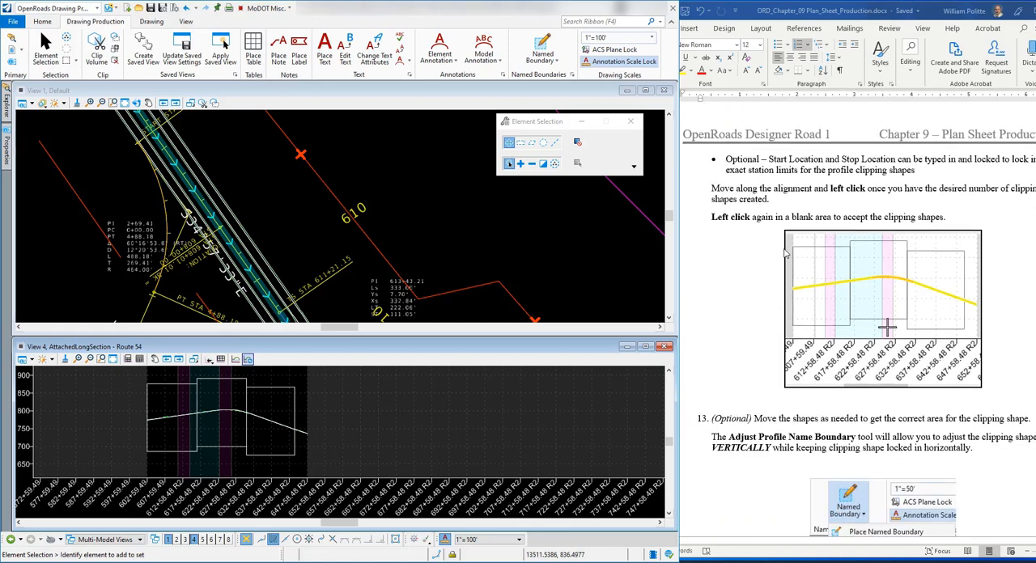
pyautogui.scroll(-1, 764, 381)
pyautogui.scroll(-1, 766, 389)
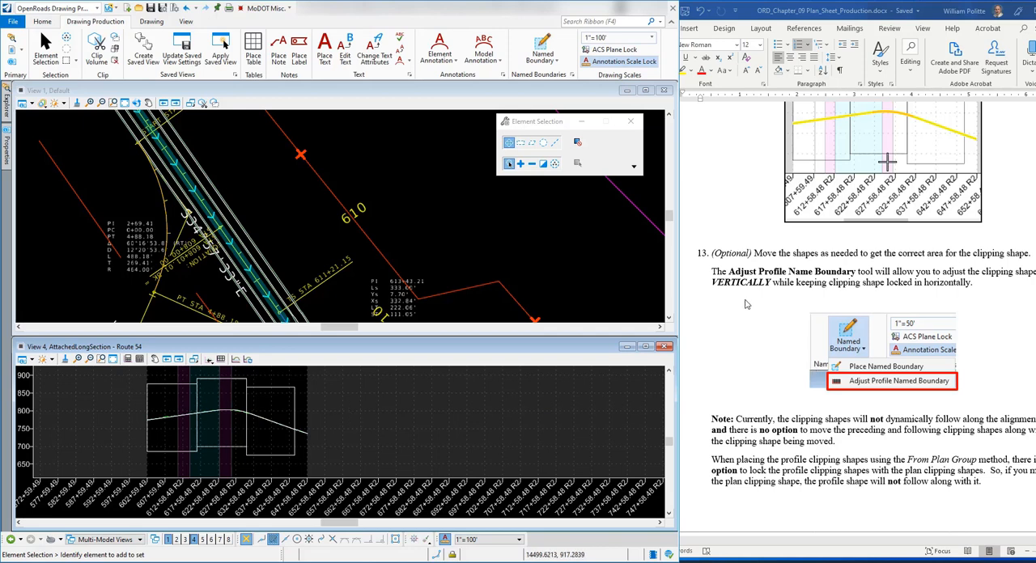
pyautogui.scroll(-1, 775, 296)
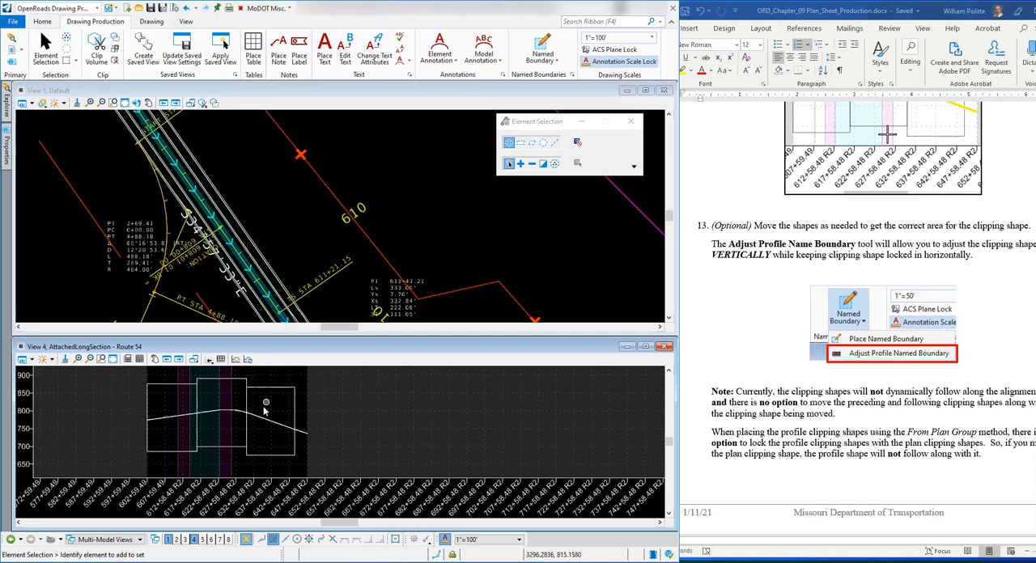
pyautogui.click(557, 65)
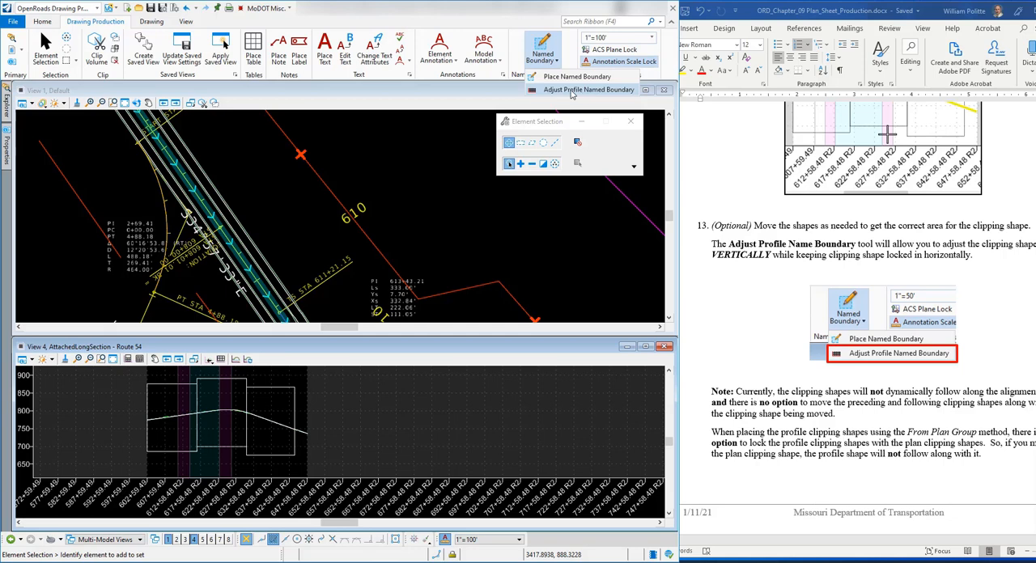
pyautogui.click(572, 91)
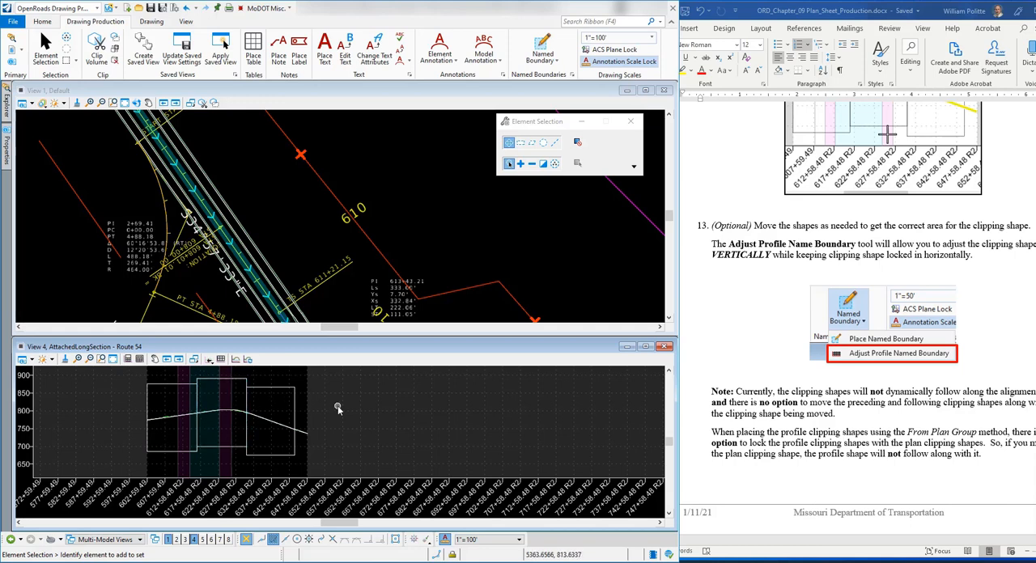
# Step: Bring the exercise document fully into view and read the notes on moving clipping shapes and the step introducing Manage Named Boundary
pyautogui.click(833, 18)
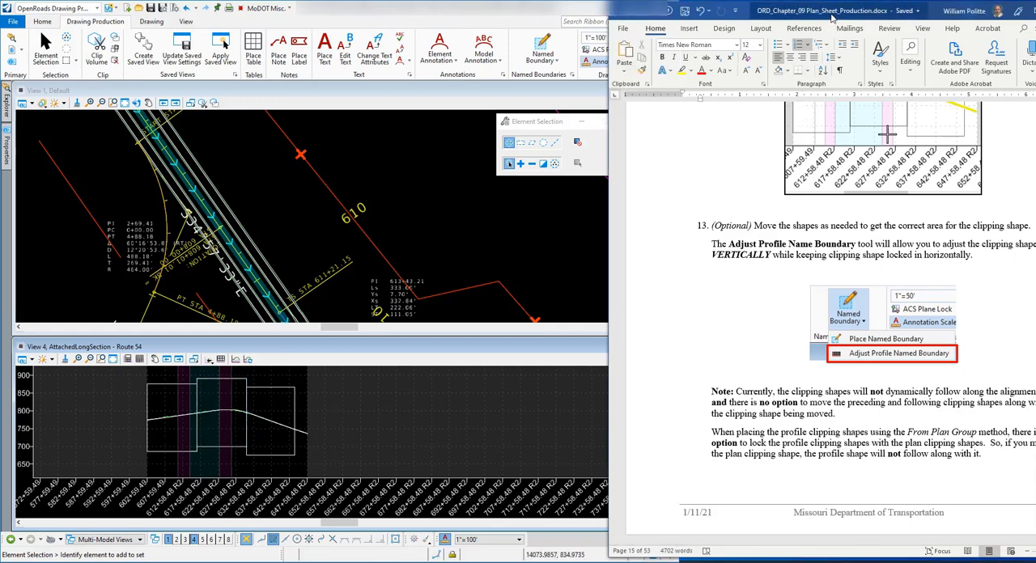
pyautogui.moveTo(832, 18); pyautogui.dragTo(798, 18)
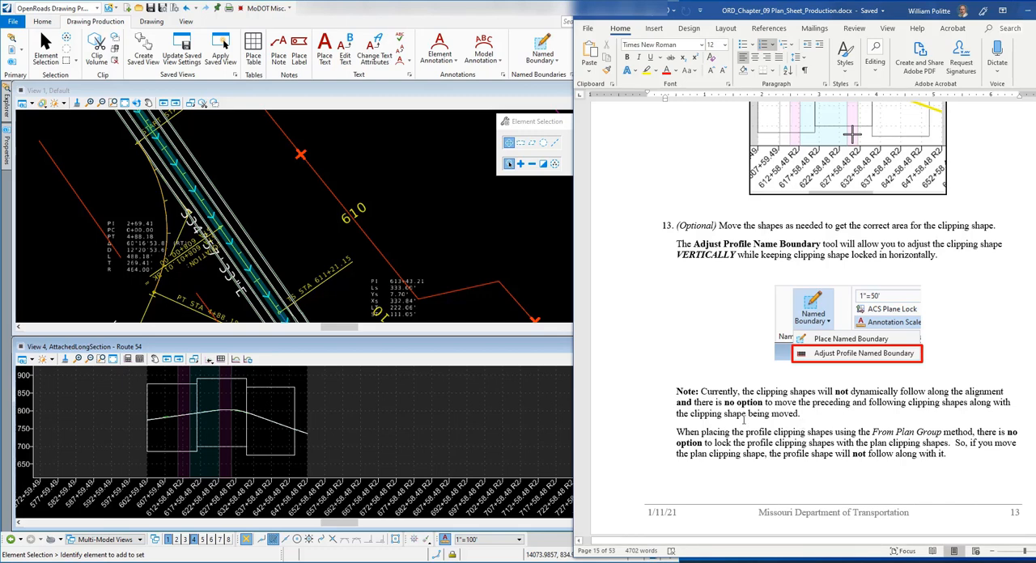
pyautogui.scroll(-1, 725, 442)
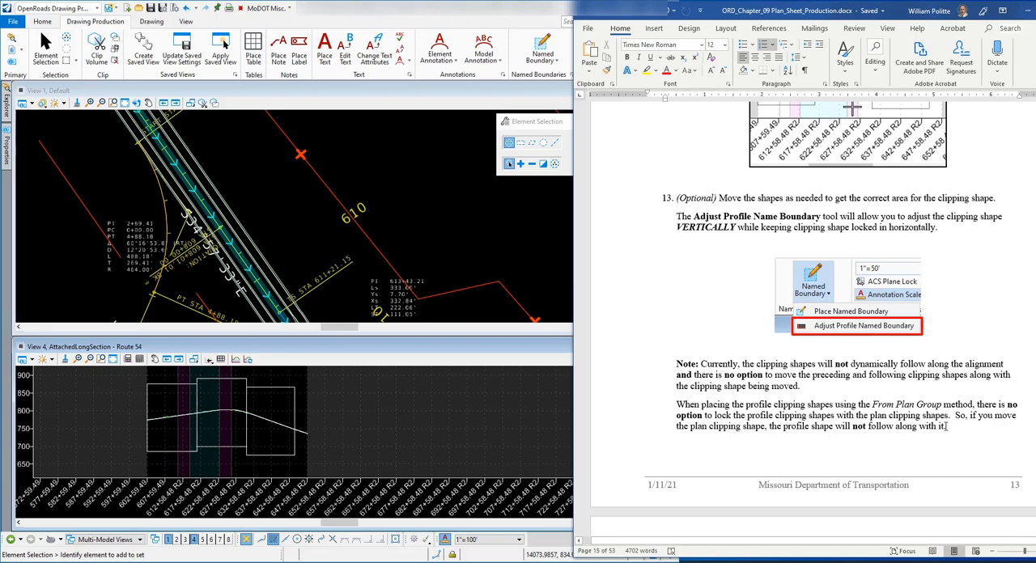
pyautogui.scroll(-2, 820, 421)
pyautogui.scroll(2, 777, 424)
pyautogui.scroll(-6, 797, 403)
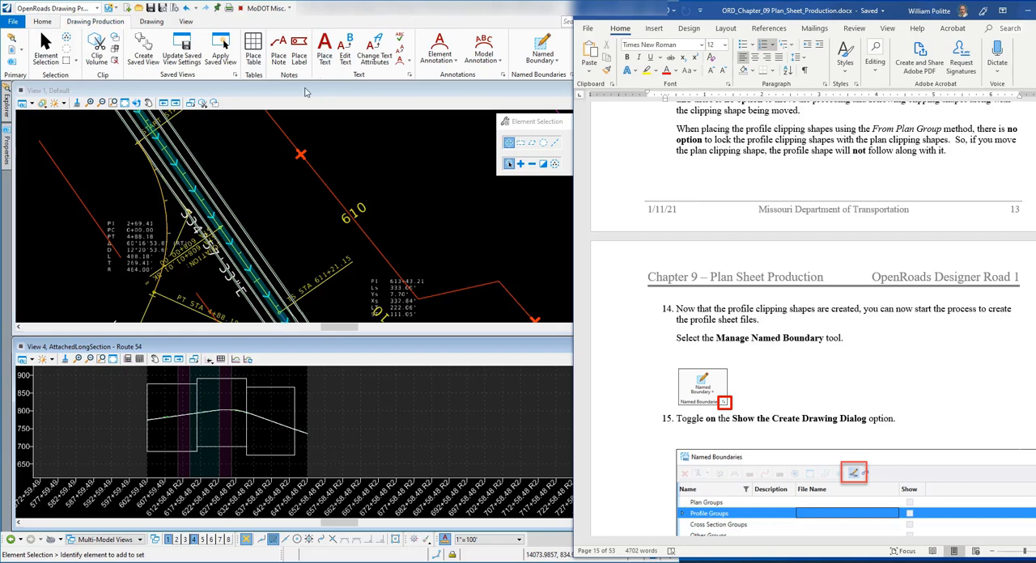
# Step: Open the Named Boundaries manager and move its window clear of the profile in View 4
pyautogui.click(306, 92)
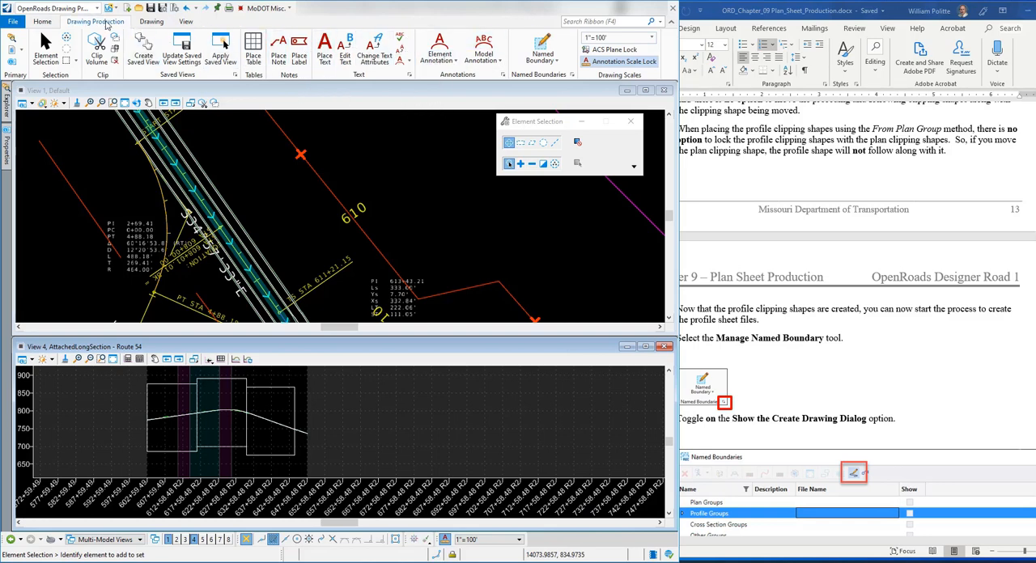
pyautogui.click(573, 75)
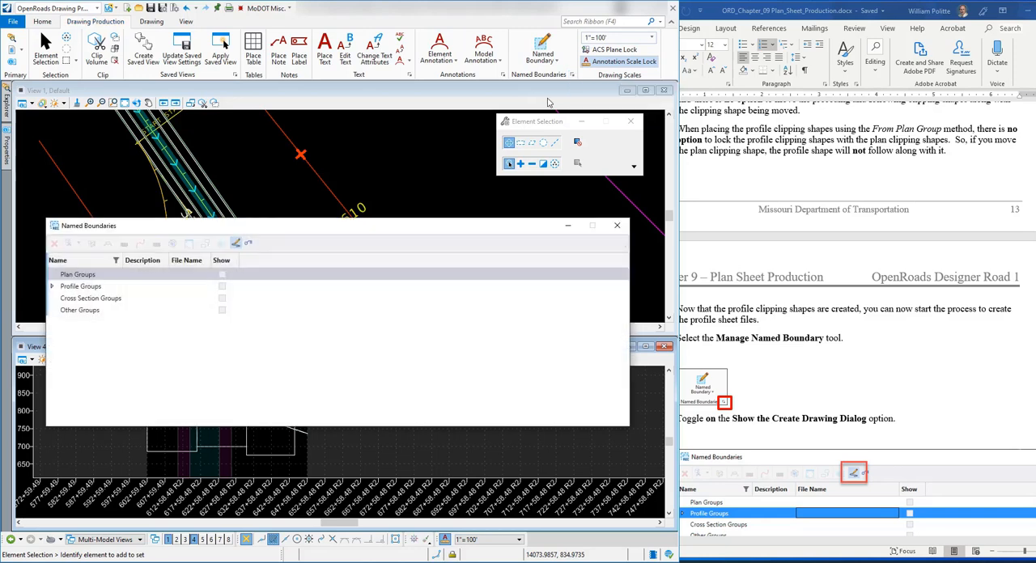
pyautogui.moveTo(375, 227); pyautogui.dragTo(396, 123)
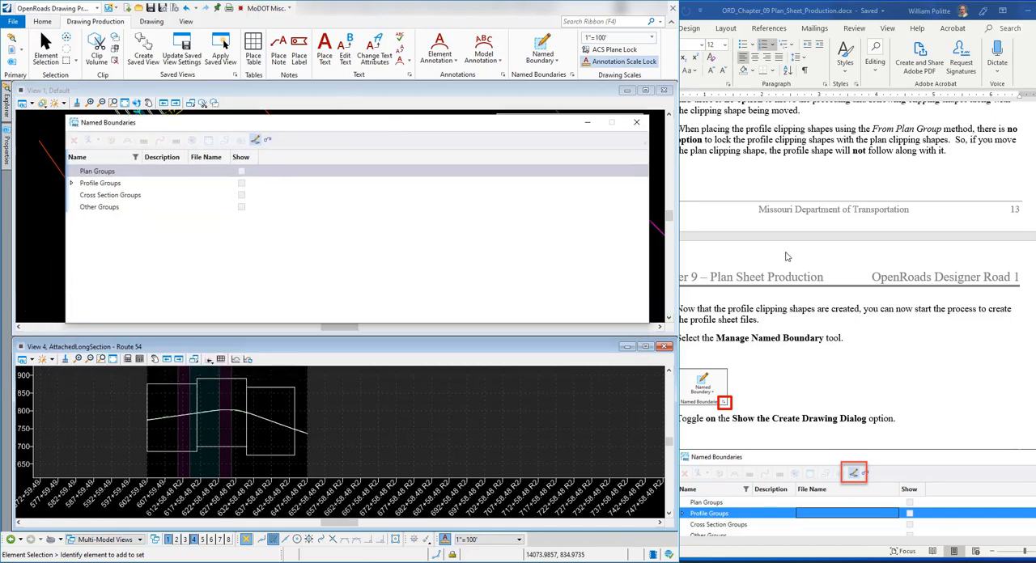
# Step: Read exercise steps 15 and 16 on the Show the Create Drawing Dialog option and creating a profile drawing from a group
pyautogui.scroll(-2, 810, 280)
pyautogui.scroll(-3, 810, 284)
pyautogui.moveTo(769, 12); pyautogui.dragTo(787, 13)
pyautogui.click(576, 18)
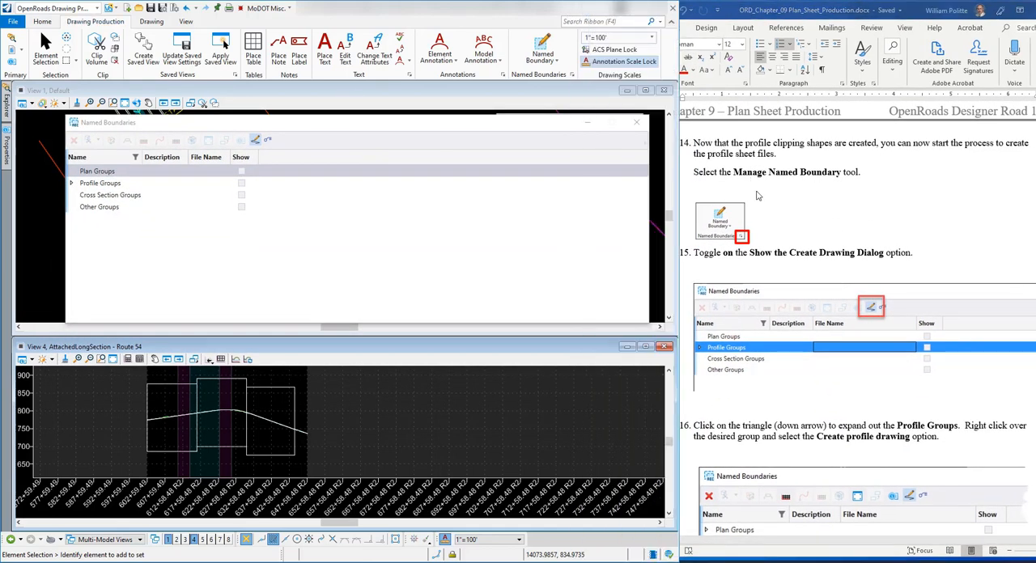
pyautogui.scroll(-2, 793, 252)
pyautogui.scroll(-2, 793, 253)
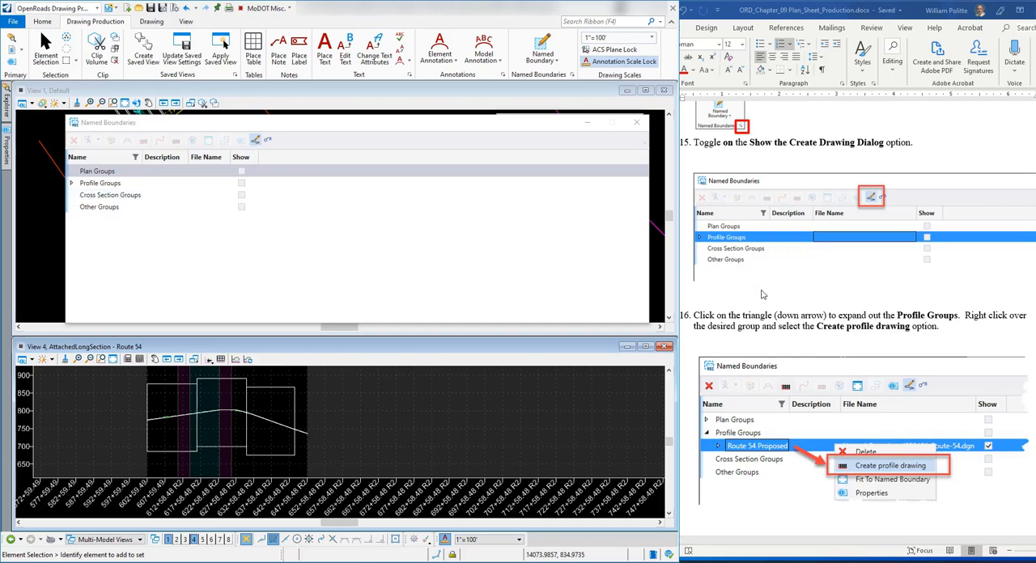
pyautogui.scroll(-2, 750, 279)
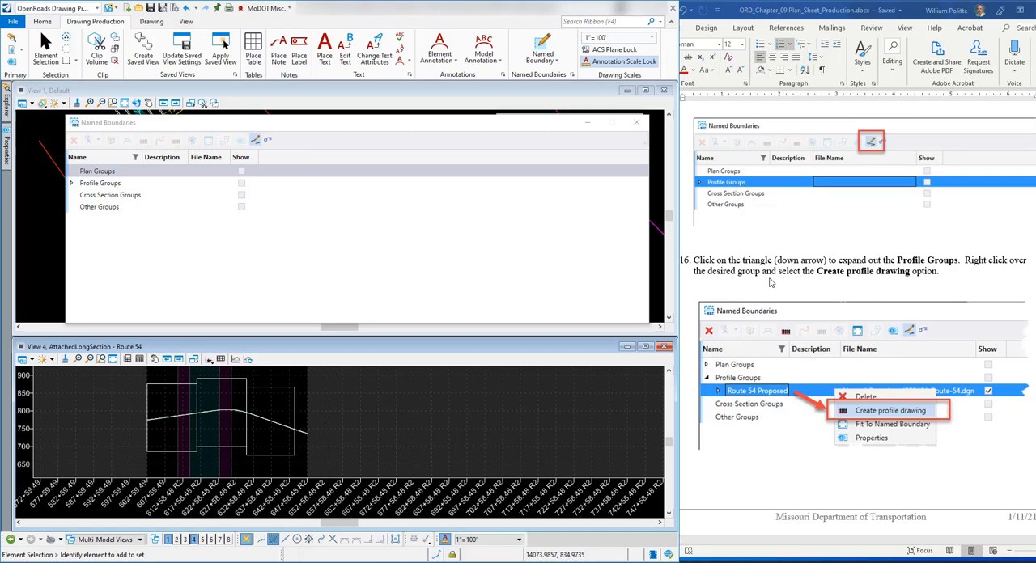
pyautogui.scroll(-4, 770, 282)
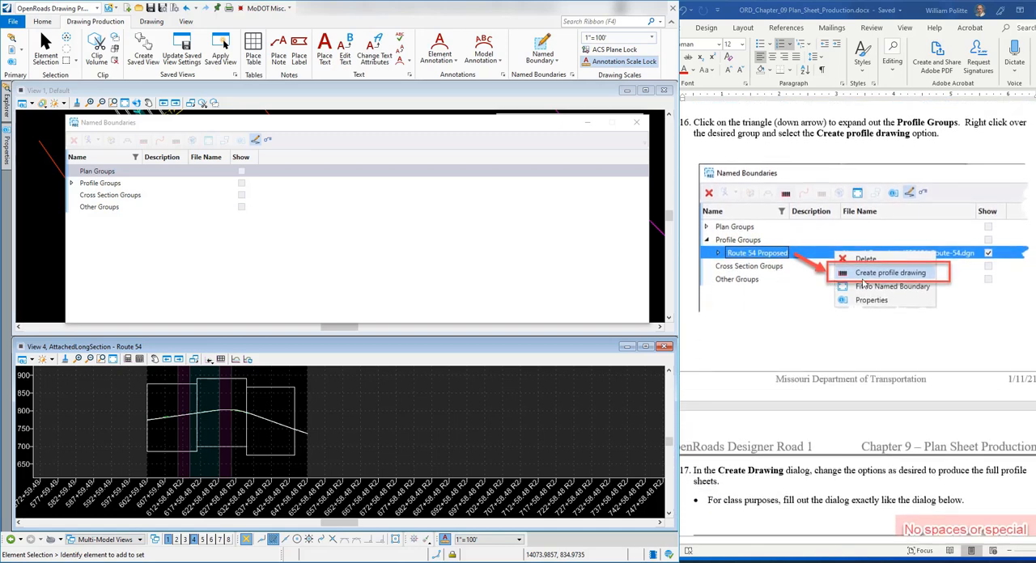
pyautogui.scroll(1, 786, 279)
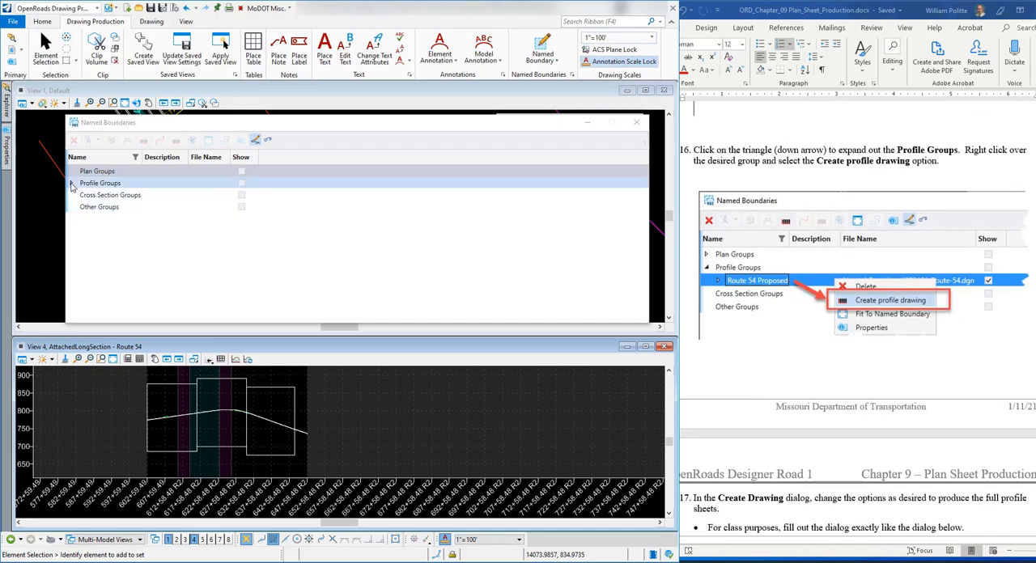
# Step: Expand Profile Groups, check the boundaries in the Route 54 Proposed group, and open the Create Drawing dialog for that group's profile drawing
pyautogui.click(71, 183)
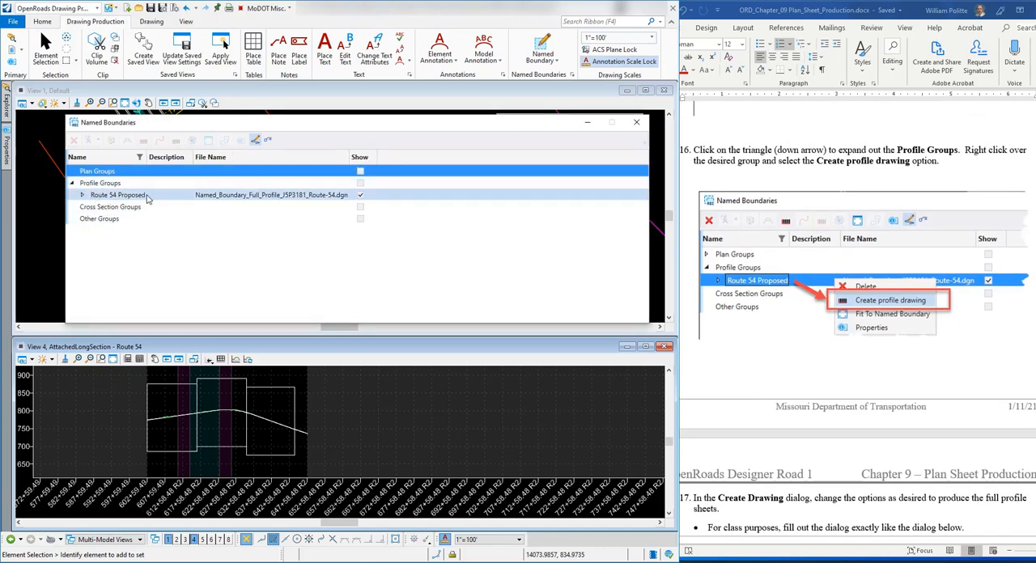
pyautogui.click(83, 196)
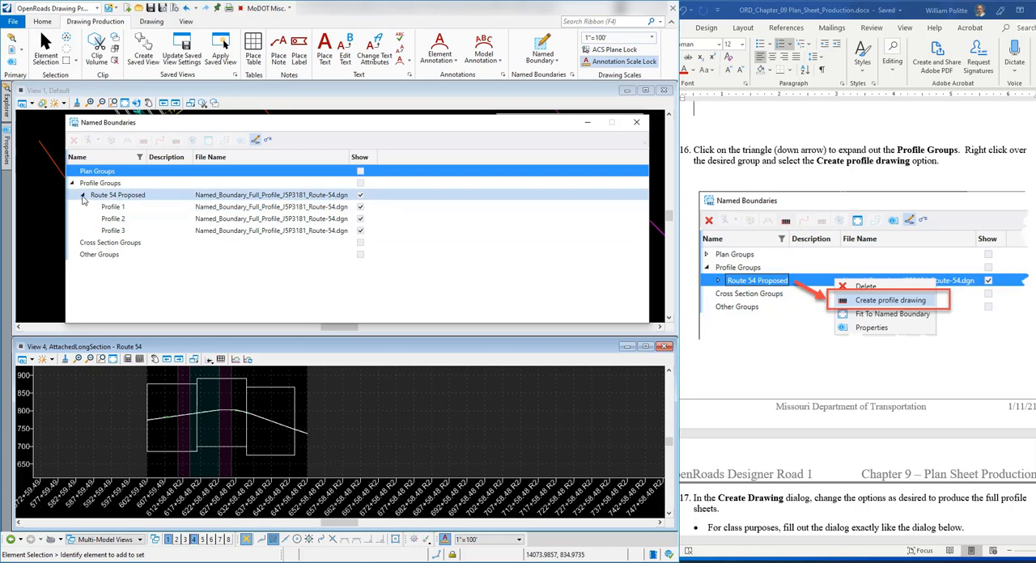
pyautogui.click(82, 196)
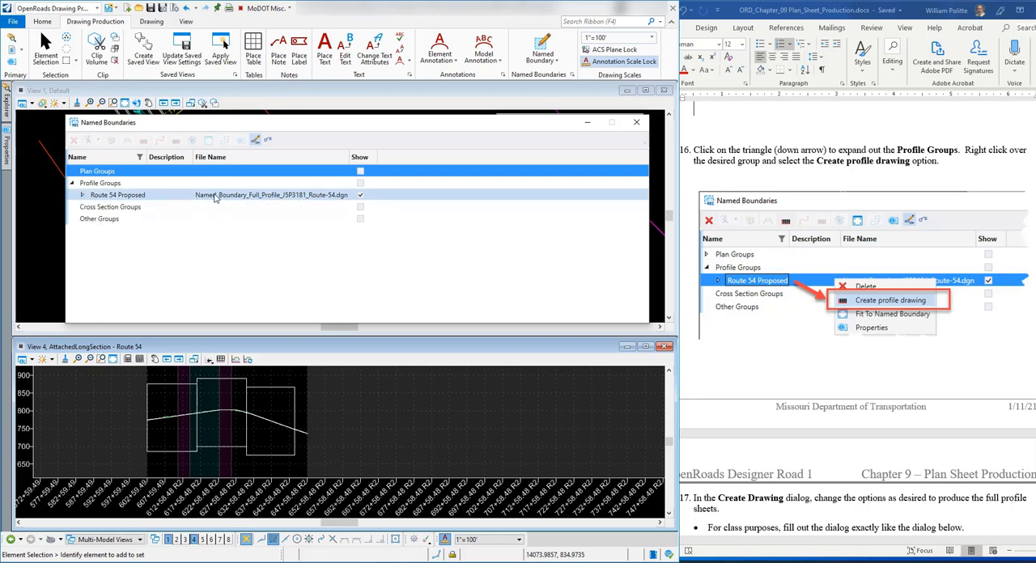
pyautogui.click(214, 200)
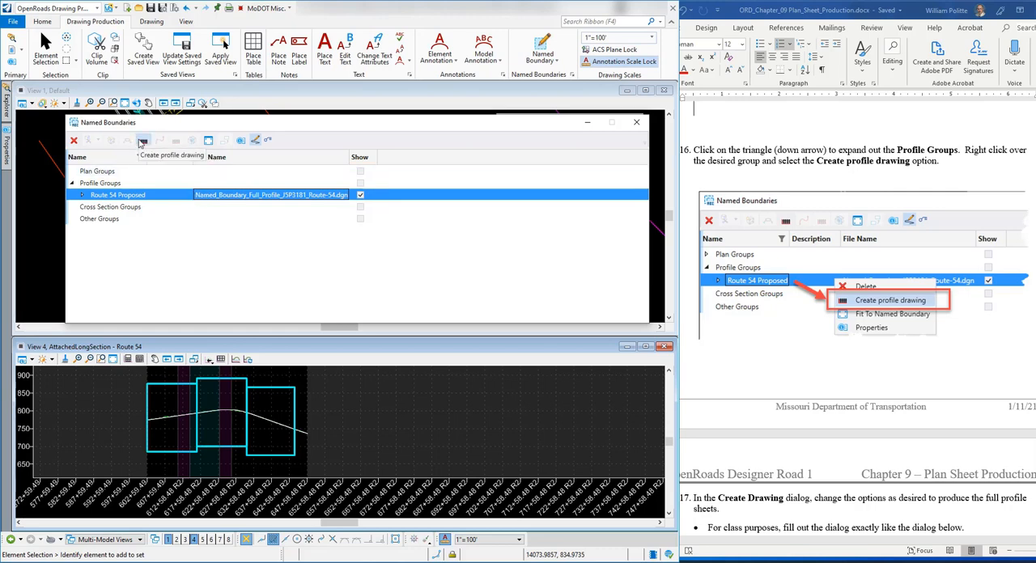
pyautogui.rightClick(235, 196)
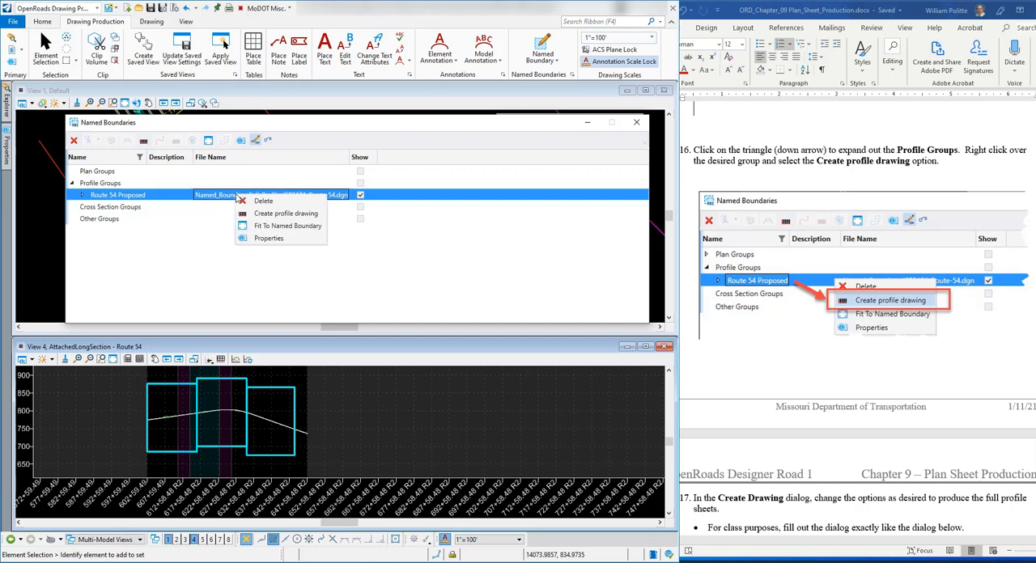
pyautogui.click(275, 213)
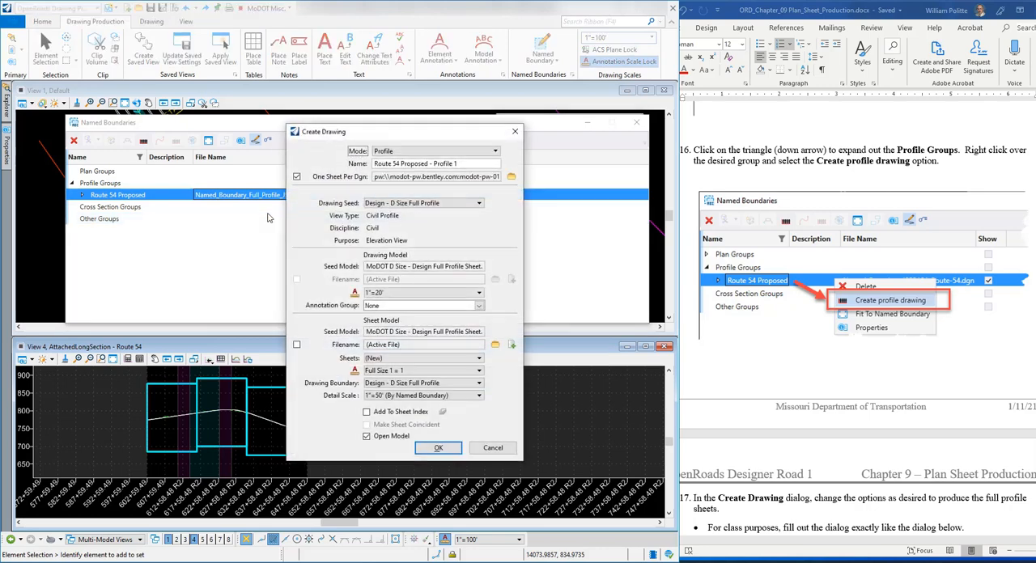
pyautogui.moveTo(401, 139); pyautogui.dragTo(439, 148)
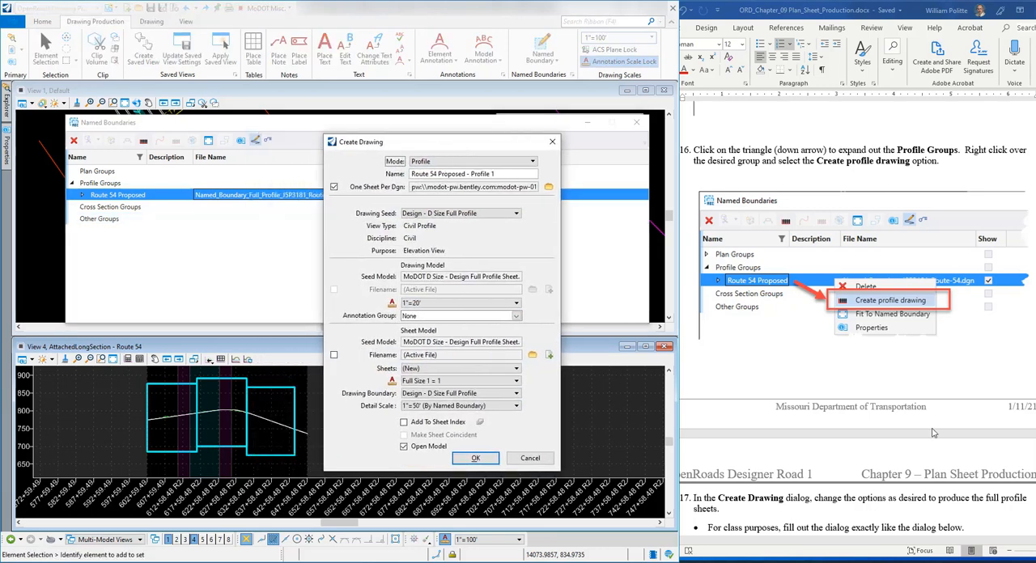
# Step: Following exercise step 17, turn on One Sheet Per Dgn and set the sheet files folder to Plan_Sheets under data-09
pyautogui.scroll(-8, 913, 369)
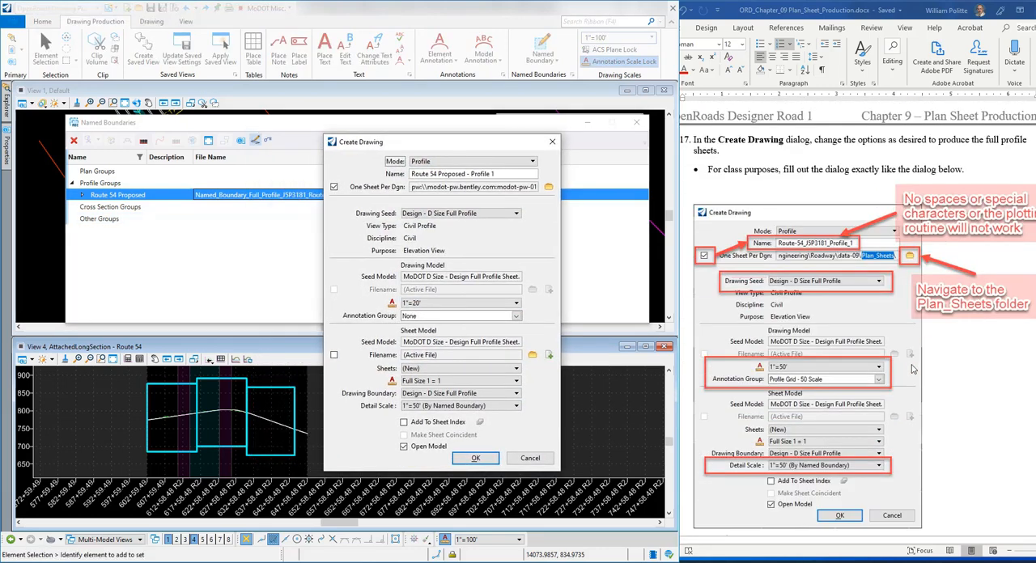
pyautogui.scroll(-2, 877, 251)
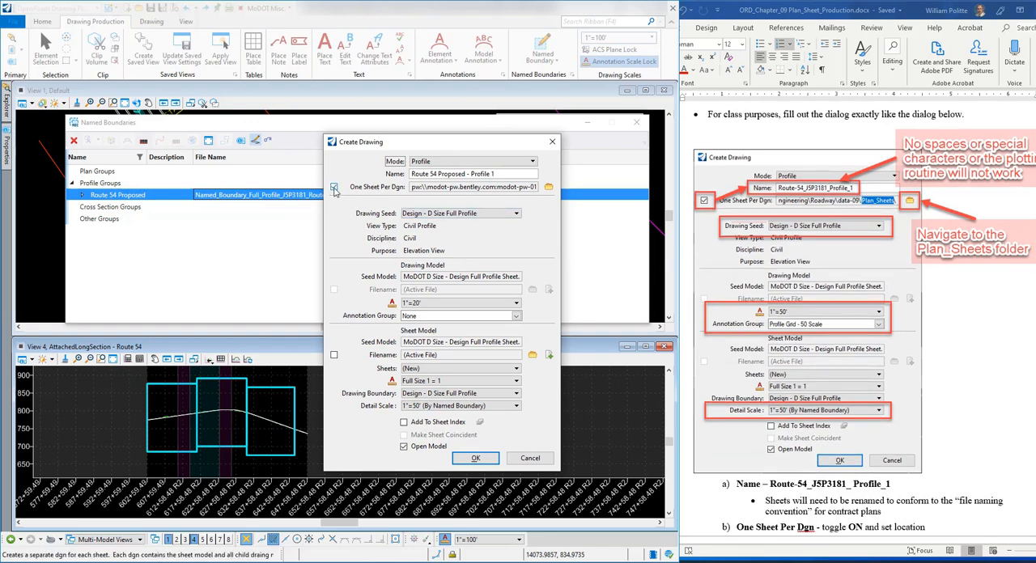
pyautogui.click(391, 190)
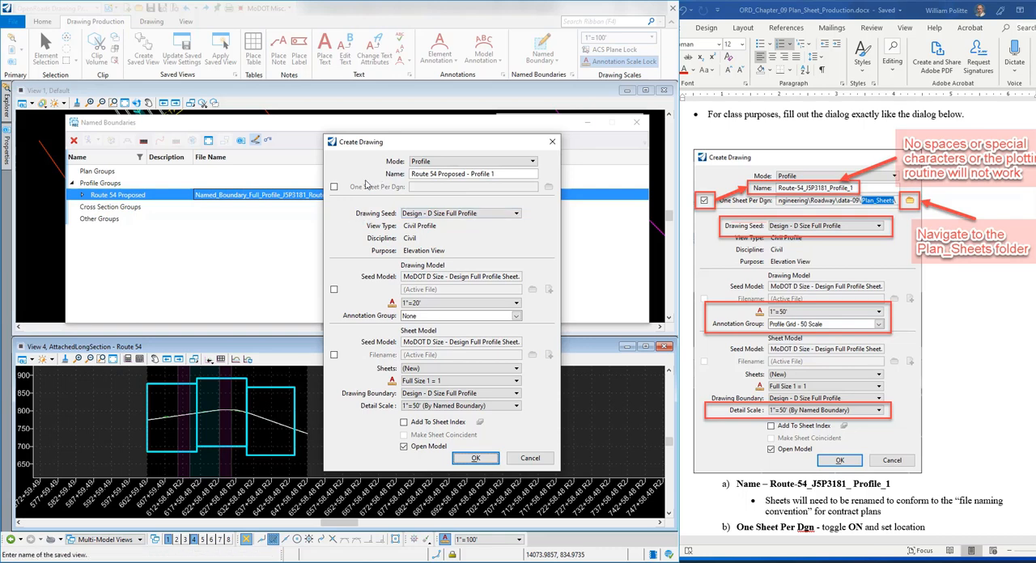
pyautogui.click(334, 187)
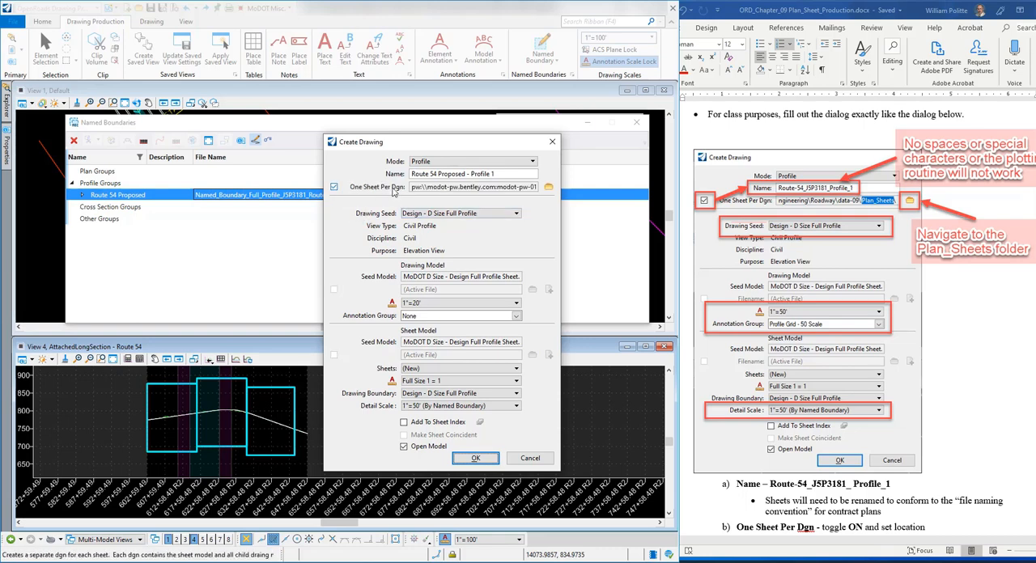
pyautogui.click(549, 188)
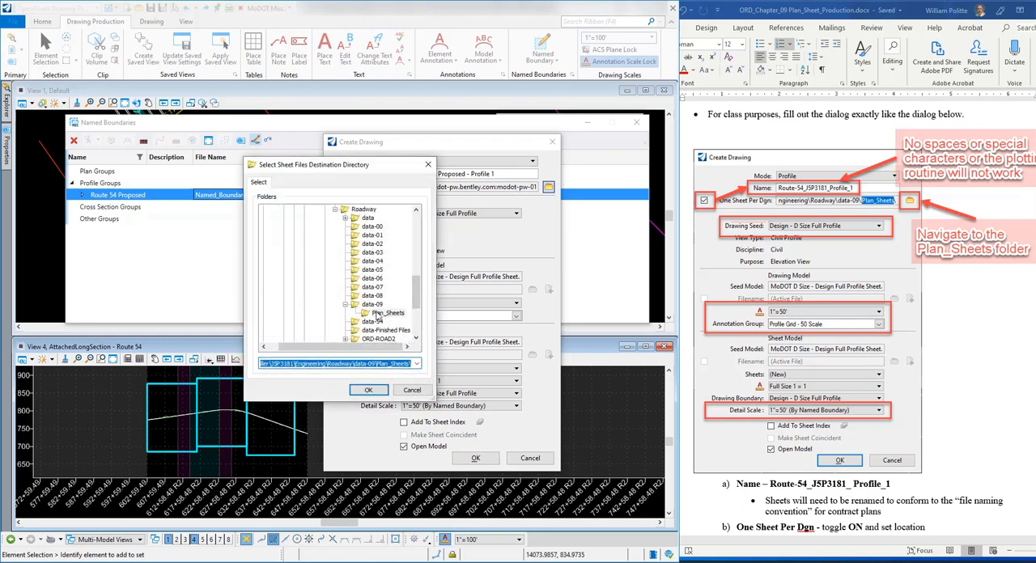
pyautogui.click(381, 314)
pyautogui.click(369, 391)
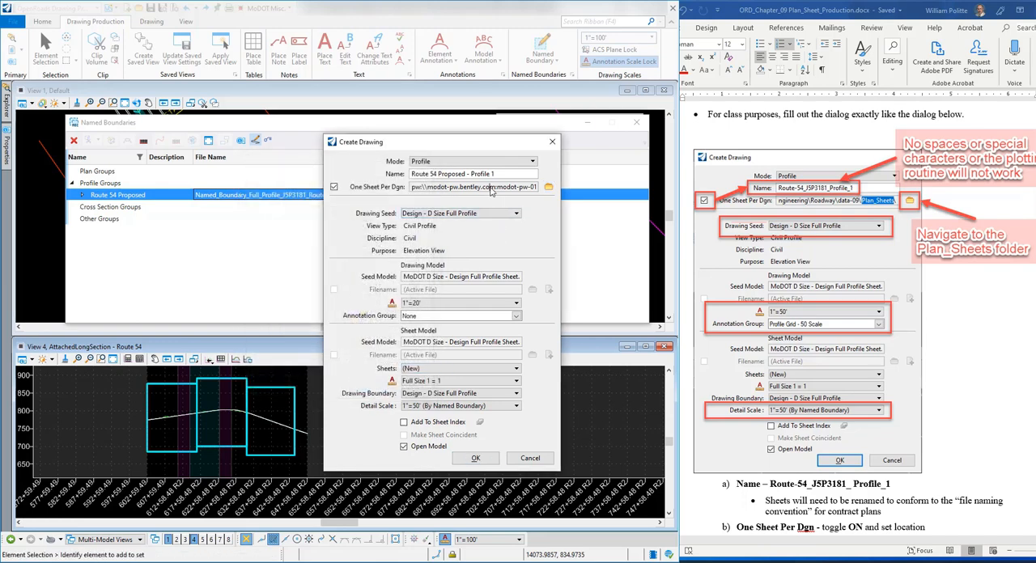
pyautogui.moveTo(486, 188); pyautogui.dragTo(827, 206)
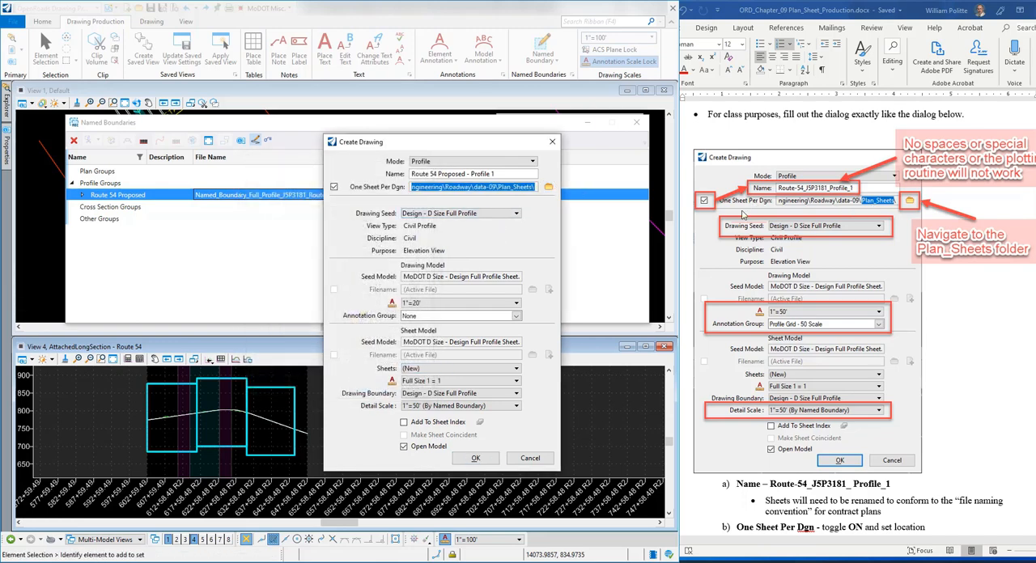
pyautogui.click(532, 188)
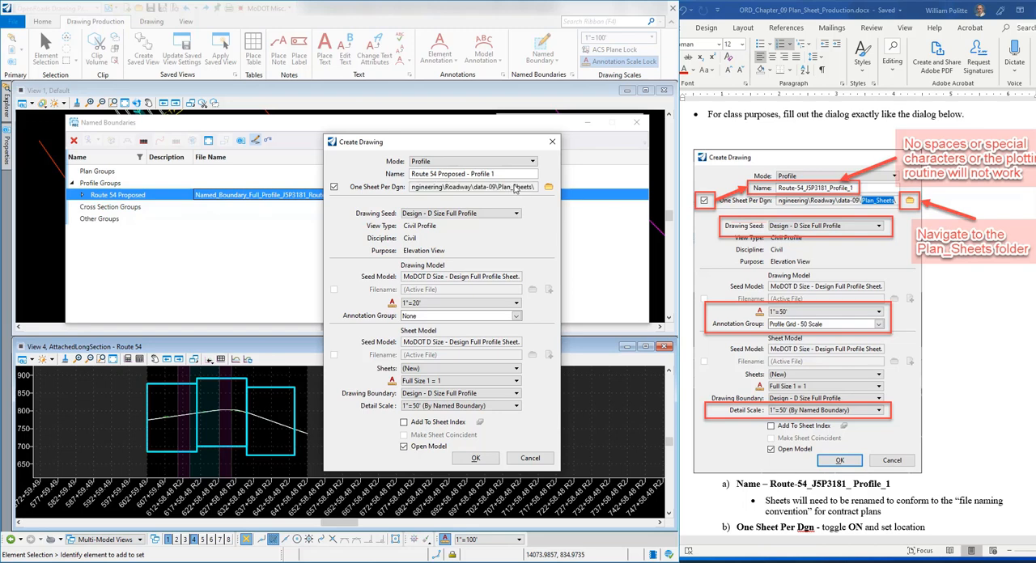
# Step: Copy the drawing name from the exercise document and set the Create Drawing name to Route-54_J5P3181_ Profile_1
pyautogui.scroll(-2, 870, 306)
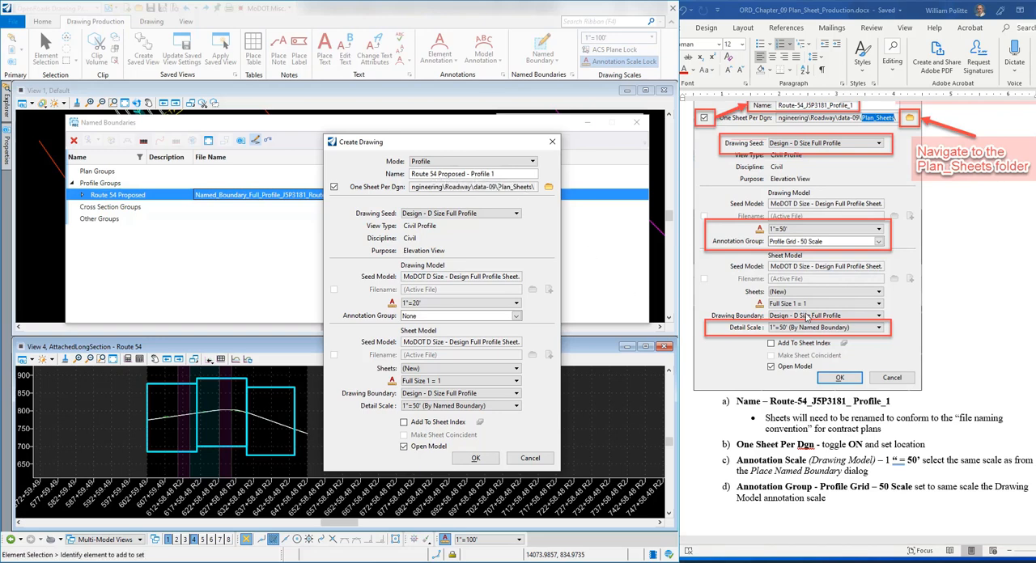
pyautogui.click(898, 400)
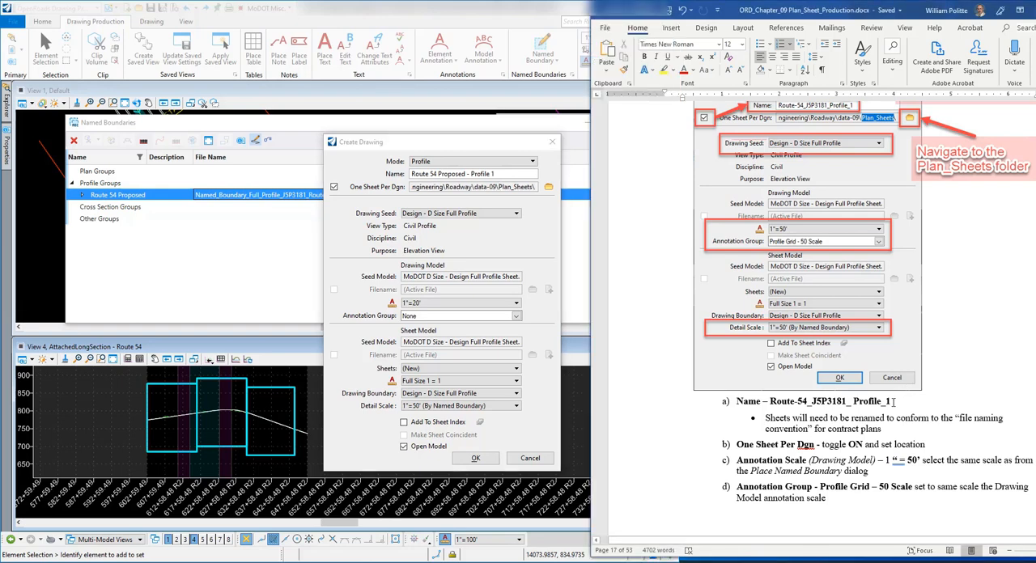
pyautogui.moveTo(893, 402); pyautogui.dragTo(773, 406)
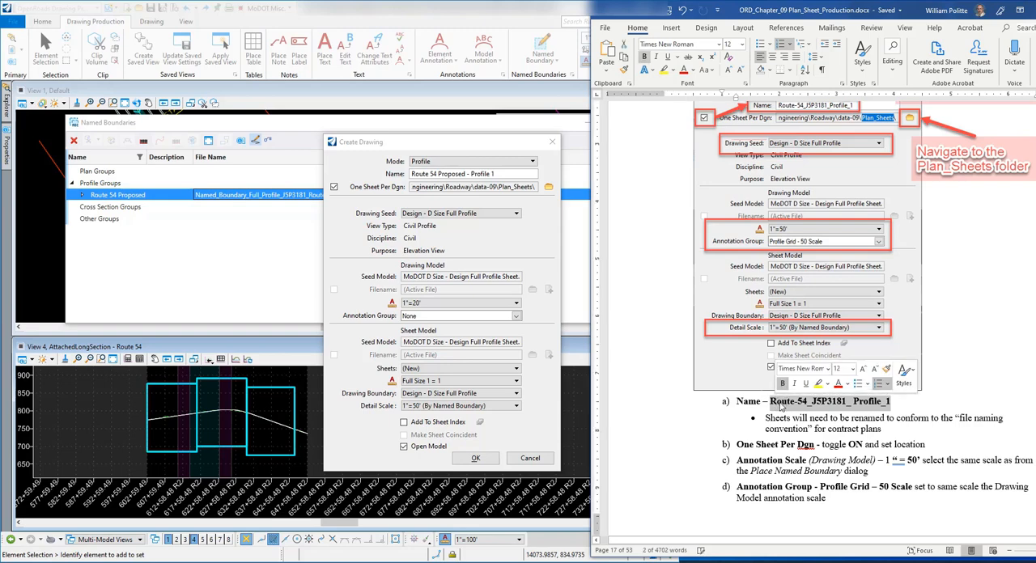
pyautogui.rightClick(776, 406)
pyautogui.click(808, 233)
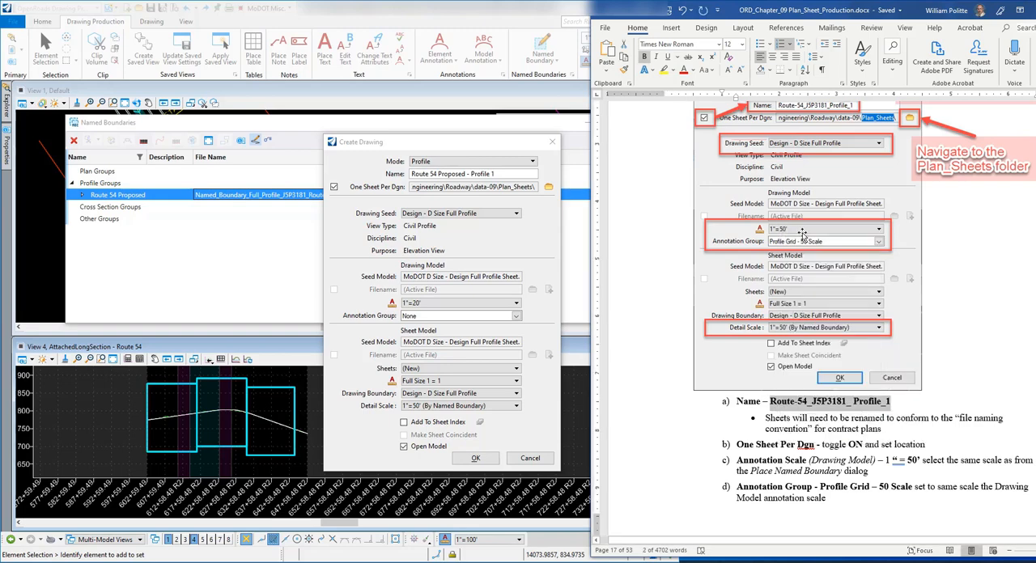
pyautogui.click(502, 176)
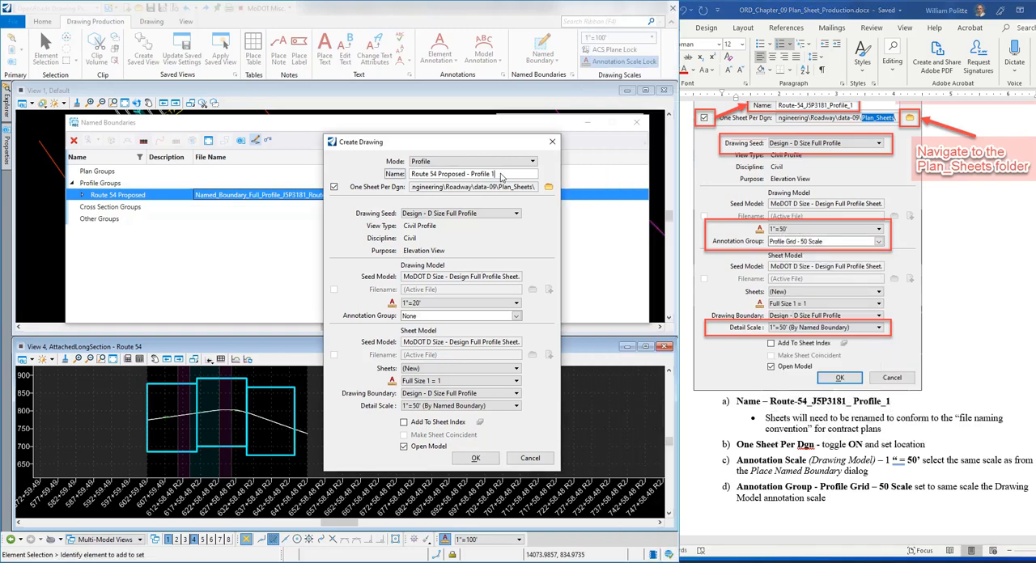
pyautogui.moveTo(499, 174); pyautogui.dragTo(410, 174)
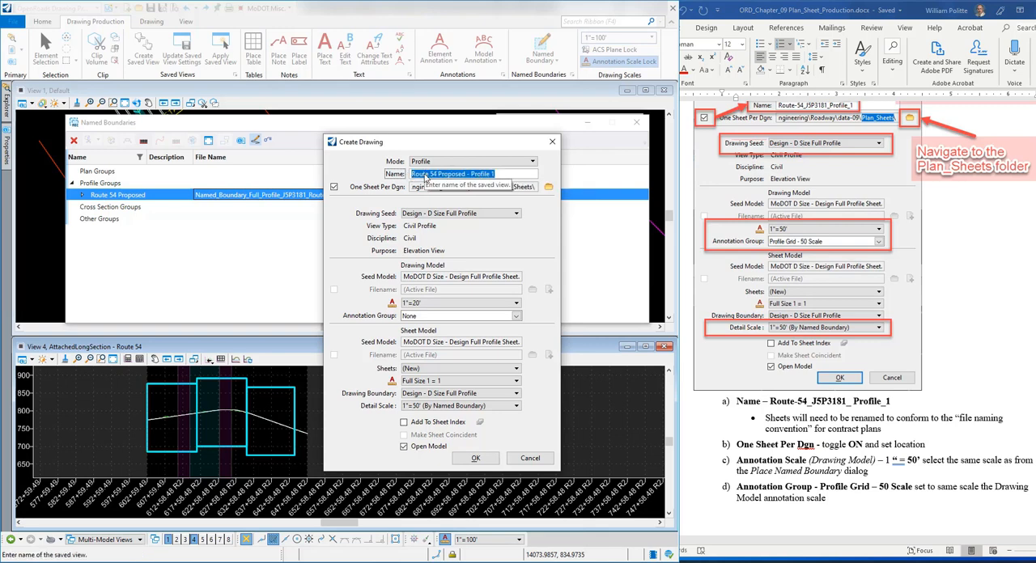
pyautogui.hotkey('ctrl', 'v')
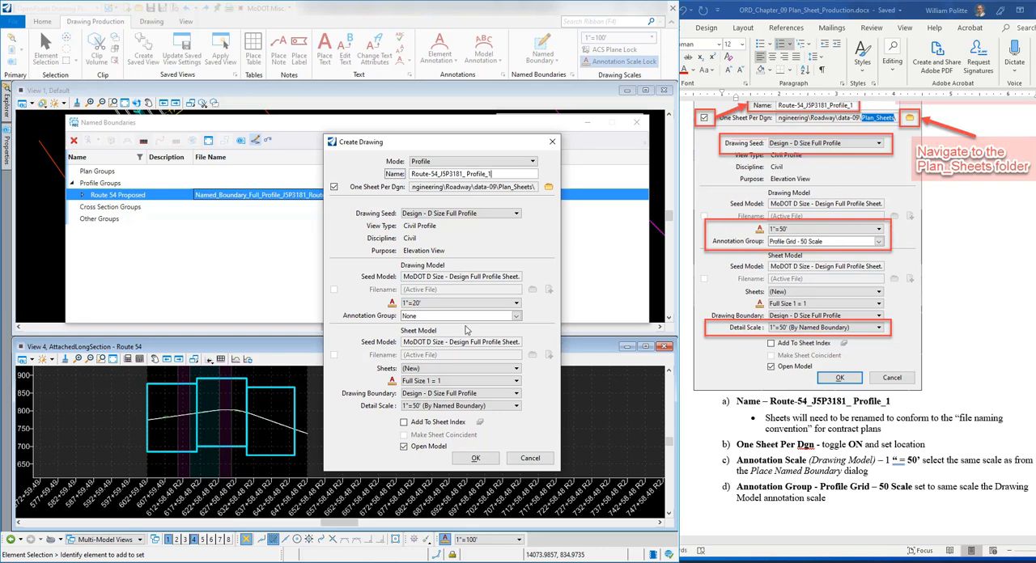
# Step: Set the drawing model's annotation scale to 1"=50' and its annotation group to Profile Grid - 50 Scale
pyautogui.click(510, 305)
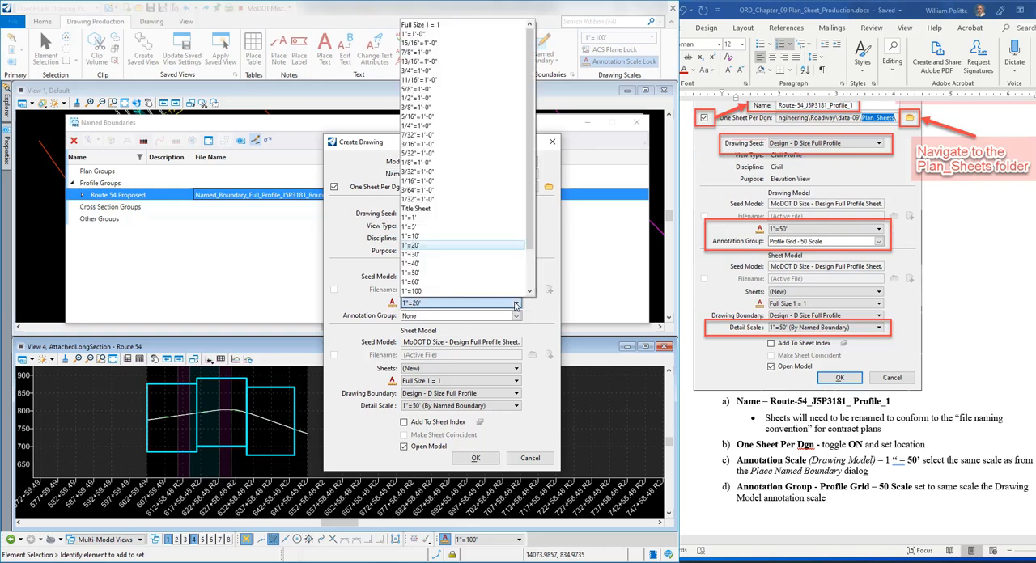
pyautogui.click(438, 274)
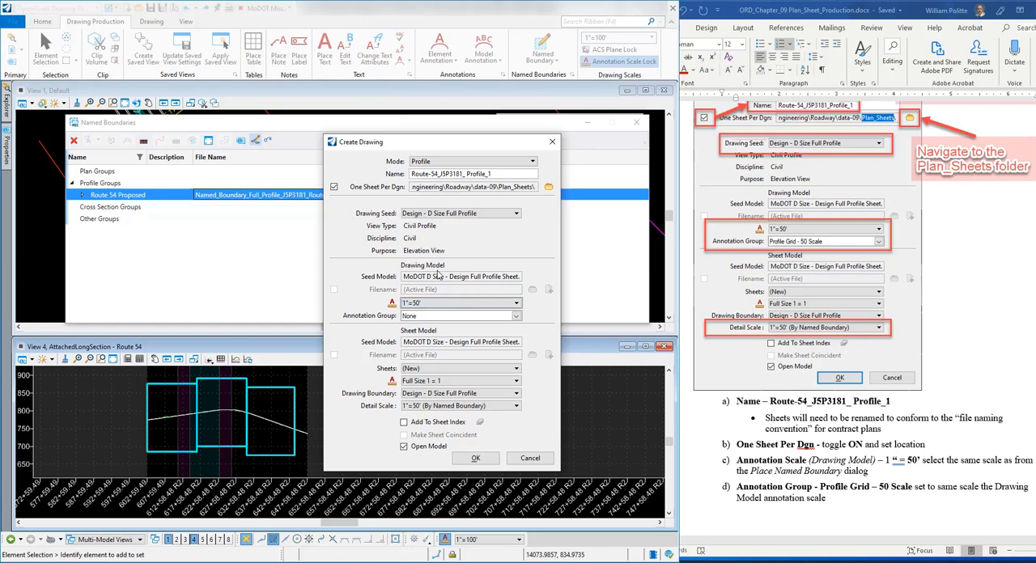
pyautogui.click(517, 316)
pyautogui.click(429, 317)
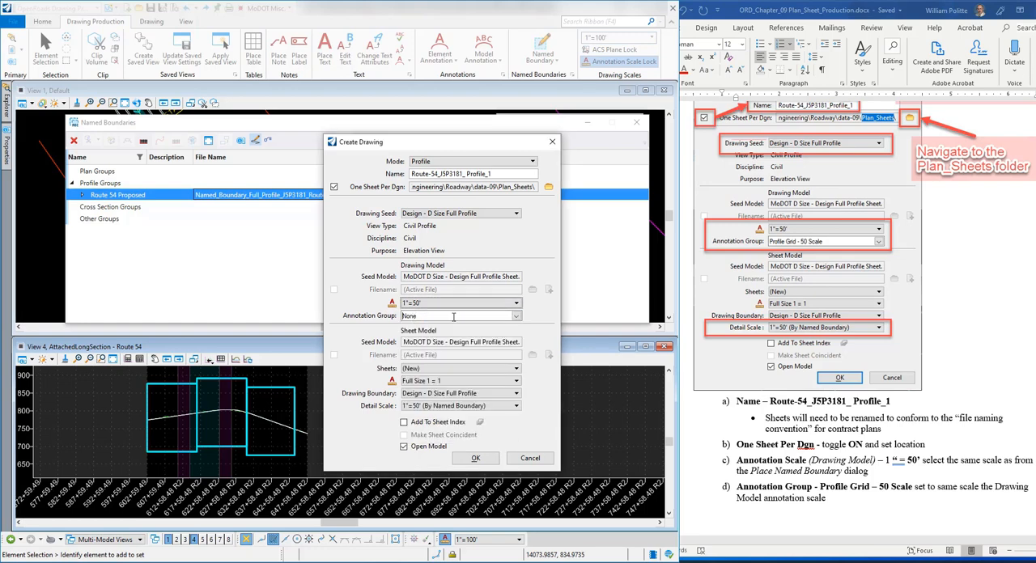
pyautogui.click(516, 317)
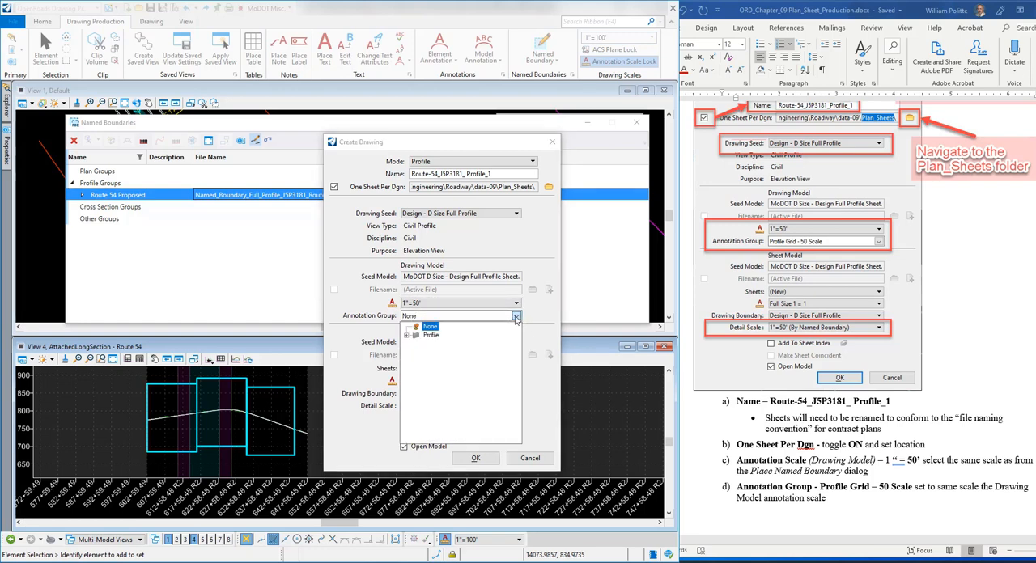
pyautogui.click(407, 336)
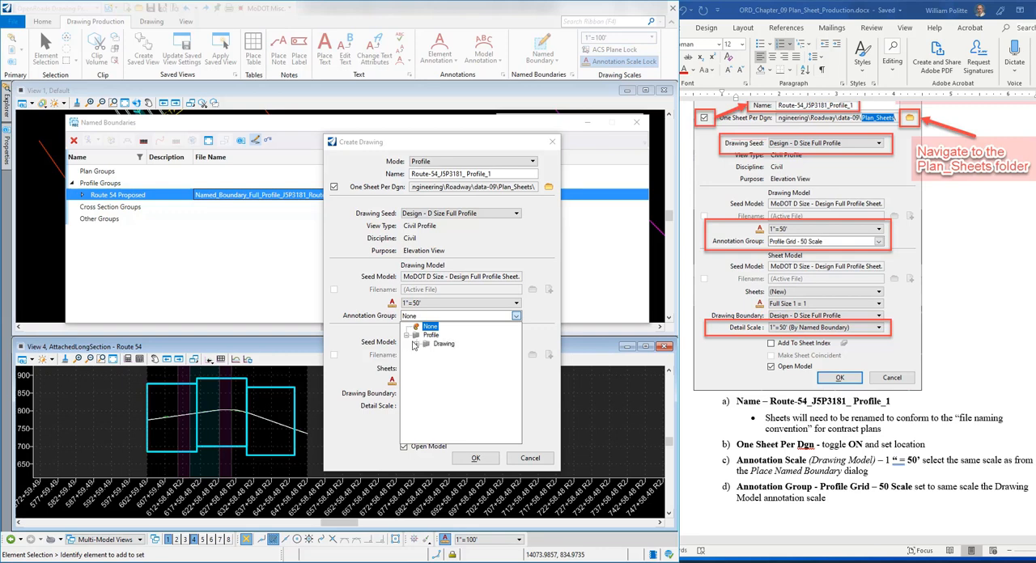
pyautogui.click(417, 344)
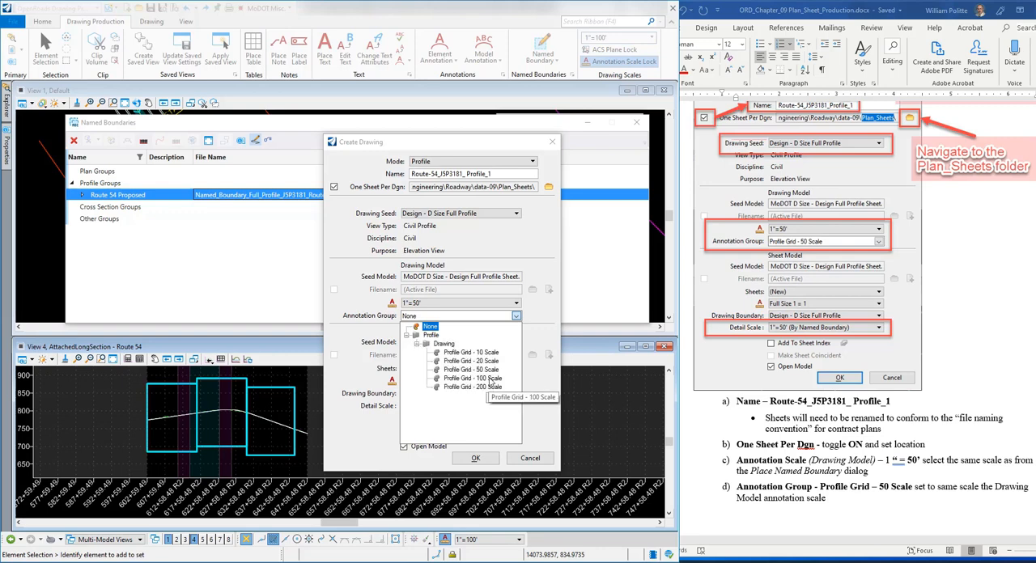
pyautogui.click(468, 369)
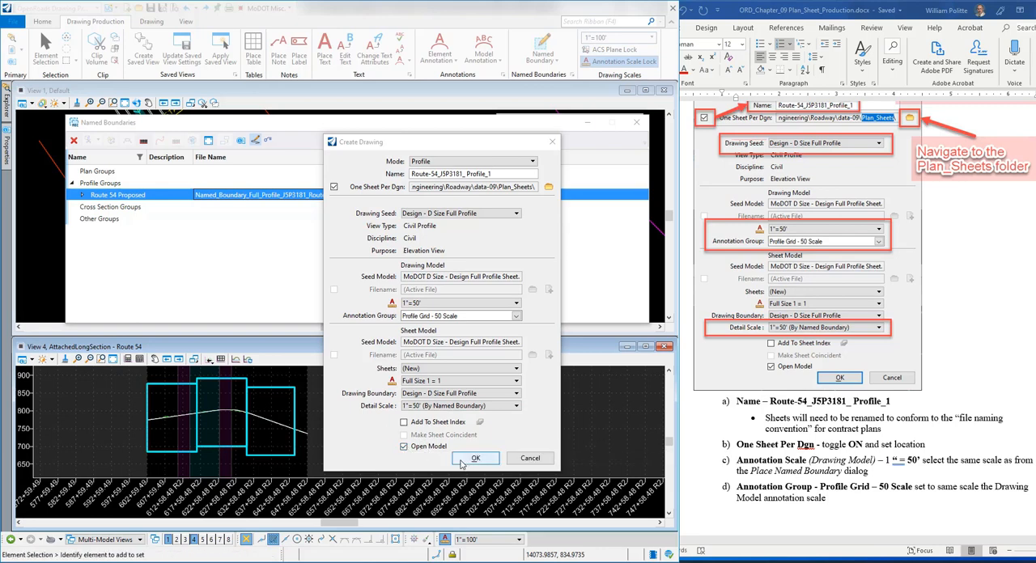
# Step: Create the profile sheets with the chosen settings and read exercise steps 18 to 20 on updating the server copy and checking in
pyautogui.click(475, 459)
pyautogui.click(475, 459)
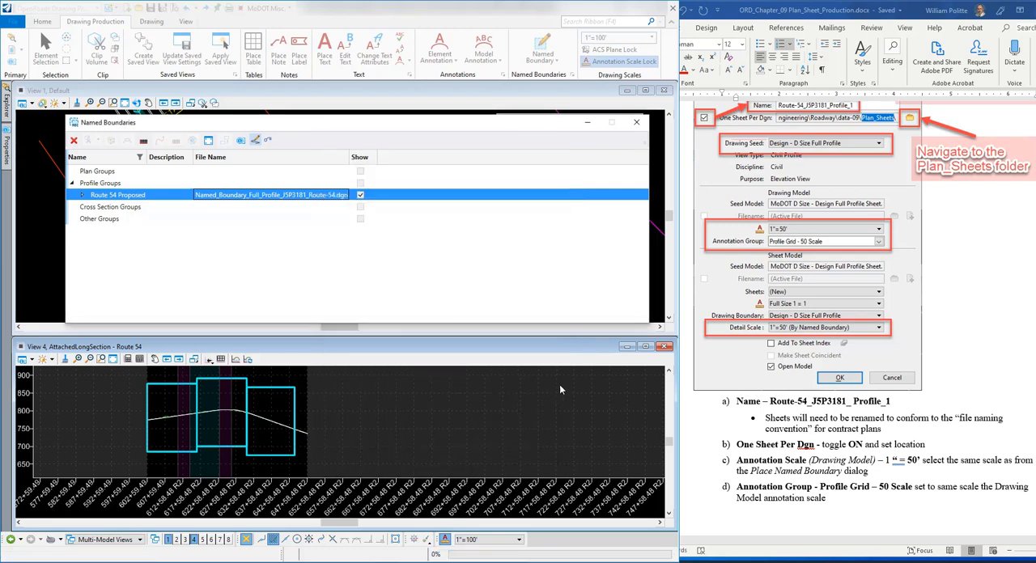
pyautogui.scroll(-2, 802, 323)
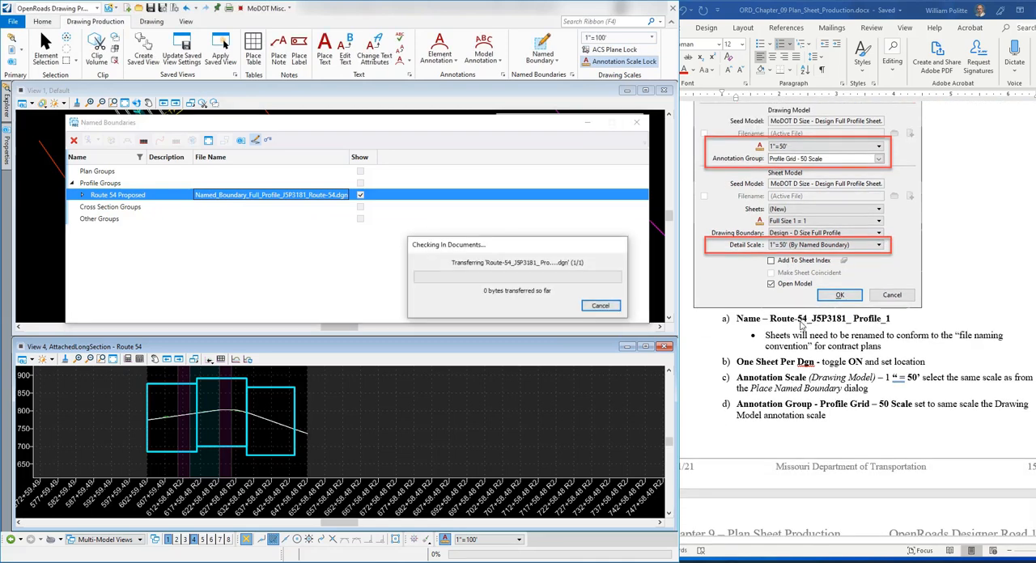
pyautogui.scroll(-8, 801, 324)
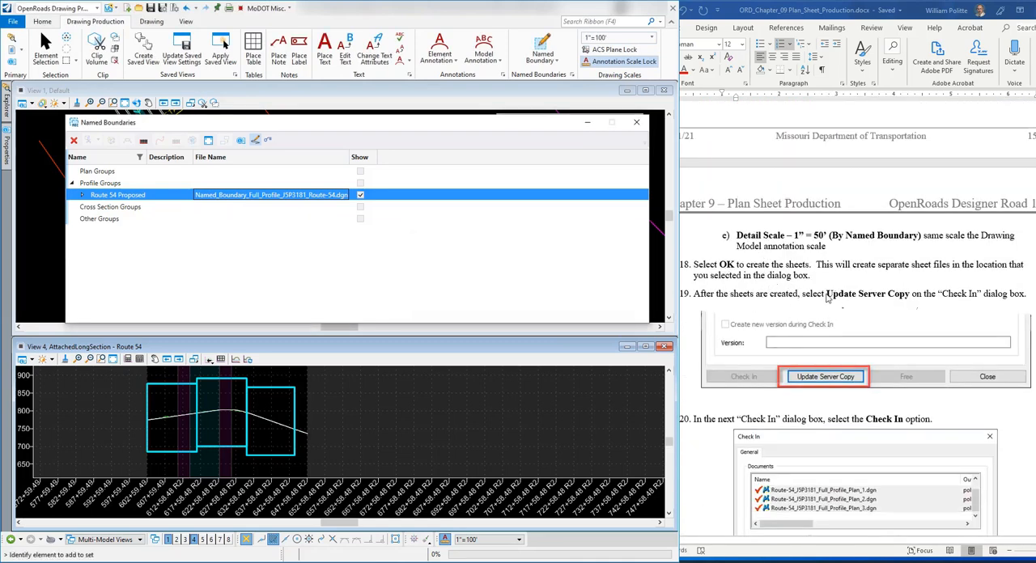
pyautogui.scroll(-2, 827, 298)
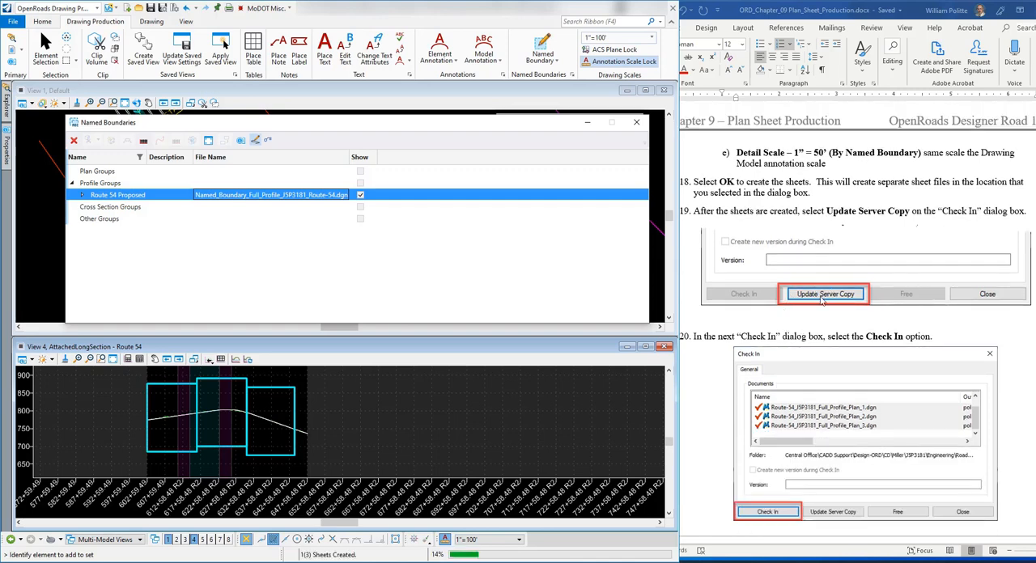
pyautogui.scroll(-2, 824, 300)
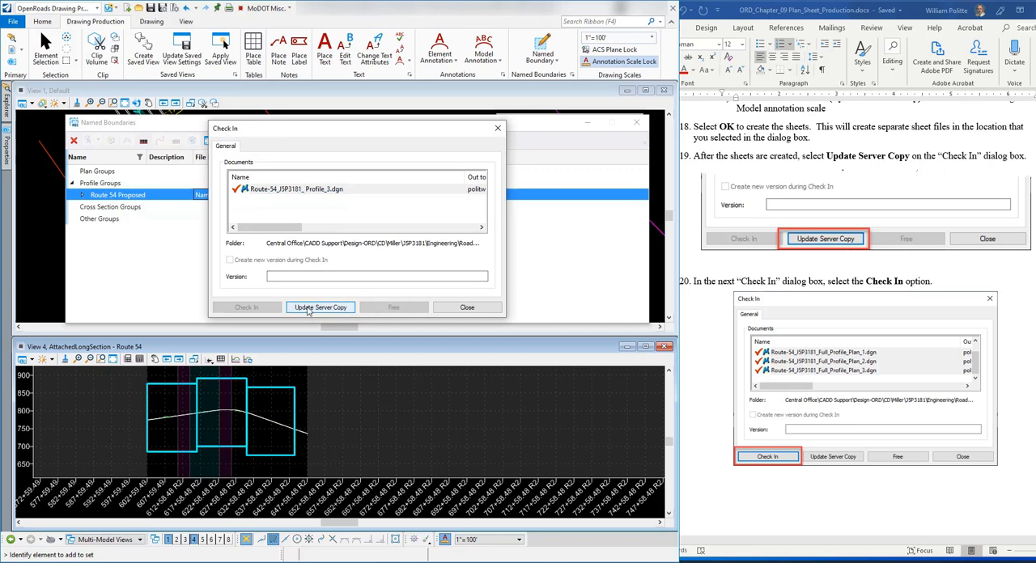
# Step: Update the server copy of the Profile_3 sheet file and check in the named boundary file with the Profile_1 and Profile_2 sheets
pyautogui.click(308, 309)
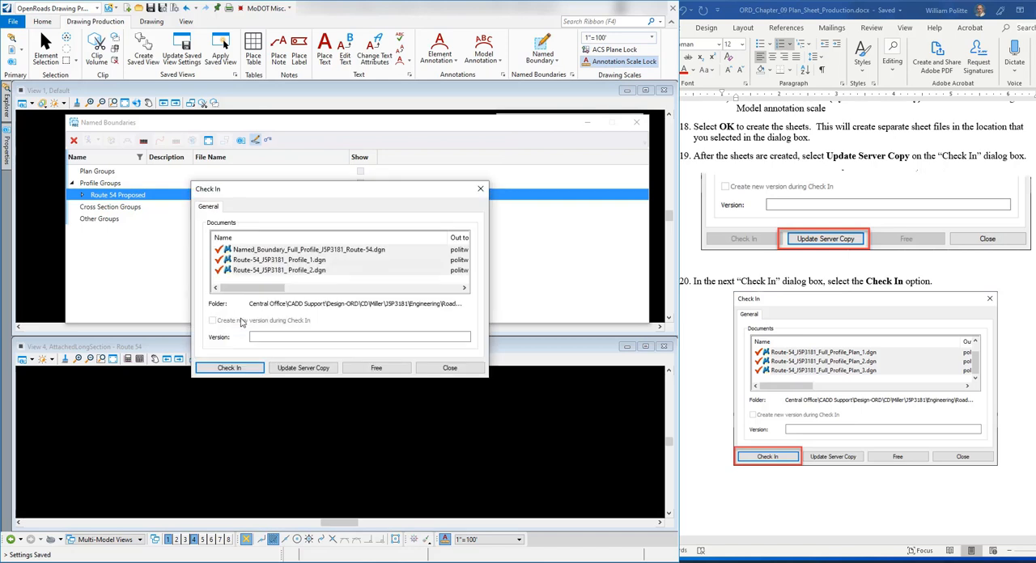
pyautogui.click(242, 370)
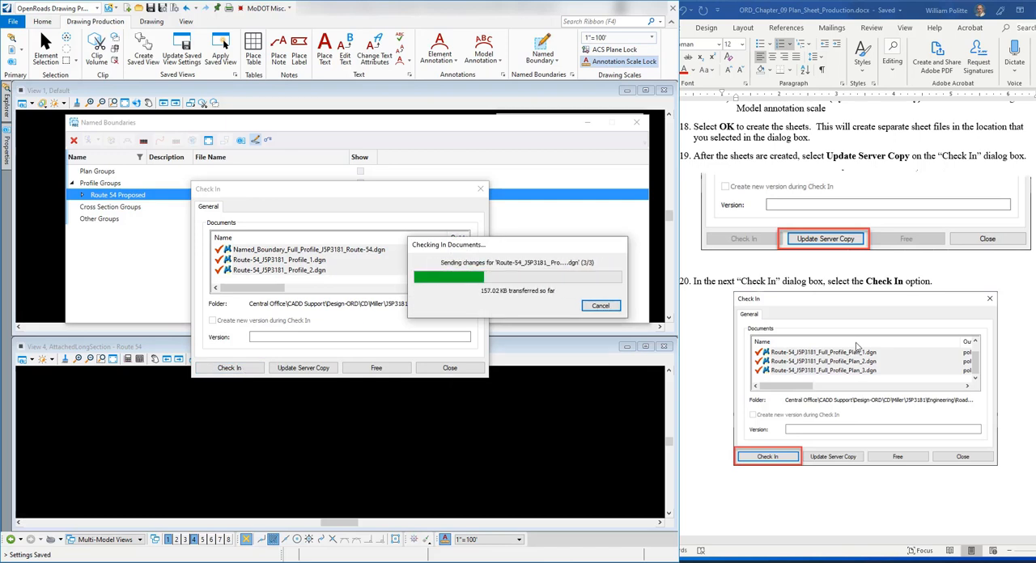
pyautogui.scroll(-10, 857, 347)
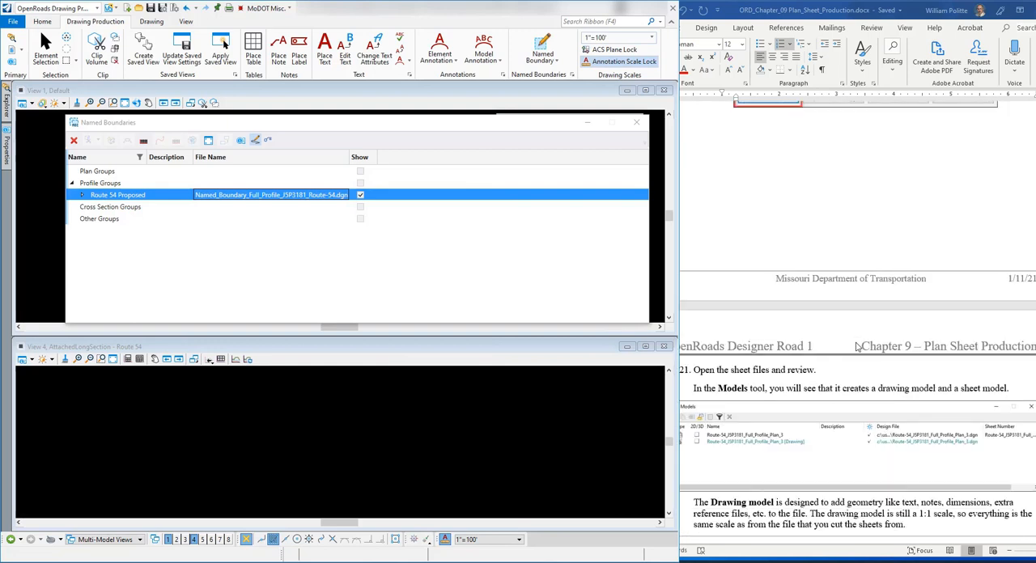
pyautogui.scroll(1, 857, 347)
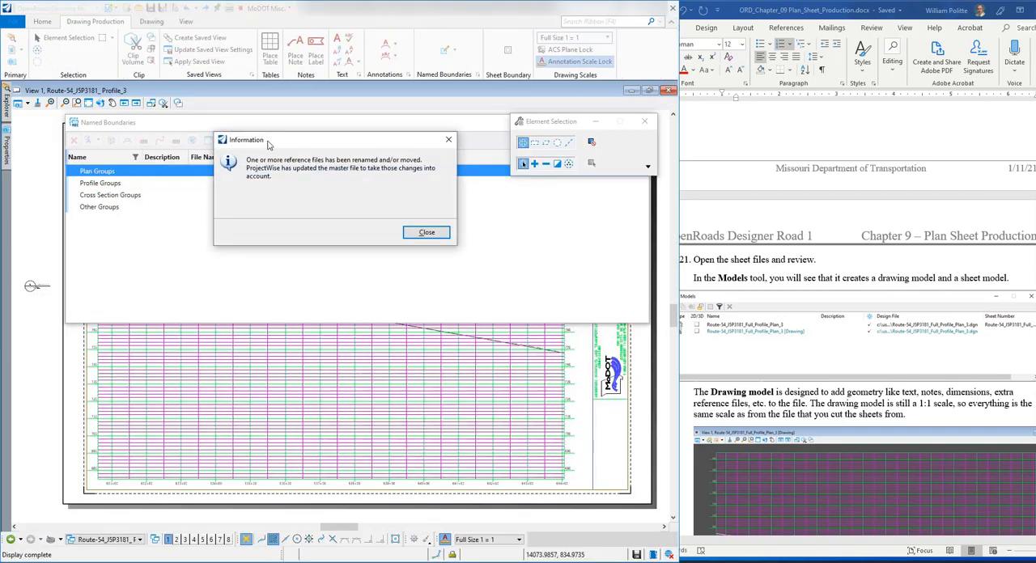
# Step: Dismiss the reference file notice, close the Named Boundaries manager, and shift the Element Selection window upward to show more of the profile sheet
pyautogui.moveTo(269, 144); pyautogui.dragTo(248, 153)
pyautogui.moveTo(258, 152); pyautogui.dragTo(255, 153)
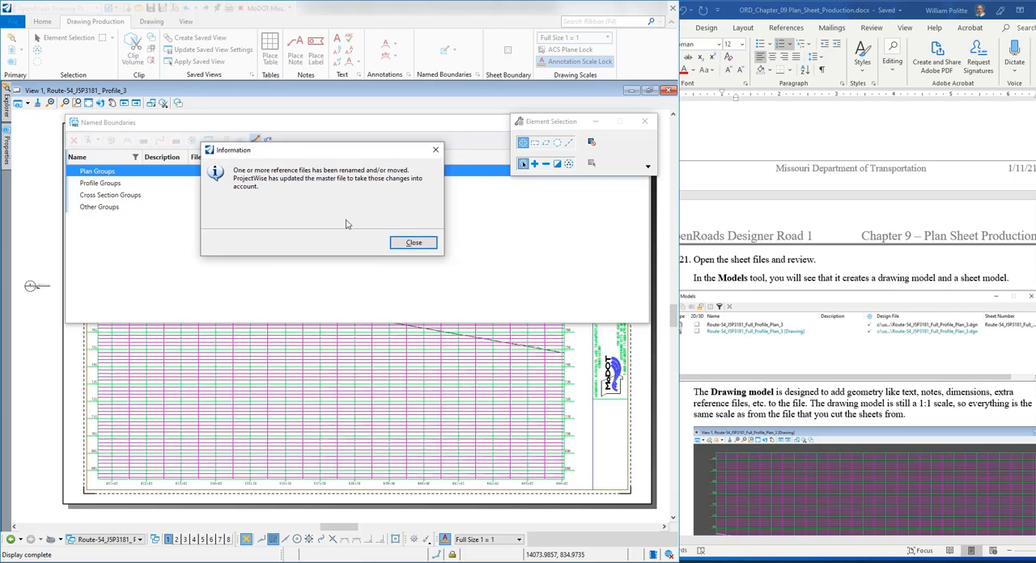
pyautogui.click(412, 244)
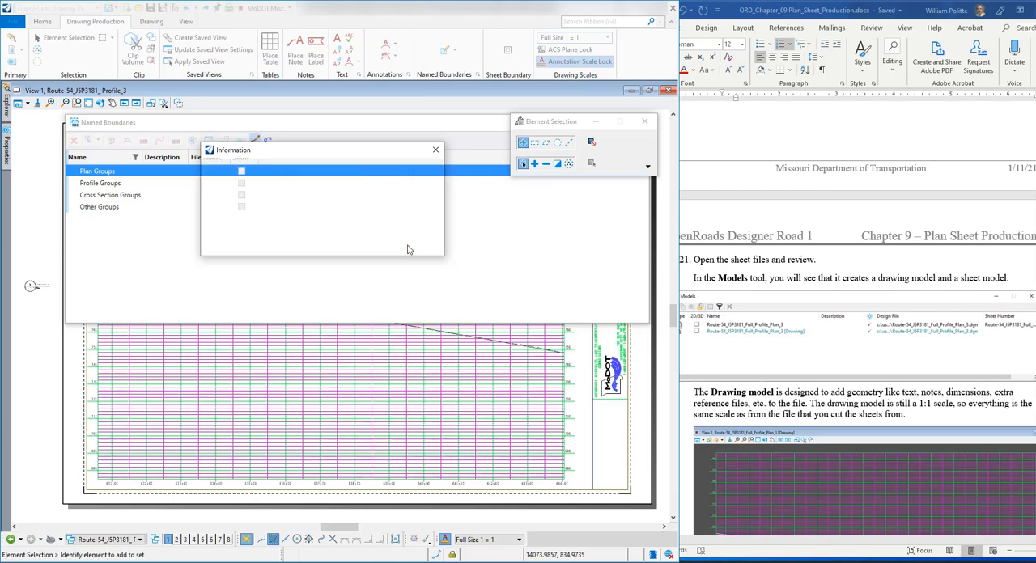
pyautogui.moveTo(285, 130); pyautogui.dragTo(269, 235)
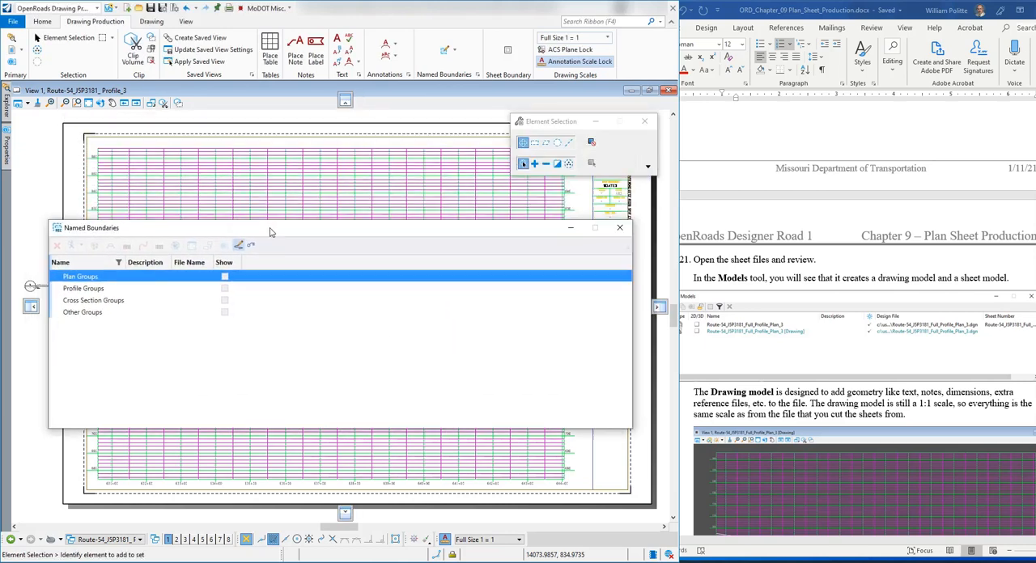
pyautogui.click(619, 228)
pyautogui.moveTo(551, 131); pyautogui.dragTo(552, 119)
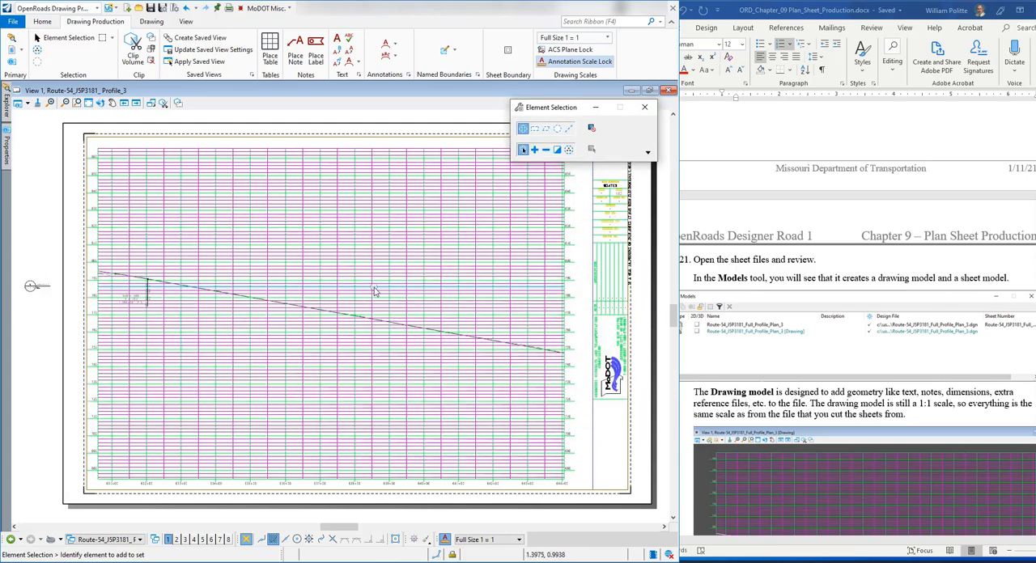
pyautogui.moveTo(375, 291)
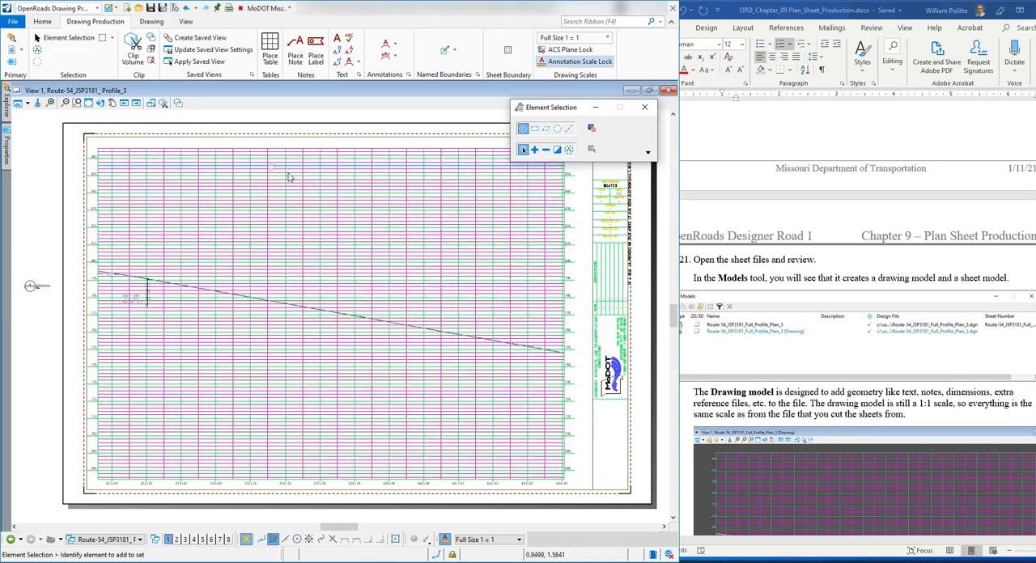
# Step: Open the Route-54_JSP3181_ Profile_3 [Drawing] model from the Models list and close the list
pyautogui.moveTo(282, 264)
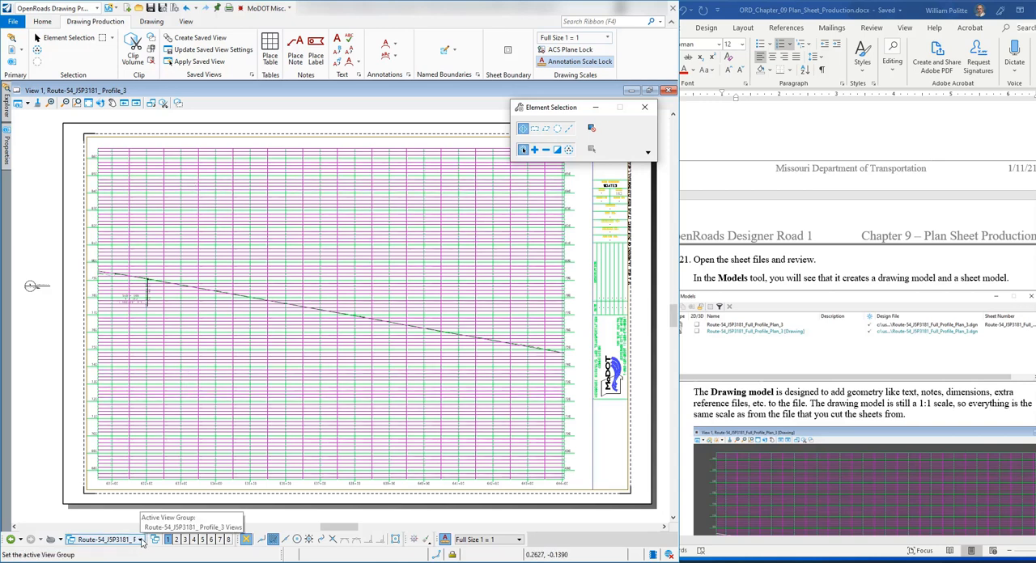
pyautogui.click(45, 23)
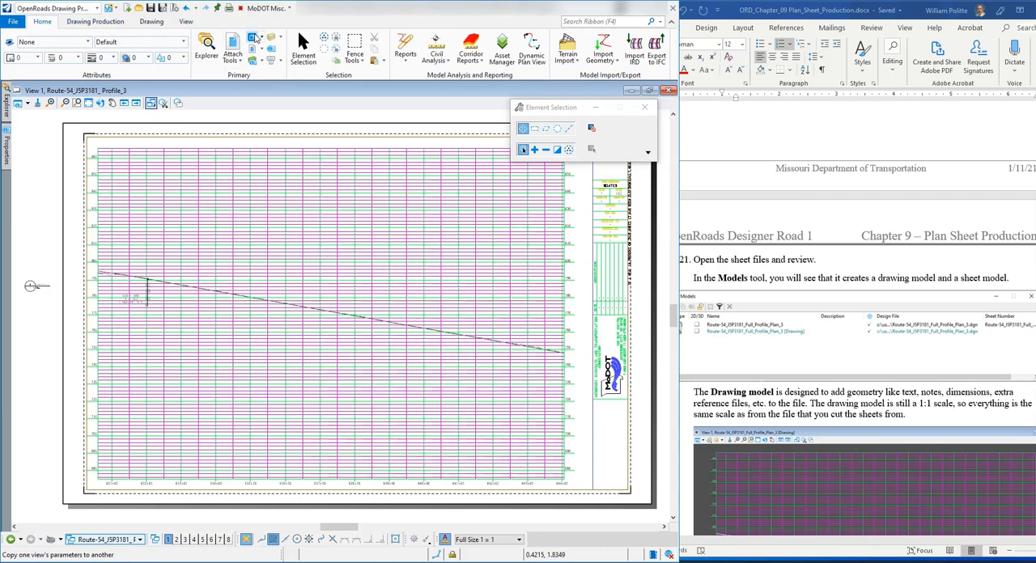
pyautogui.click(253, 37)
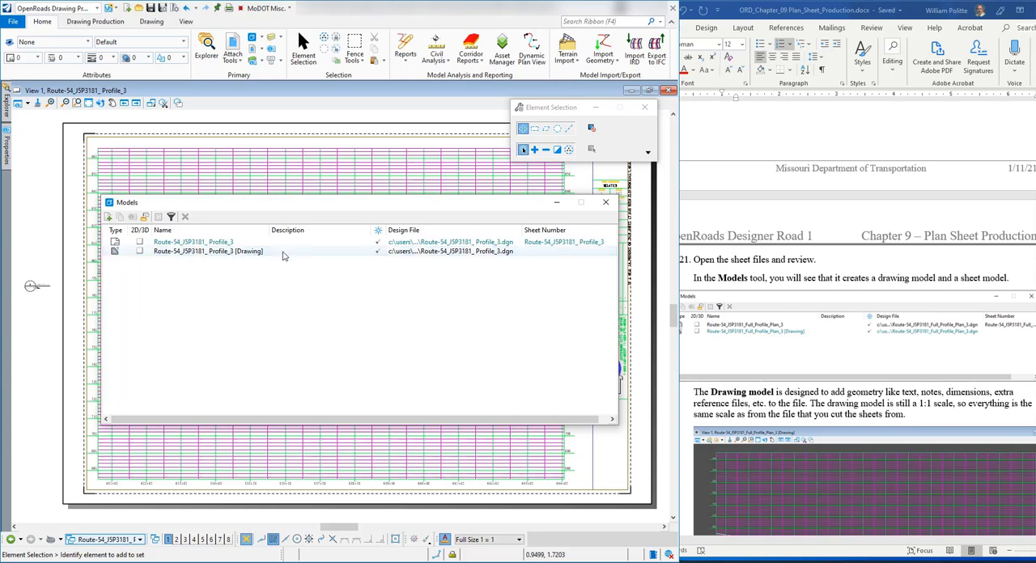
pyautogui.doubleClick(283, 252)
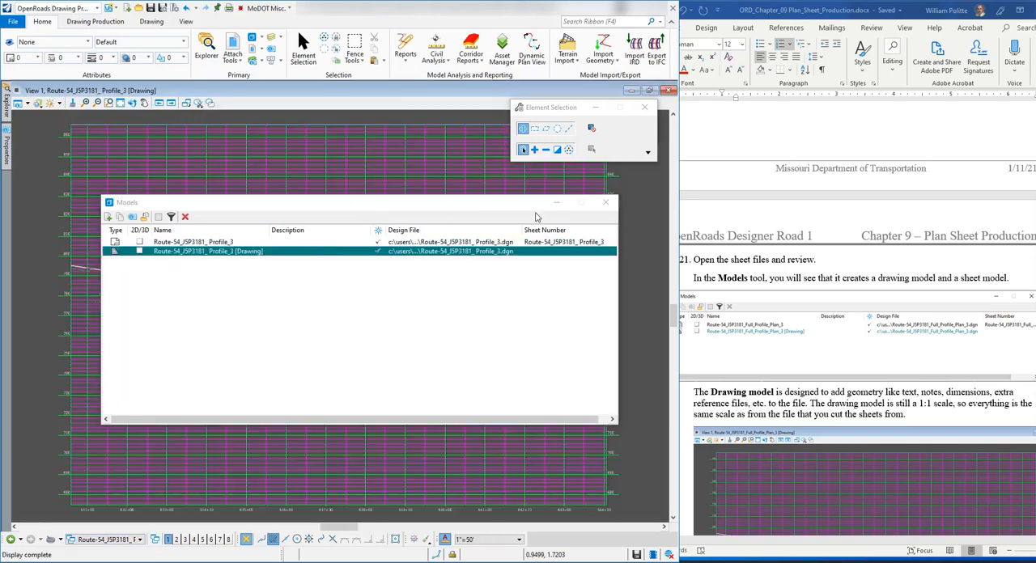
pyautogui.click(606, 202)
# Step: Review the drawing model's profile grid and switch to the Route-54_JSP3181_ Profile_3 Views group to show the sheet model
pyautogui.scroll(-2, 221, 234)
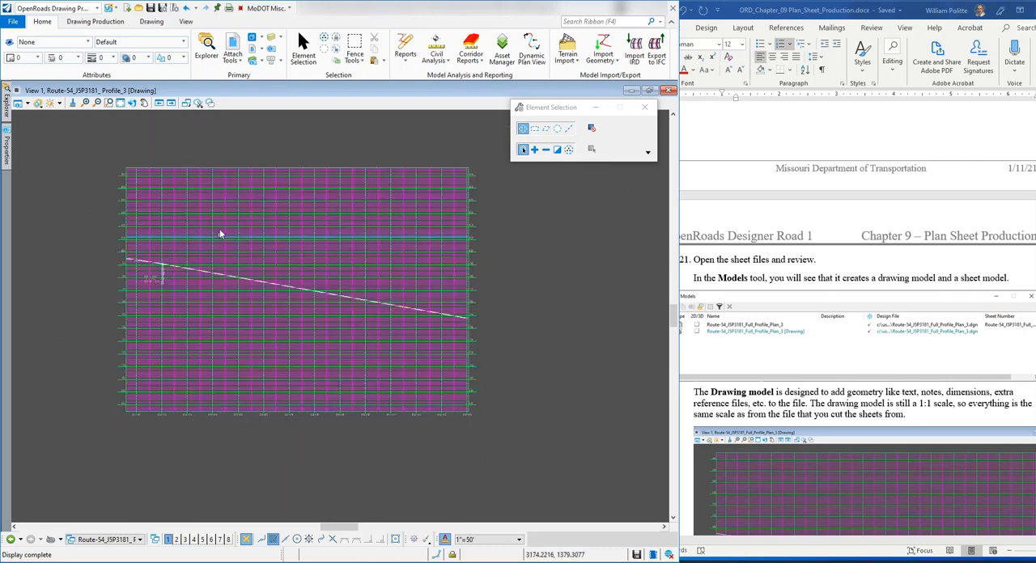
pyautogui.scroll(1, 106, 226)
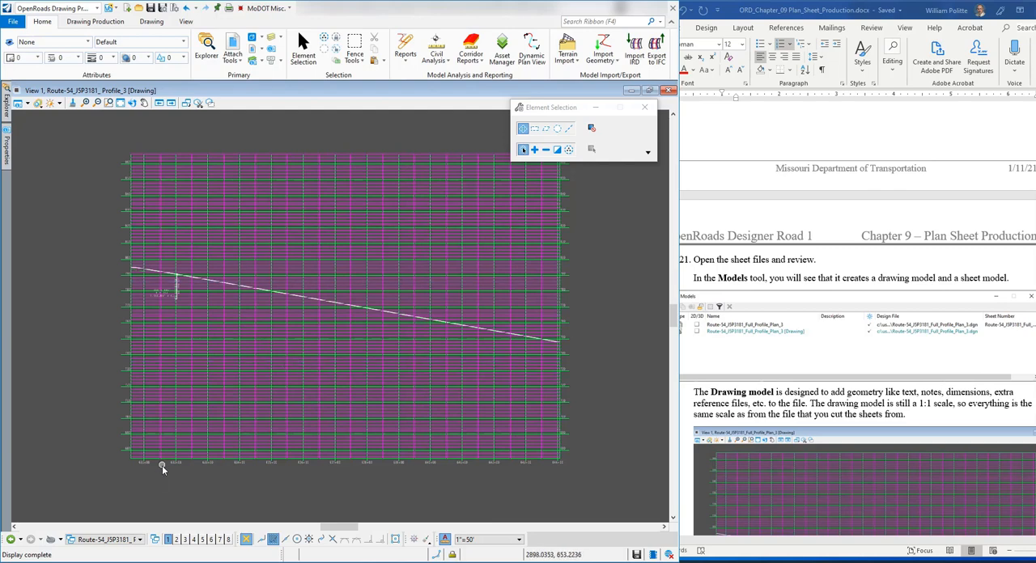
pyautogui.click(137, 540)
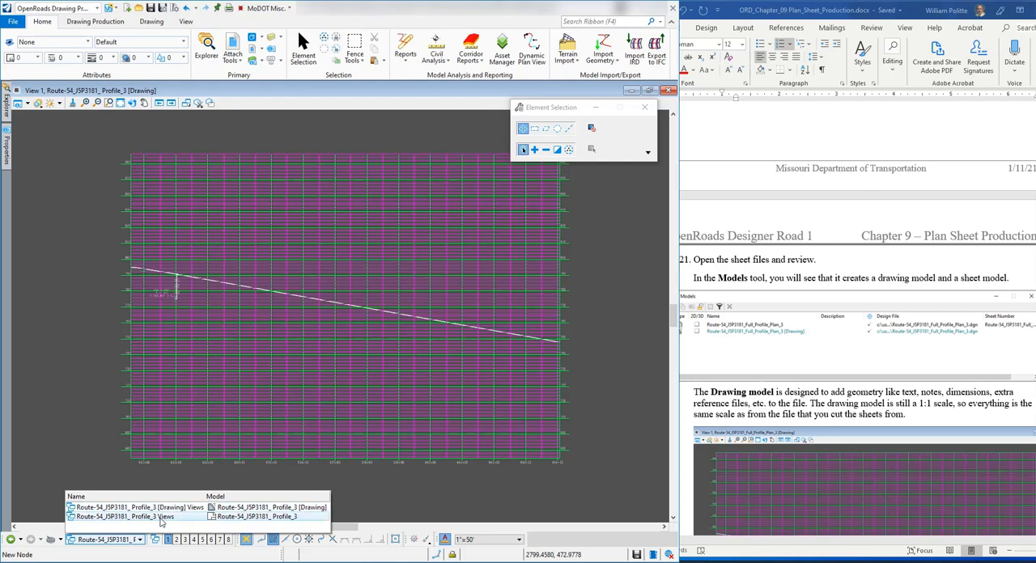
pyautogui.click(164, 519)
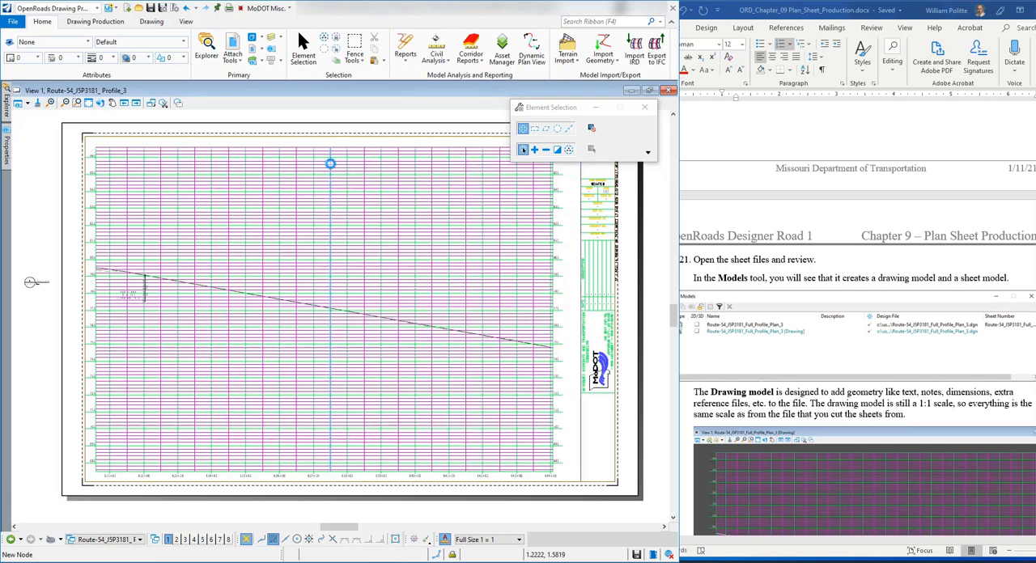